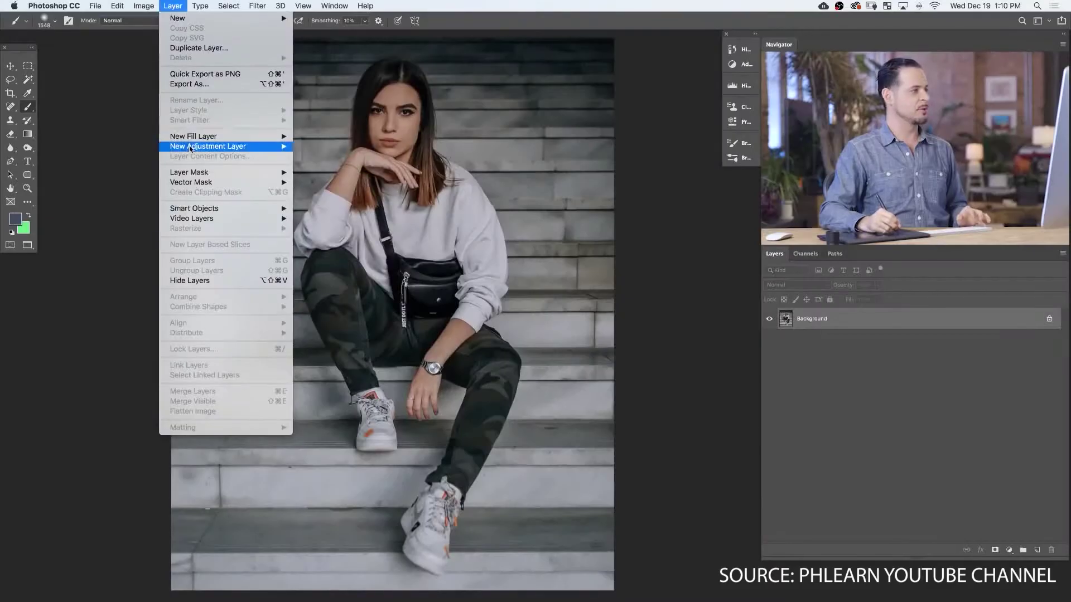
- Add a Curves adjustment layer to brighten the photo
{"action": "left_click", "coordinate": [321, 166]}
- Brighten with a Curves layer, invert its mask, and paint the brightening back onto the woman
{"action": "key", "text": "Return"}
{"action": "left_click_drag", "start_coordinate": [595, 248], "coordinate": [595, 226]}
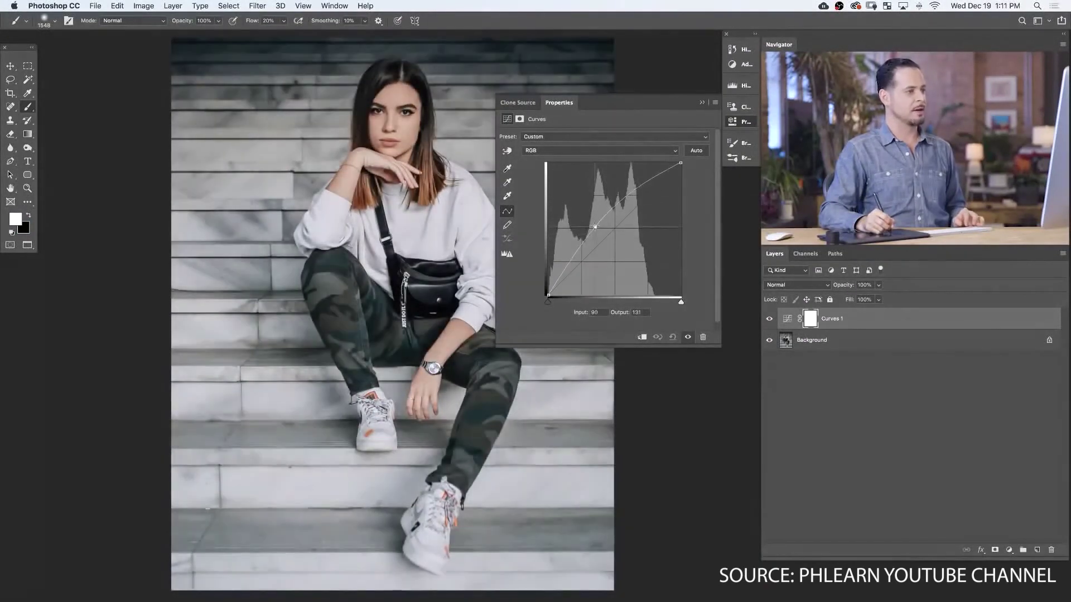
{"action": "key", "text": "super+i"}
{"action": "key", "text": "b"}
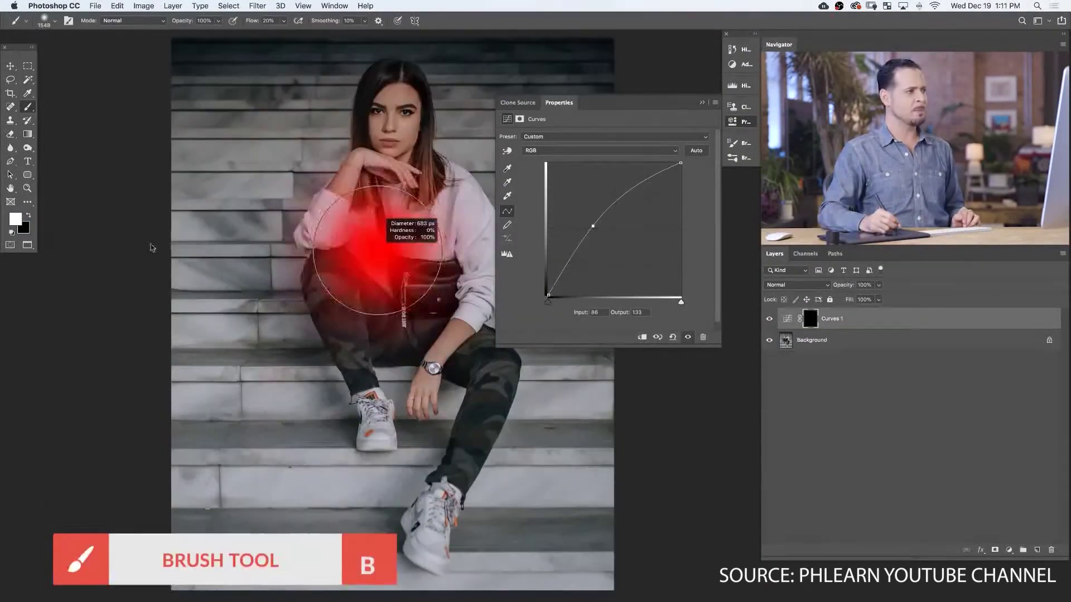
{"action": "key", "text": "bracketleft"}
{"action": "left_click_drag", "start_coordinate": [452, 223], "coordinate": [466, 474]}
{"action": "left_click_drag", "start_coordinate": [435, 390], "coordinate": [390, 195]}
{"action": "mouse_move", "coordinate": [390, 234]}
{"action": "left_mouse_down"}
{"action": "mouse_move", "coordinate": [441, 145]}
{"action": "mouse_move", "coordinate": [474, 323]}
{"action": "left_mouse_up"}
- Use Image > Apply Image to blend the image into the Curves 1 and Curves 2 masks
{"action": "left_click", "coordinate": [740, 121]}
{"action": "left_click", "coordinate": [144, 5]}
{"action": "left_click", "coordinate": [162, 160]}
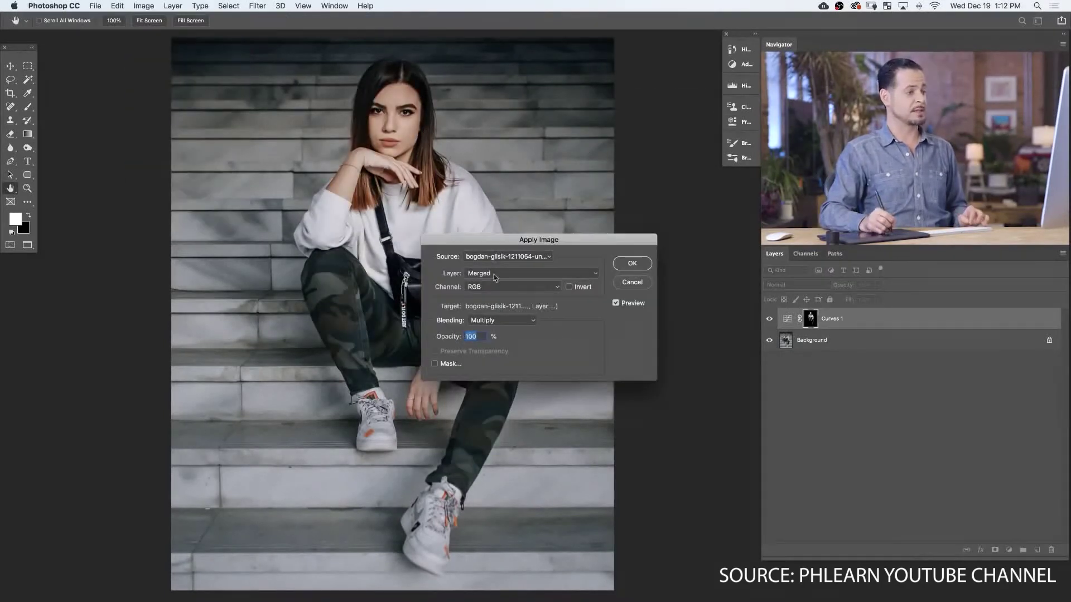
{"action": "left_click", "coordinate": [631, 266]}
{"action": "left_click", "coordinate": [809, 319], "text": "alt"}
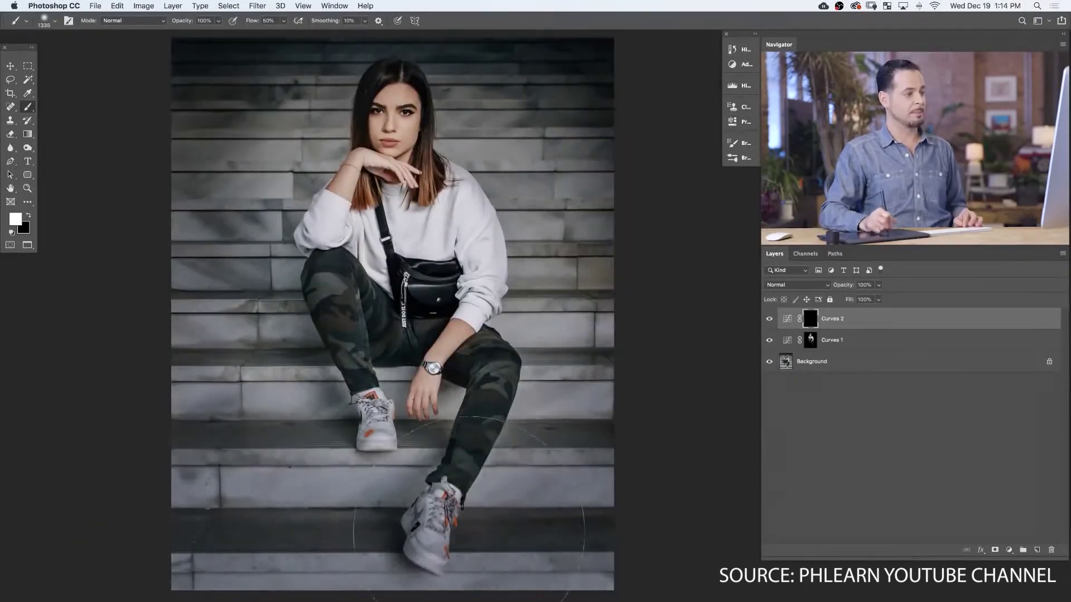
{"action": "left_click", "coordinate": [143, 5]}
{"action": "left_click", "coordinate": [163, 162]}
{"action": "left_click", "coordinate": [631, 266]}
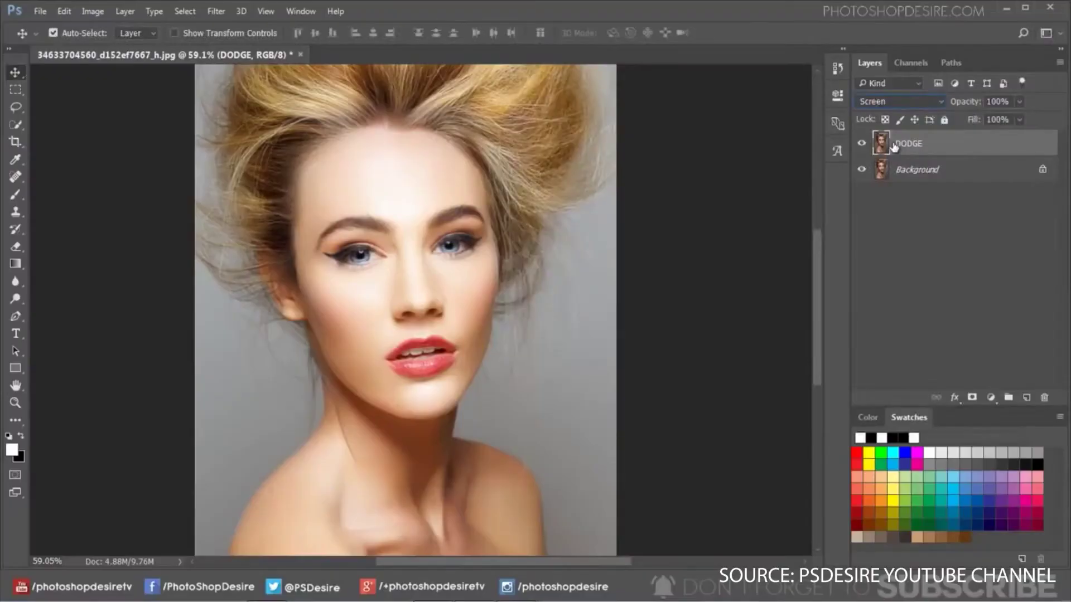
- Set Blend If so dodge hits bright tones and burn dark tones, then group the layers
{"action": "double_click", "coordinate": [894, 147]}
{"action": "left_click_drag", "start_coordinate": [720, 345], "coordinate": [820, 349]}
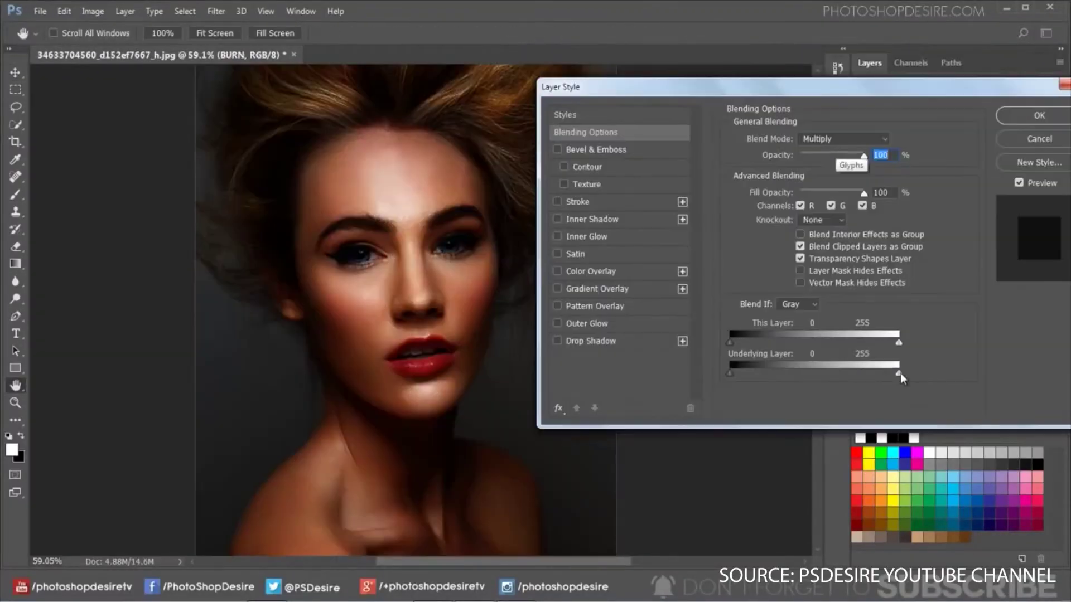
{"action": "left_click_drag", "start_coordinate": [900, 373], "coordinate": [789, 373]}
{"action": "left_click", "coordinate": [1012, 118]}
{"action": "key", "text": "ctrl+g"}
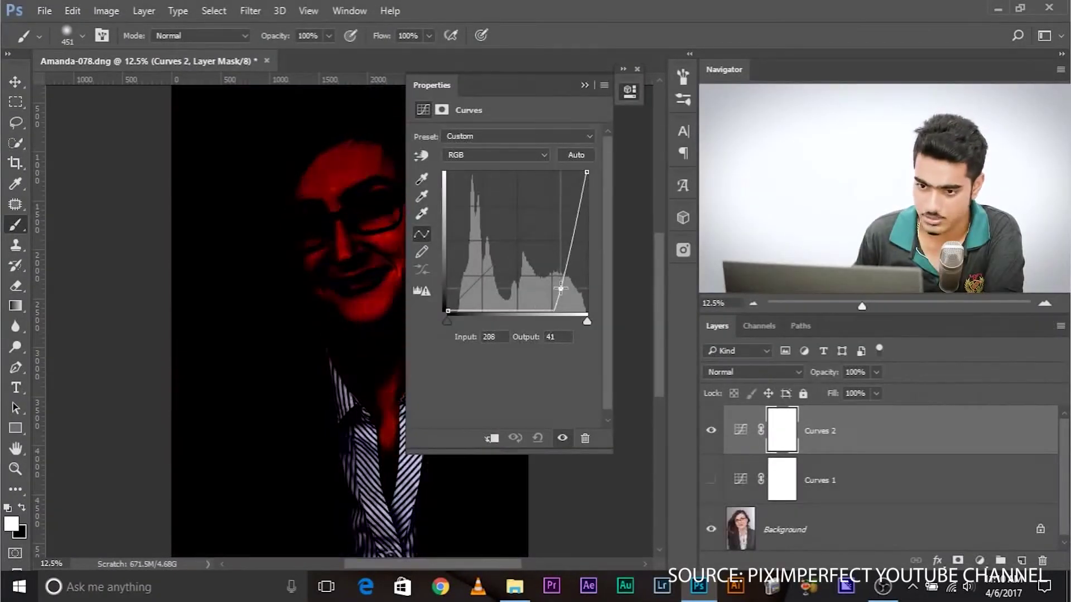
- Add the Dark curves layer, feather its painted mask in Properties, and set Luminosity blending
{"action": "left_click", "coordinate": [777, 436]}
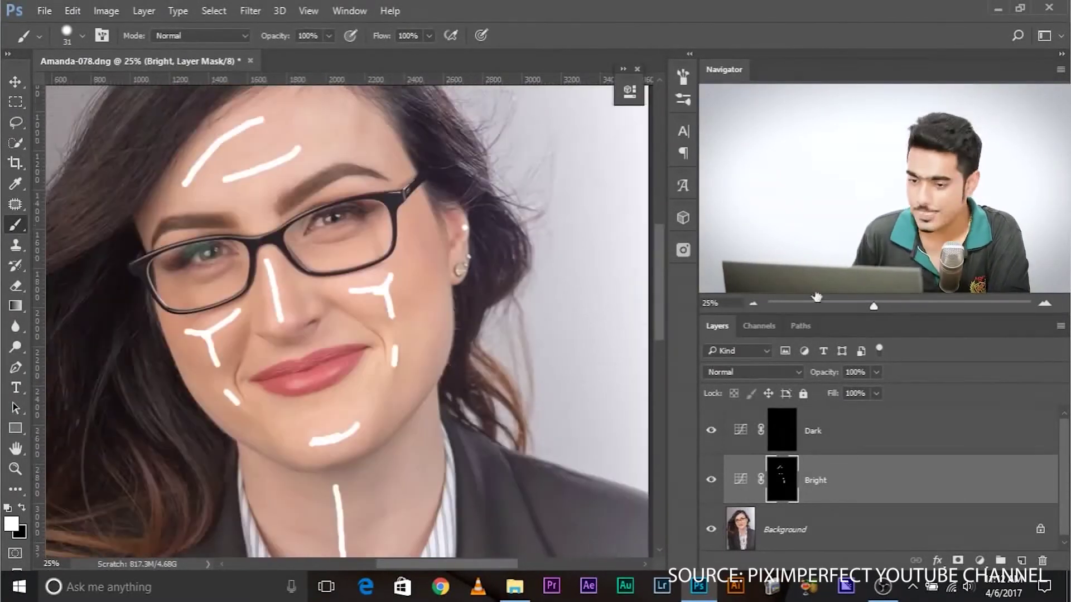
{"action": "left_click", "coordinate": [357, 13]}
{"action": "left_click", "coordinate": [410, 456]}
{"action": "left_click_drag", "start_coordinate": [504, 233], "coordinate": [573, 237]}
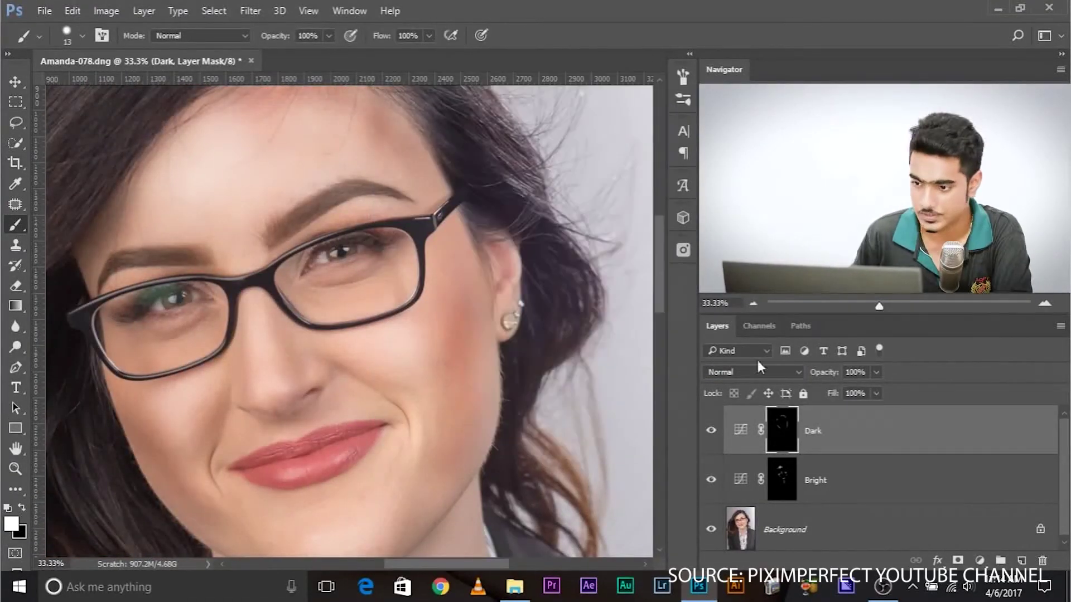
{"action": "left_click", "coordinate": [876, 372]}
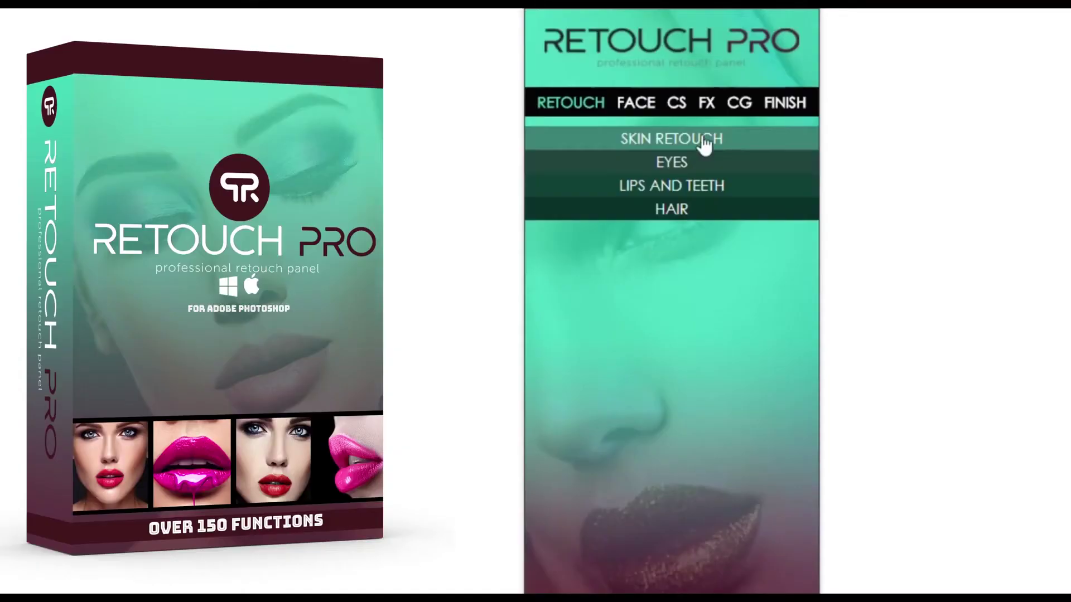
{"action": "left_click", "coordinate": [708, 160]}
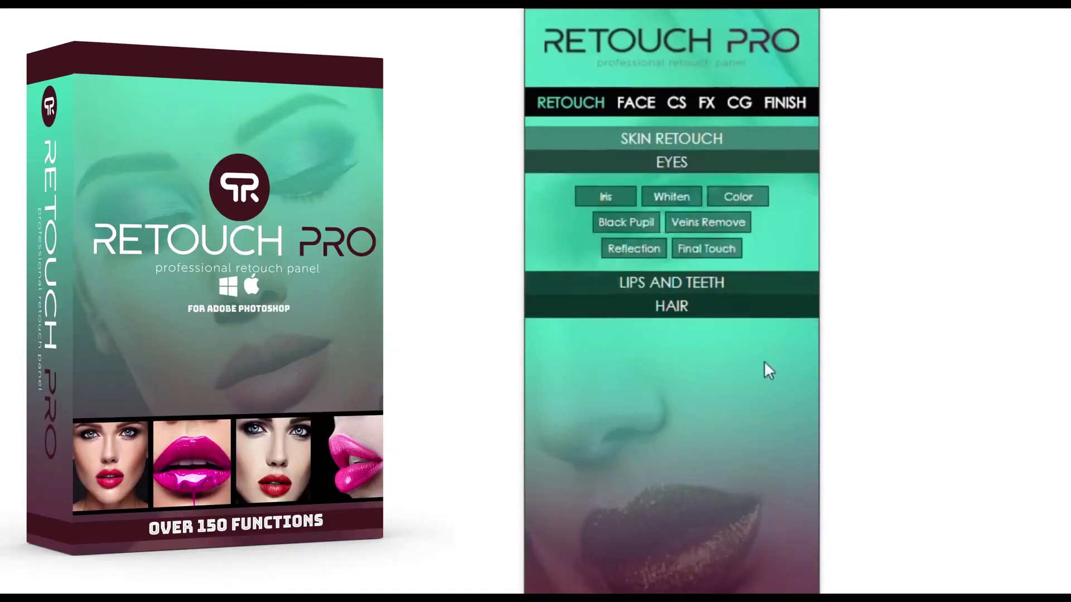
{"action": "left_click", "coordinate": [641, 104]}
{"action": "left_click", "coordinate": [642, 281]}
{"action": "left_click", "coordinate": [707, 102]}
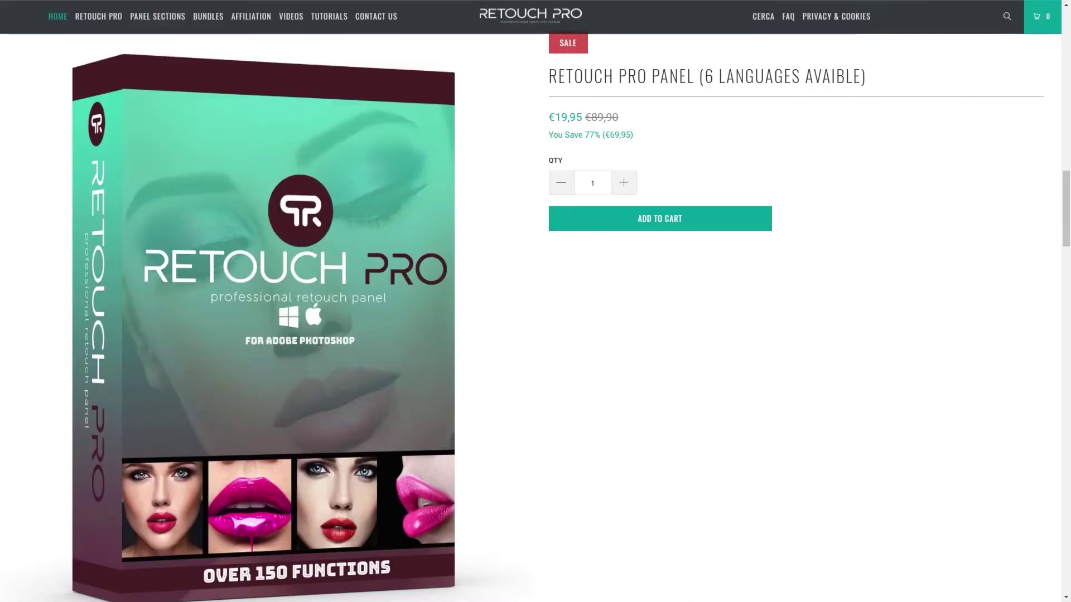
- Add the Retouch Pro Panel to the cart, check out, and apply discount code 'OMA'
{"action": "left_click", "coordinate": [910, 167]}
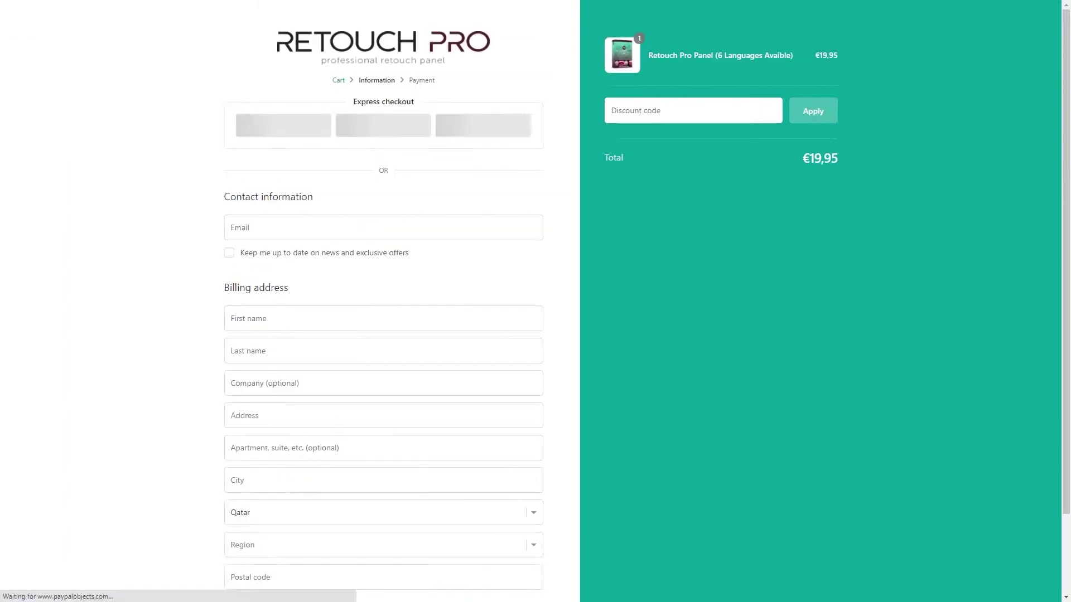
{"action": "left_click", "coordinate": [616, 115]}
{"action": "type", "text": "OMARRASECORTIZ"}
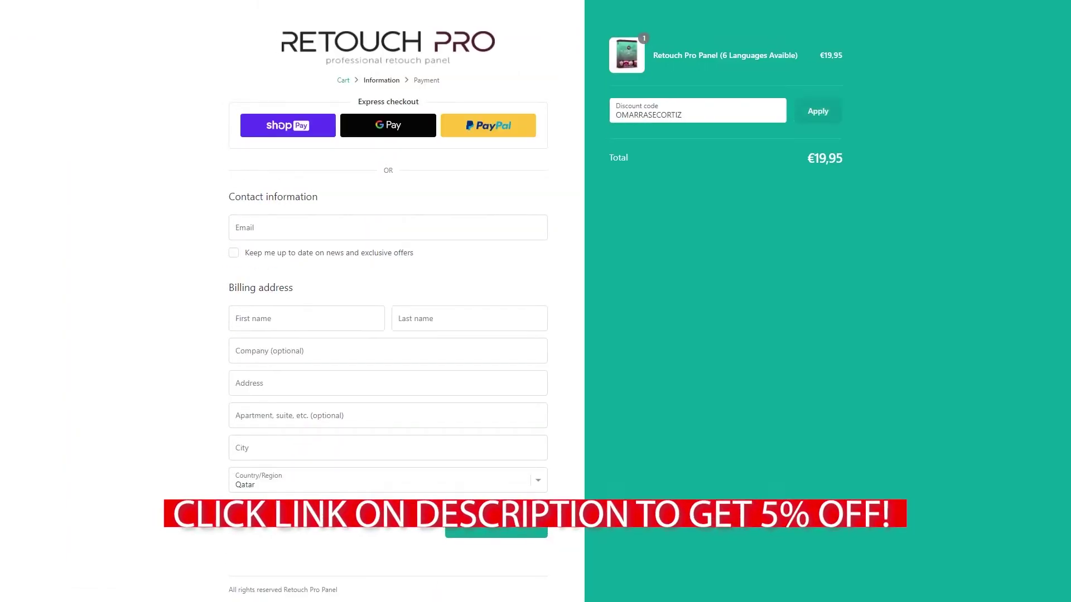
{"action": "key", "text": "Return"}
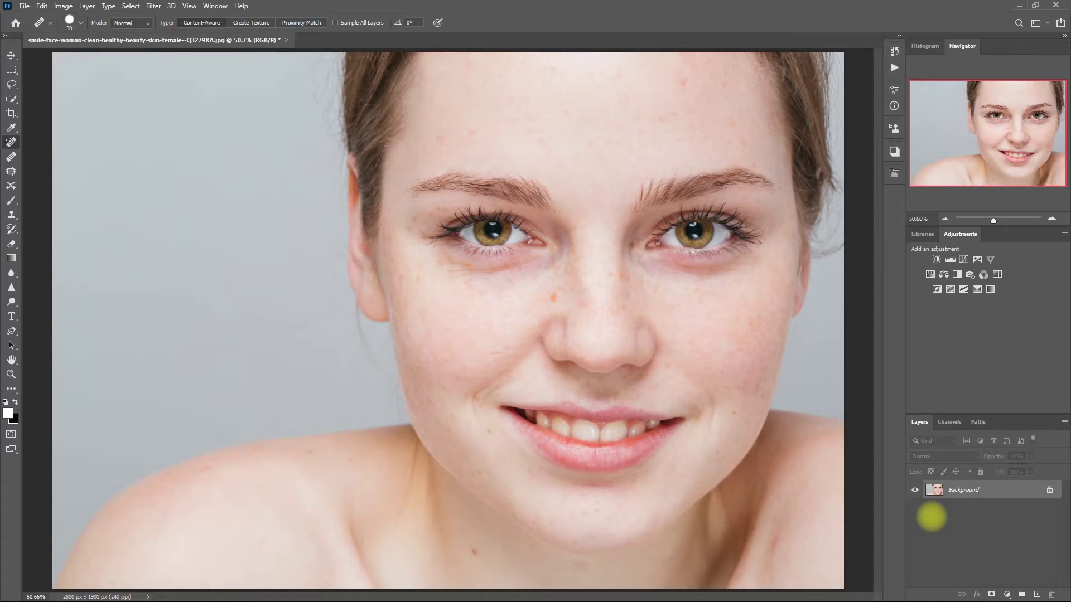
- Duplicate the photo to Layer 1, spot-heal the neck mole and a blemish, then open Retouch Pro
{"action": "key", "text": "ctrl+j"}
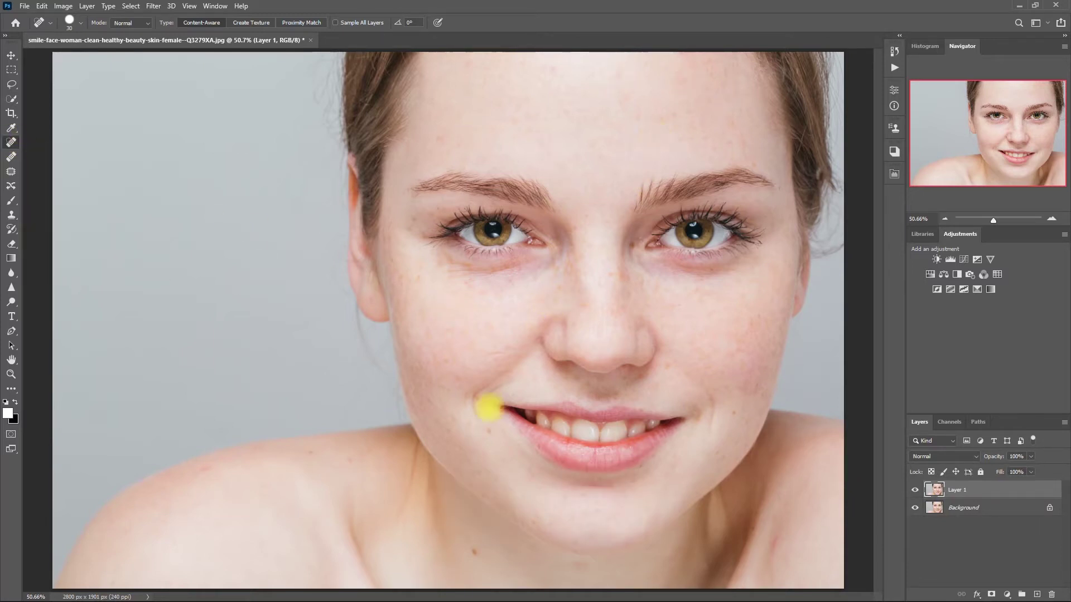
{"action": "left_click", "coordinate": [474, 553]}
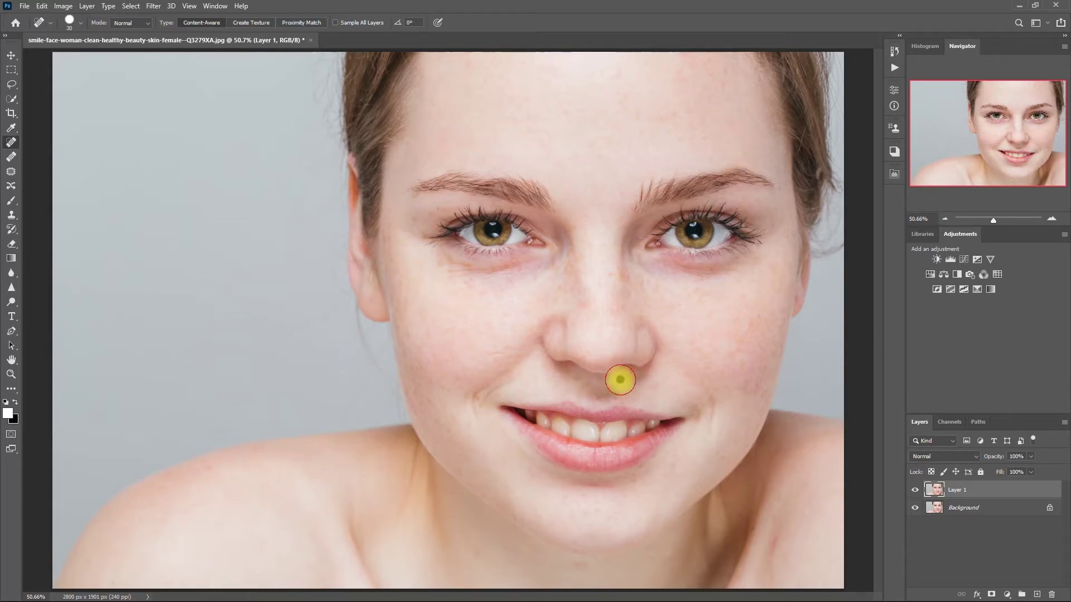
{"action": "left_click", "coordinate": [711, 270]}
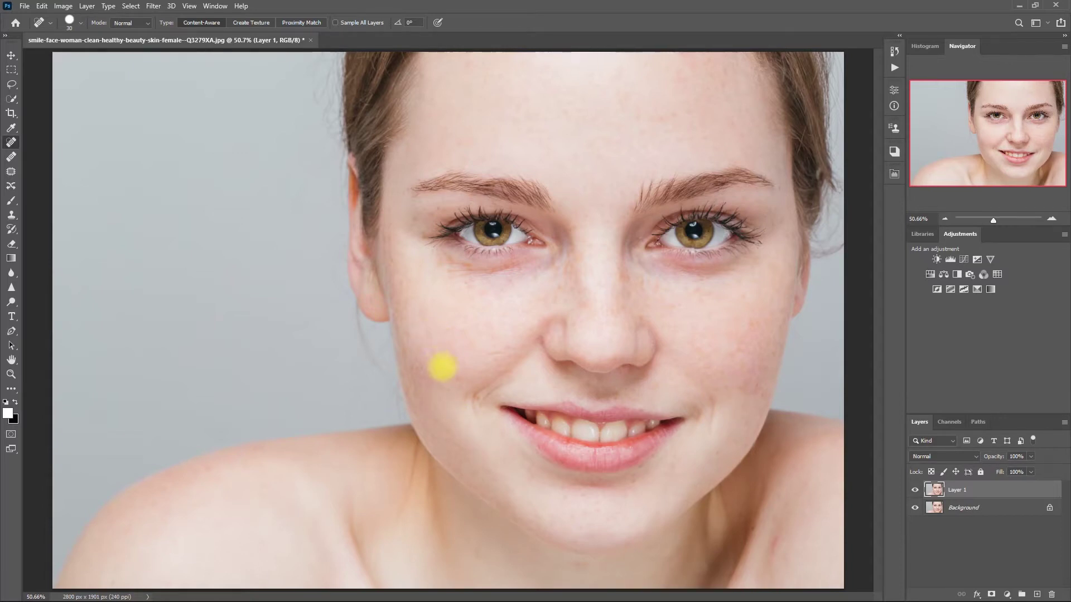
{"action": "left_click", "coordinate": [894, 173]}
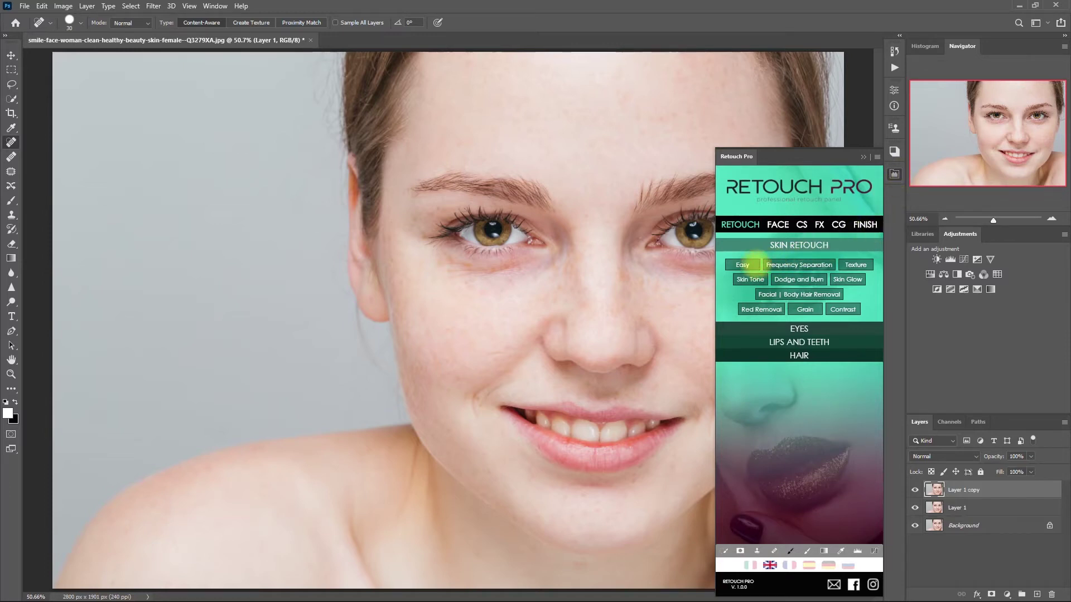
- Add the Easy smoothing layer and paint its mask over under-eyes, brow, chin, mouth and nose bridge
{"action": "left_click", "coordinate": [744, 264]}
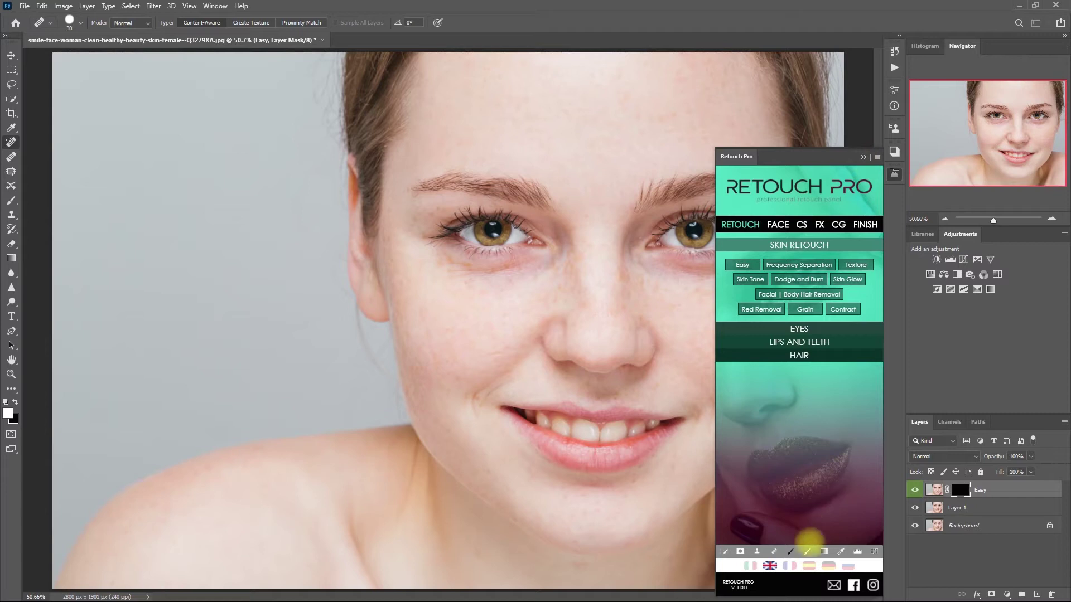
{"action": "left_click", "coordinate": [806, 551]}
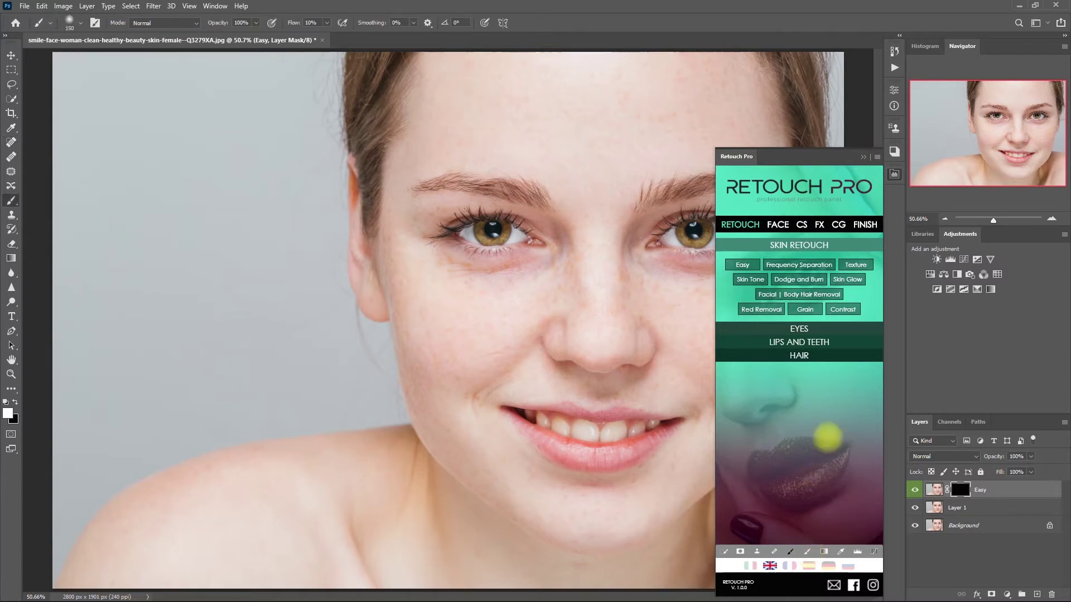
{"action": "left_click", "coordinate": [862, 157]}
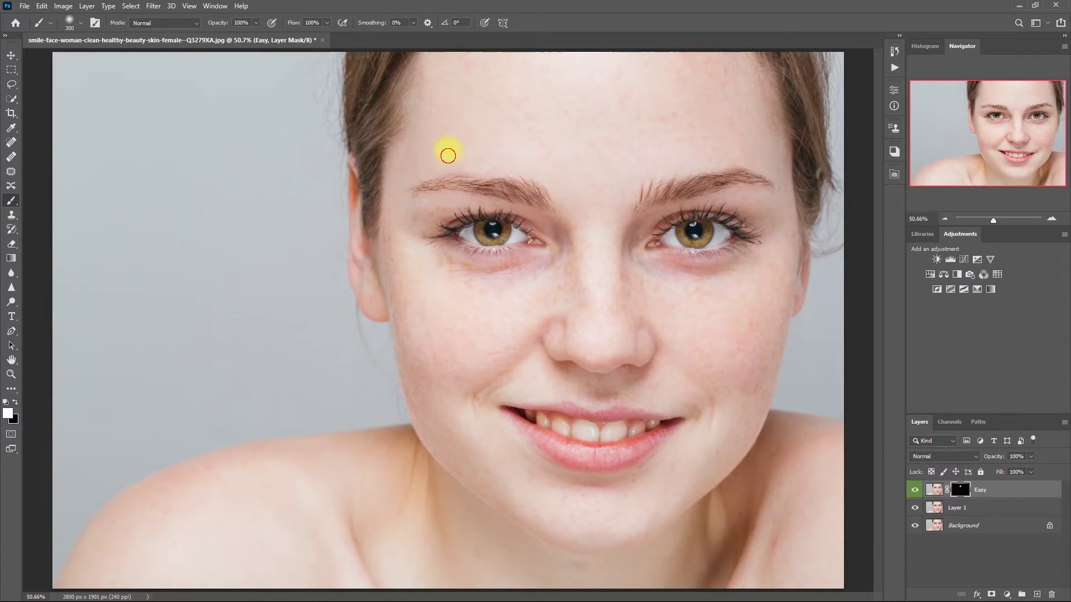
{"action": "mouse_move", "coordinate": [505, 310]}
{"action": "left_mouse_down"}
{"action": "mouse_move", "coordinate": [580, 124]}
{"action": "mouse_move", "coordinate": [648, 158]}
{"action": "mouse_move", "coordinate": [681, 109]}
{"action": "left_mouse_up"}
{"action": "left_click_drag", "start_coordinate": [539, 354], "coordinate": [419, 269]}
{"action": "mouse_move", "coordinate": [602, 519]}
{"action": "left_mouse_down"}
{"action": "mouse_move", "coordinate": [601, 495]}
{"action": "mouse_move", "coordinate": [535, 385]}
{"action": "mouse_move", "coordinate": [668, 462]}
{"action": "mouse_move", "coordinate": [725, 266]}
{"action": "mouse_move", "coordinate": [746, 332]}
{"action": "mouse_move", "coordinate": [736, 84]}
{"action": "mouse_move", "coordinate": [712, 262]}
{"action": "left_mouse_up"}
{"action": "left_click_drag", "start_coordinate": [550, 203], "coordinate": [522, 235]}
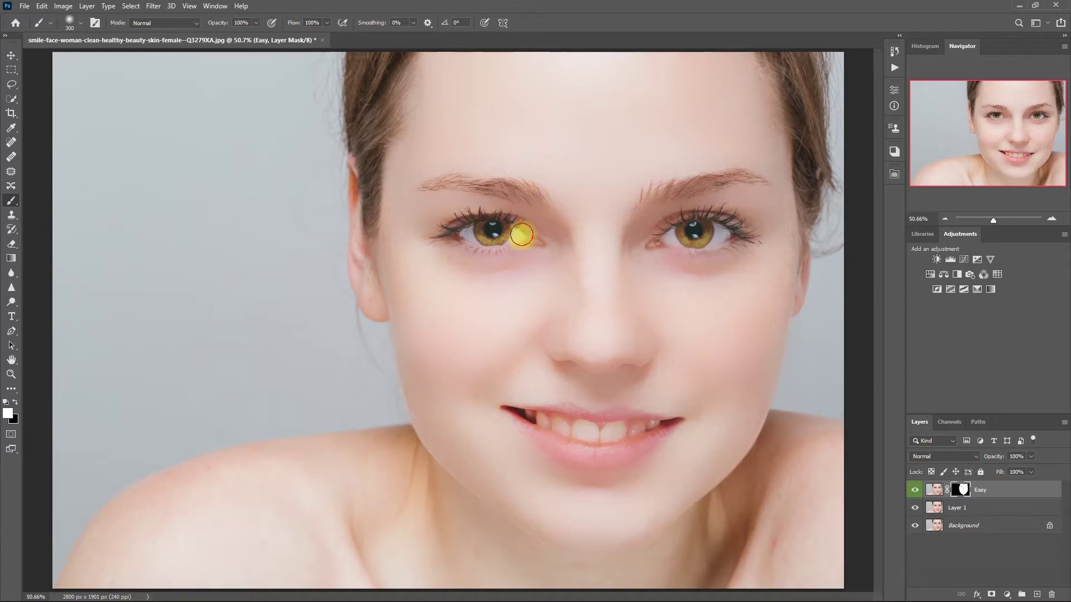
{"action": "key", "text": "bracketleft"}
{"action": "key", "text": "bracketleft"}
{"action": "key", "text": "bracketleft"}
{"action": "key", "text": "bracketleft"}
{"action": "key", "text": "bracketleft"}
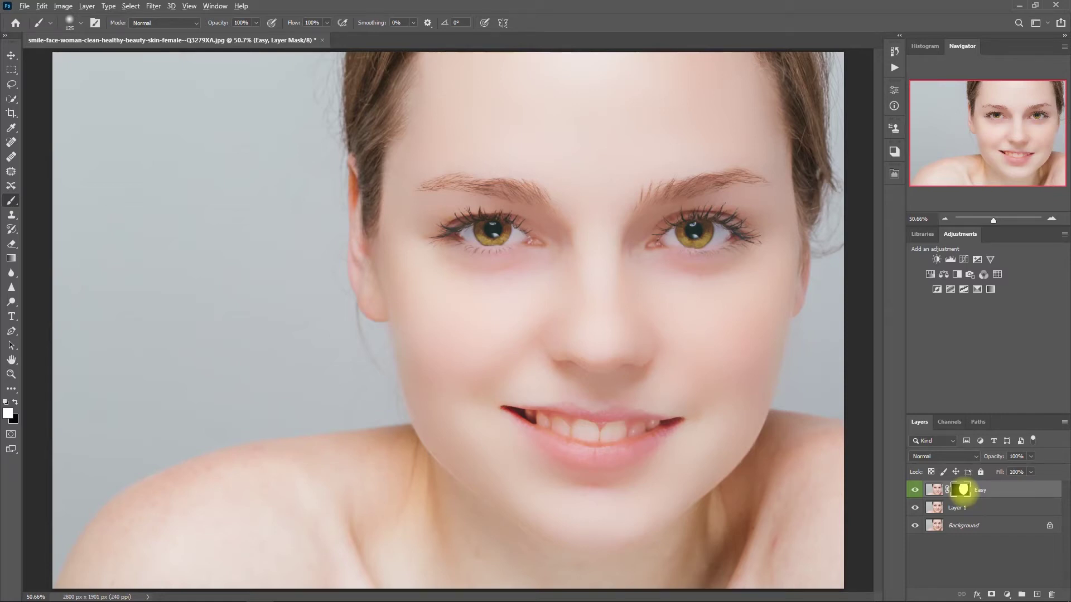
{"action": "left_click", "coordinate": [963, 490], "text": "alt"}
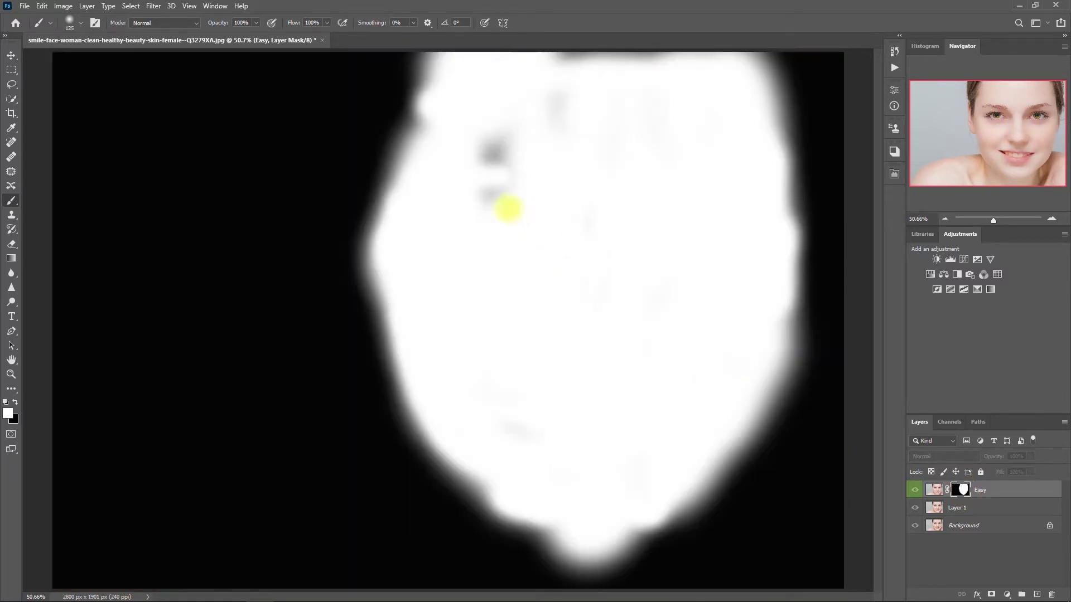
- Paint white over the grey mask gaps near the left eye, brow and chin, then view the photo
{"action": "mouse_move", "coordinate": [506, 204]}
{"action": "left_mouse_down"}
{"action": "mouse_move", "coordinate": [492, 136]}
{"action": "mouse_move", "coordinate": [621, 64]}
{"action": "mouse_move", "coordinate": [598, 356]}
{"action": "left_mouse_up"}
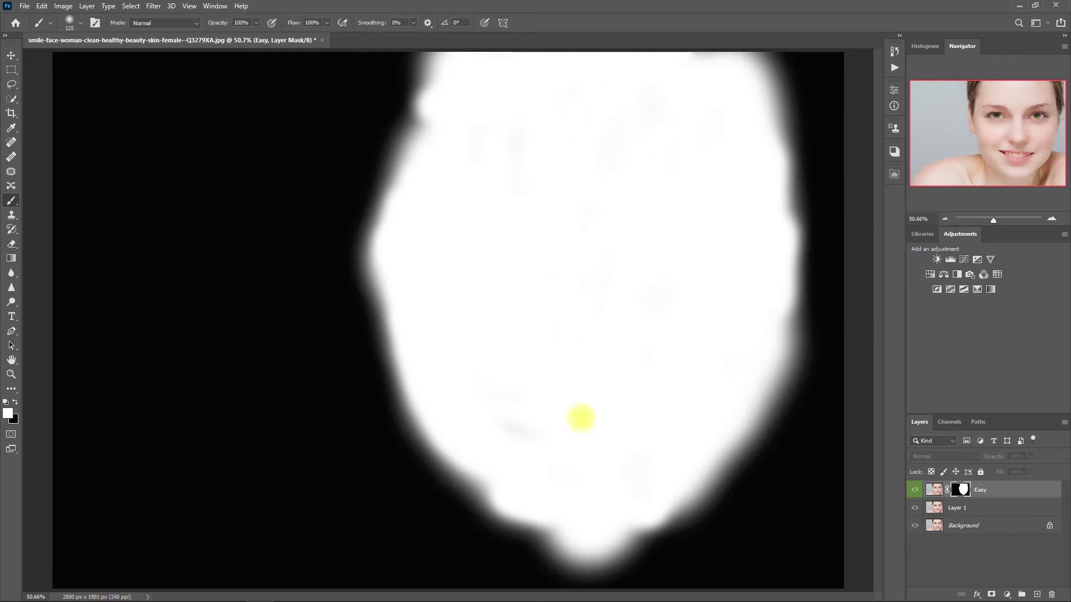
{"action": "key", "text": "bracketright"}
{"action": "key", "text": "bracketright"}
{"action": "key", "text": "bracketright"}
{"action": "mouse_move", "coordinate": [526, 59]}
{"action": "left_mouse_down"}
{"action": "mouse_move", "coordinate": [466, 340]}
{"action": "mouse_move", "coordinate": [579, 494]}
{"action": "mouse_move", "coordinate": [690, 89]}
{"action": "mouse_move", "coordinate": [687, 284]}
{"action": "left_mouse_up"}
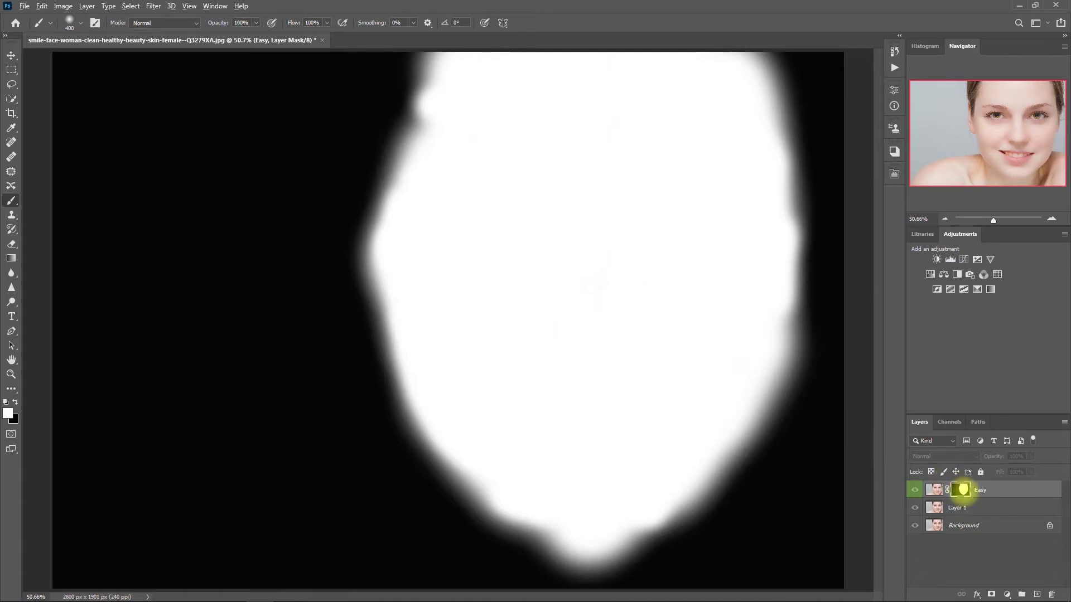
{"action": "left_click", "coordinate": [963, 490], "text": "alt"}
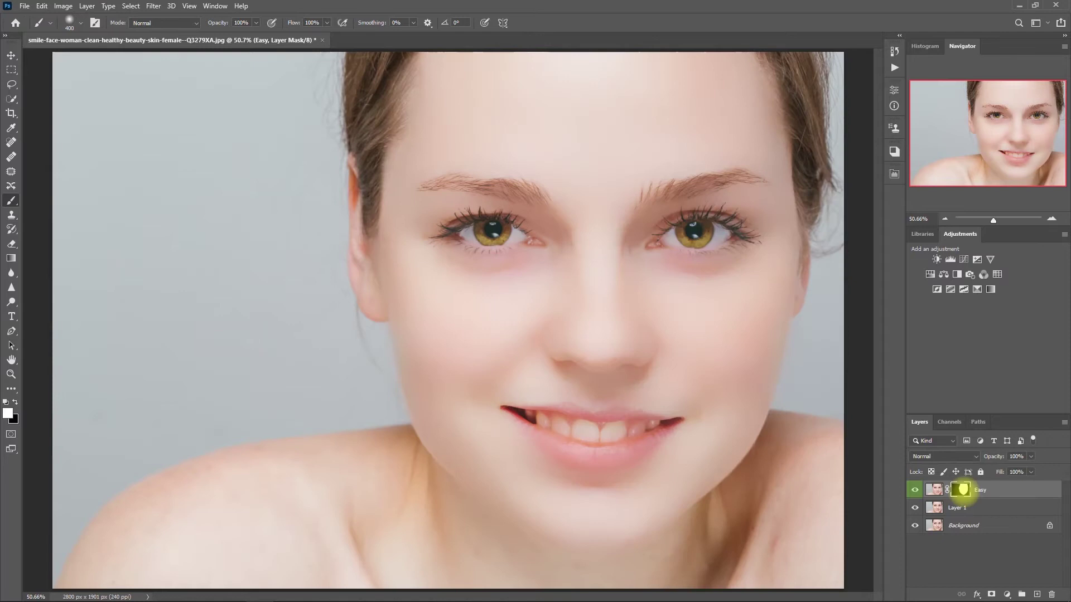
{"action": "left_click", "coordinate": [914, 489]}
- Show the Easy layer and restore crisp detail in the eyebrows and lips with a smaller brush
{"action": "left_click", "coordinate": [915, 490]}
{"action": "key", "text": "bracketleft"}
{"action": "key", "text": "bracketleft"}
{"action": "key", "text": "bracketleft"}
{"action": "key", "text": "bracketleft"}
{"action": "key", "text": "bracketleft"}
{"action": "key", "text": "bracketleft"}
{"action": "key", "text": "bracketleft"}
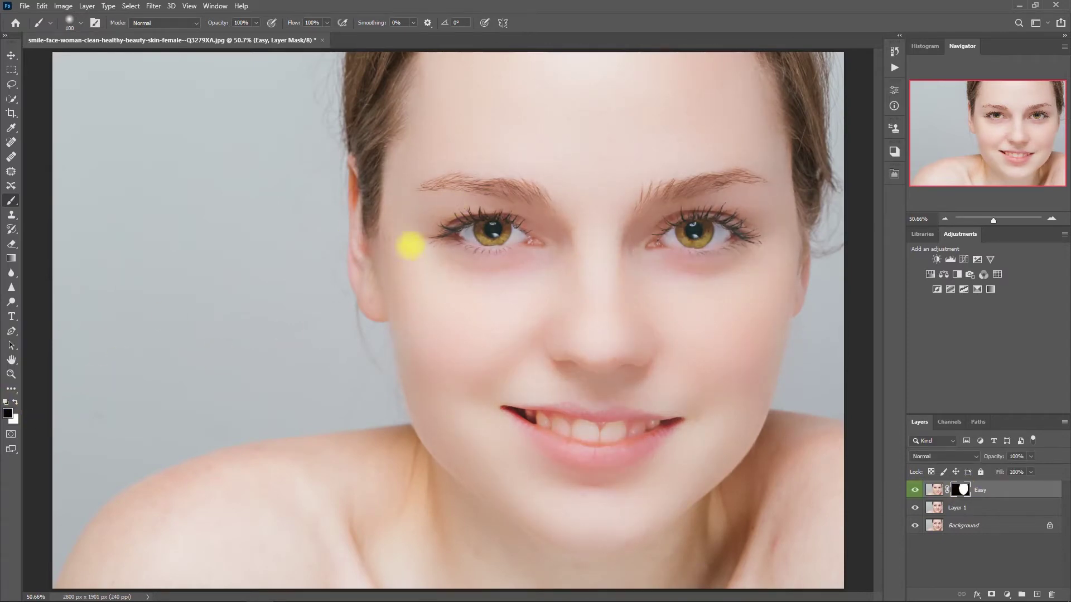
{"action": "key", "text": "bracketright"}
{"action": "mouse_move", "coordinate": [433, 189]}
{"action": "left_mouse_down"}
{"action": "mouse_move", "coordinate": [643, 204]}
{"action": "mouse_move", "coordinate": [749, 180]}
{"action": "mouse_move", "coordinate": [672, 235]}
{"action": "mouse_move", "coordinate": [723, 210]}
{"action": "mouse_move", "coordinate": [749, 236]}
{"action": "mouse_move", "coordinate": [445, 238]}
{"action": "mouse_move", "coordinate": [515, 232]}
{"action": "mouse_move", "coordinate": [450, 241]}
{"action": "mouse_move", "coordinate": [493, 228]}
{"action": "left_mouse_up"}
{"action": "key", "text": "bracketleft"}
{"action": "mouse_move", "coordinate": [661, 432]}
{"action": "left_mouse_down"}
{"action": "mouse_move", "coordinate": [604, 459]}
{"action": "mouse_move", "coordinate": [509, 416]}
{"action": "mouse_move", "coordinate": [569, 416]}
{"action": "left_mouse_up"}
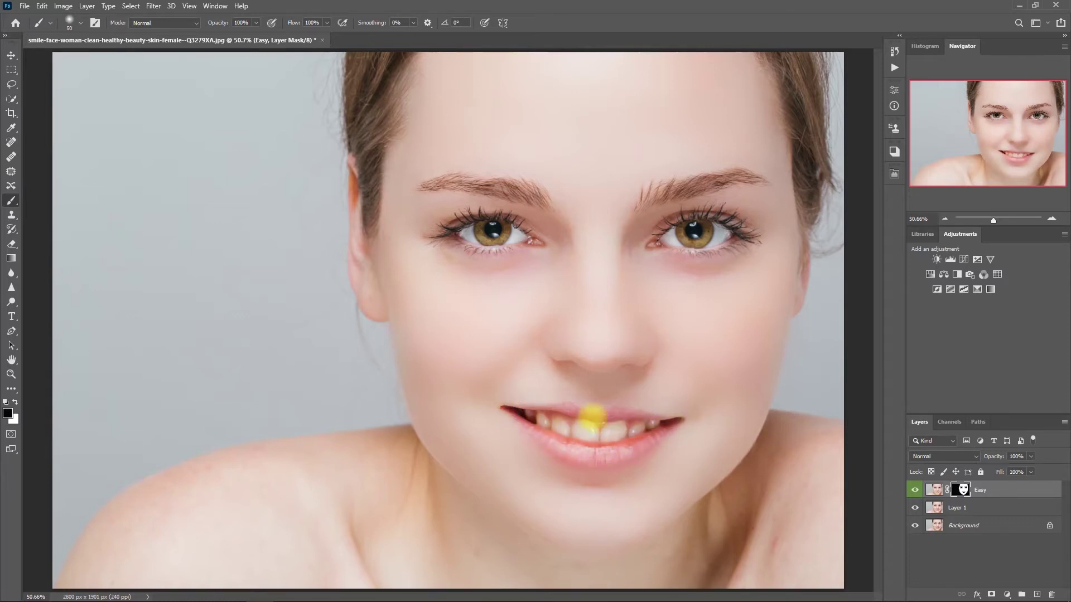
{"action": "key", "text": "bracketleft"}
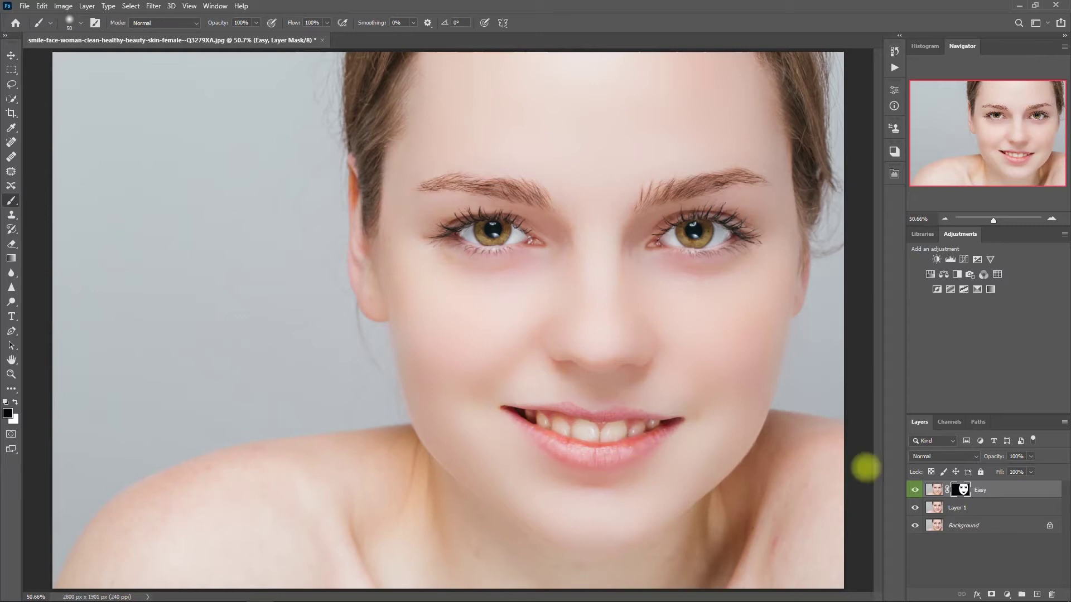
- Compare the smoothing on and off, then set the Easy layer's opacity to 60%
{"action": "left_click", "coordinate": [914, 489]}
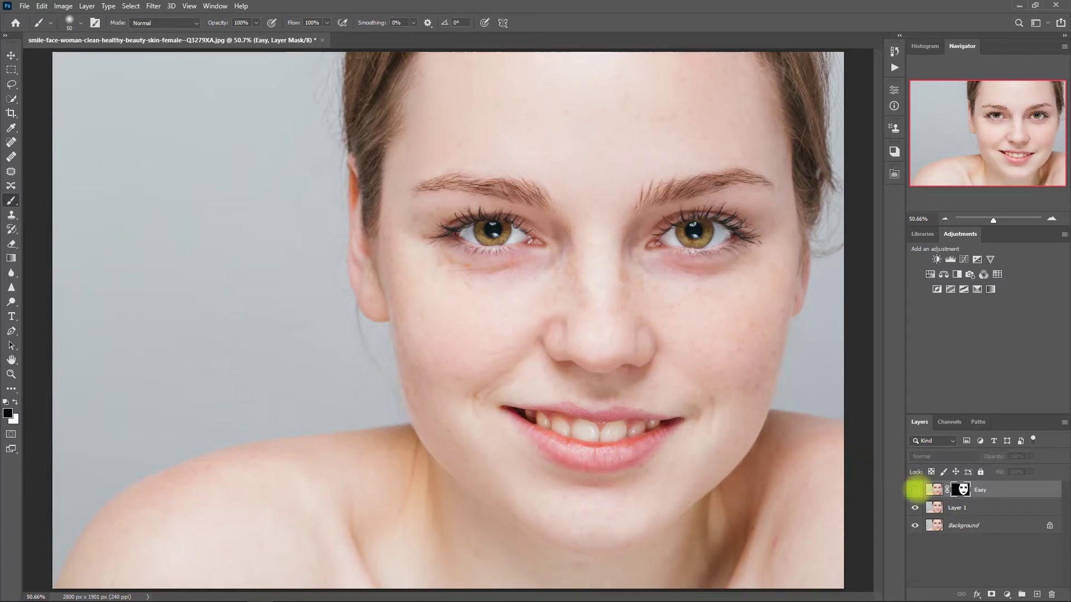
{"action": "left_click", "coordinate": [915, 490]}
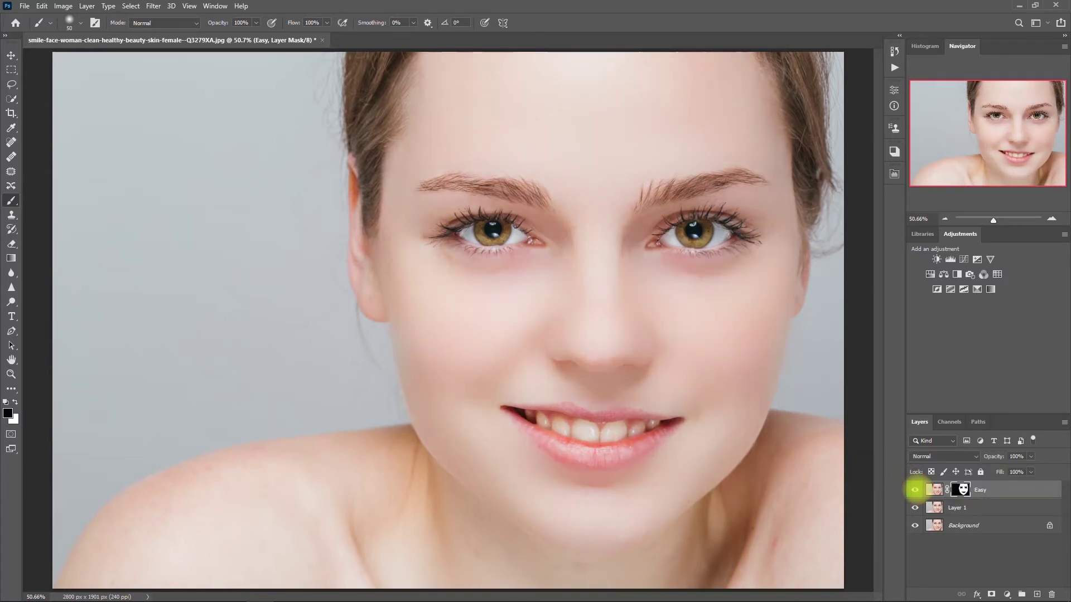
{"action": "left_click", "coordinate": [914, 490]}
{"action": "left_click", "coordinate": [915, 489]}
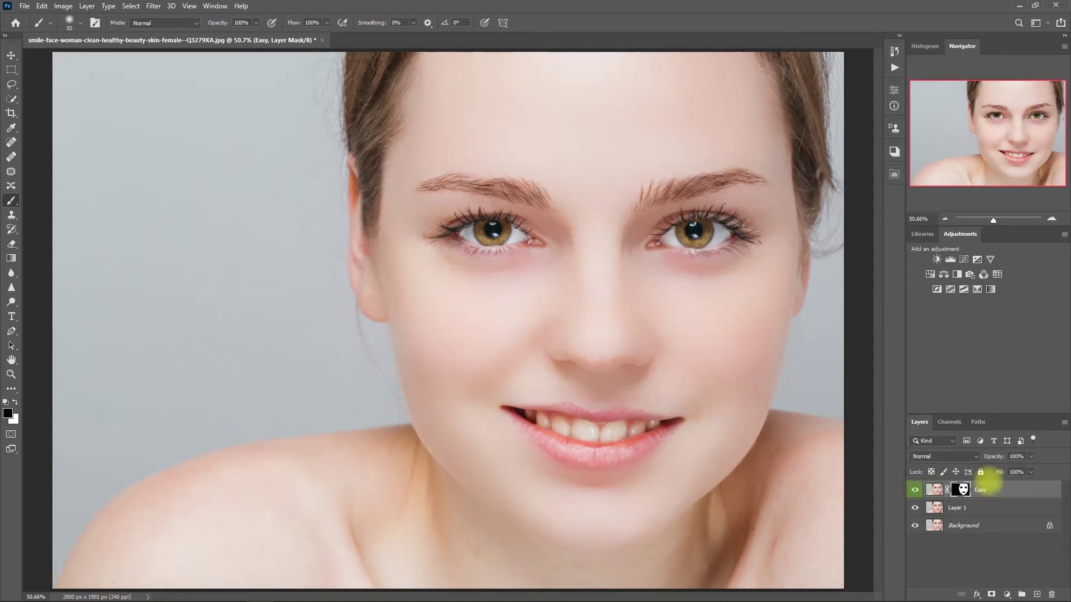
{"action": "left_click", "coordinate": [1016, 456]}
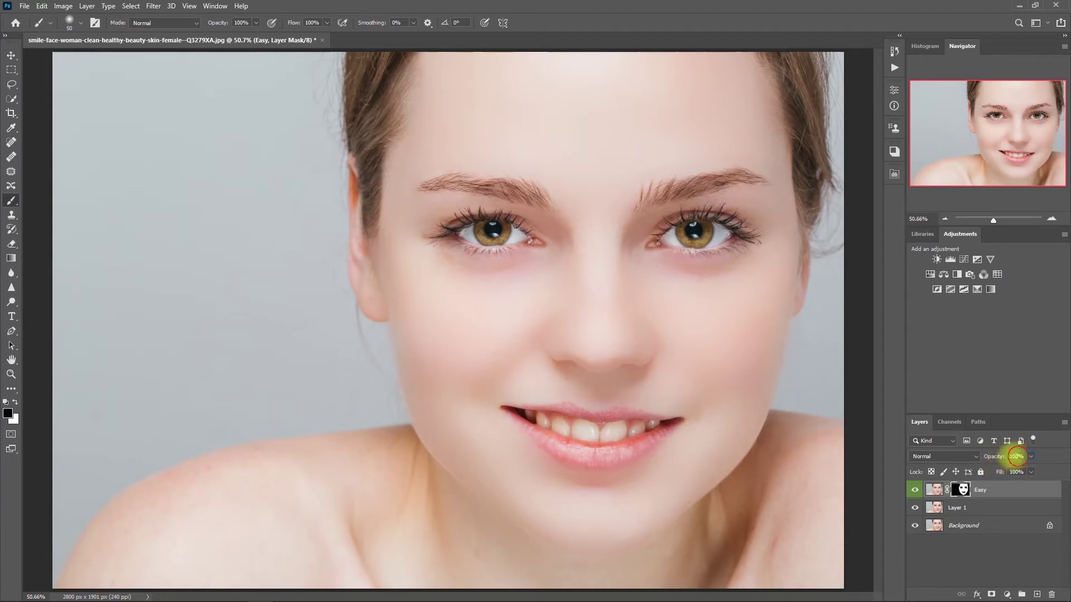
{"action": "type", "text": "60"}
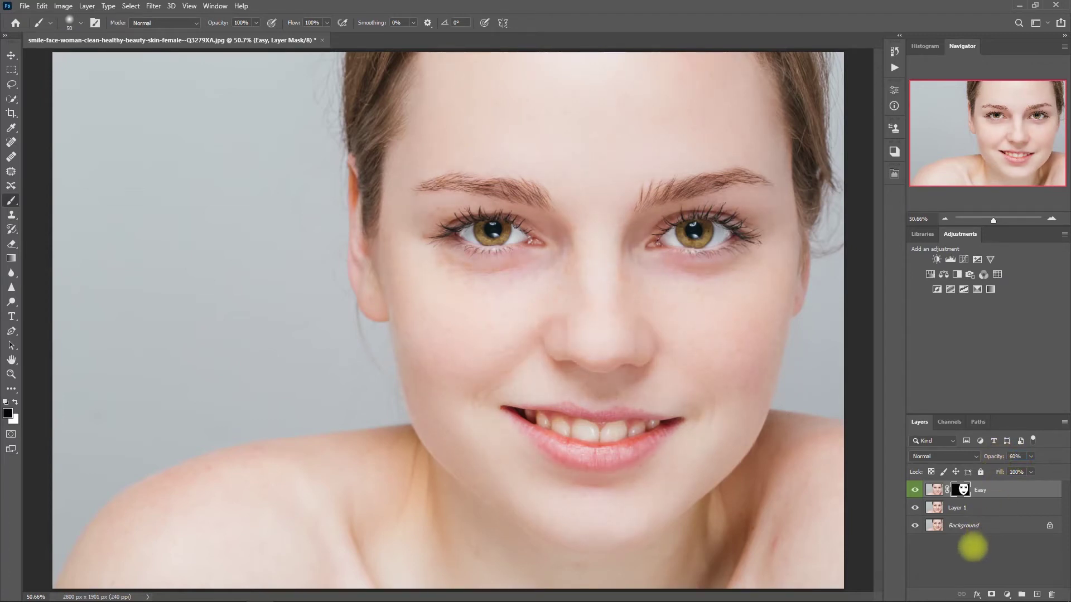
- Recheck the reduced smoothing and add a Retouch Pro Skin Texture group above Easy
{"action": "left_click", "coordinate": [915, 490]}
{"action": "left_click", "coordinate": [914, 489]}
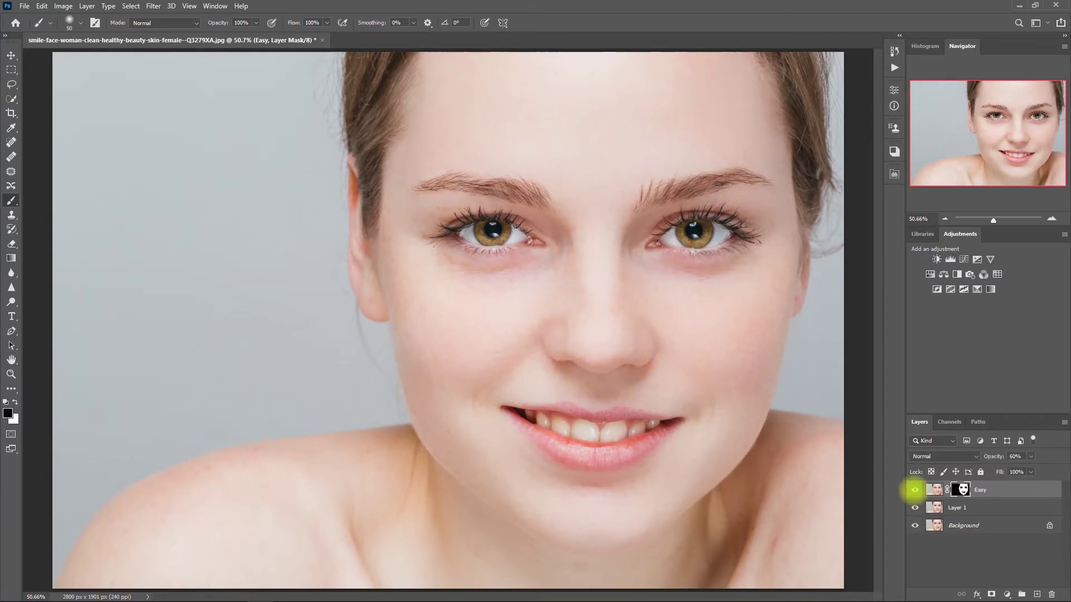
{"action": "left_click", "coordinate": [894, 174]}
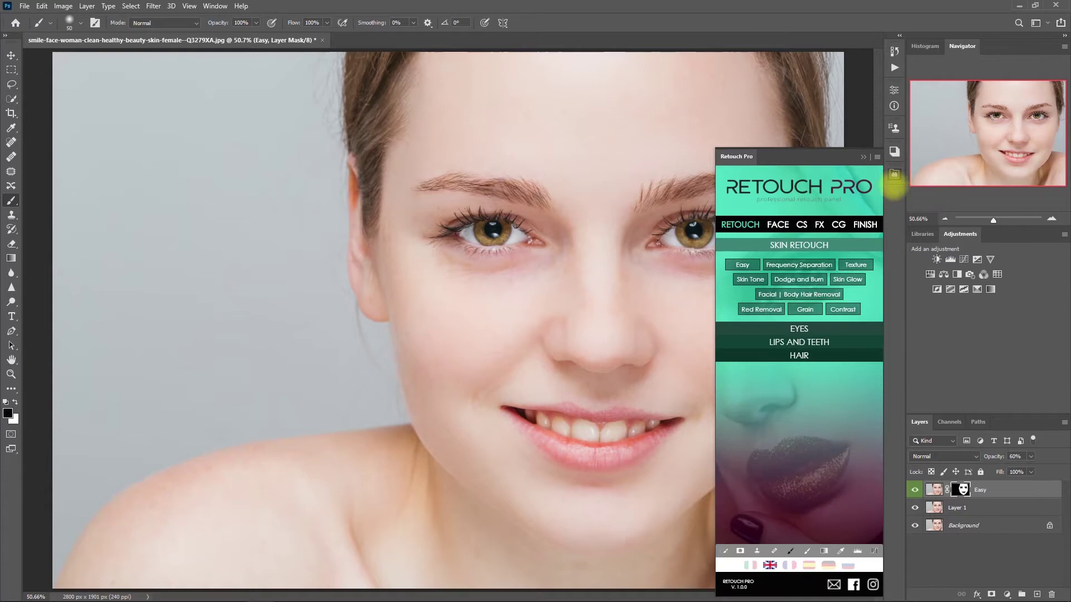
{"action": "left_click", "coordinate": [855, 265]}
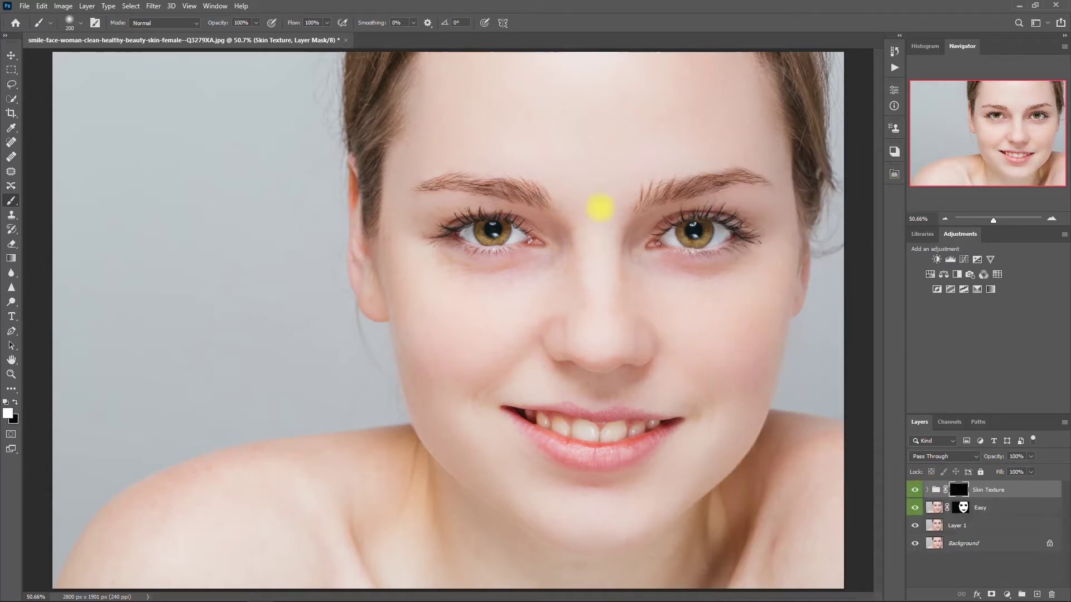
- Paint the Skin Texture mask over forehead, cheeks, jaw, temple, nose and upper lip
{"action": "key", "text": "bracketleft"}
{"action": "key", "text": "bracketleft"}
{"action": "mouse_move", "coordinate": [716, 98]}
{"action": "left_mouse_down"}
{"action": "mouse_move", "coordinate": [753, 113]}
{"action": "mouse_move", "coordinate": [771, 151]}
{"action": "mouse_move", "coordinate": [781, 249]}
{"action": "mouse_move", "coordinate": [760, 375]}
{"action": "left_mouse_up"}
{"action": "key", "text": "bracketleft"}
{"action": "key", "text": "bracketleft"}
{"action": "mouse_move", "coordinate": [702, 345]}
{"action": "left_mouse_down"}
{"action": "mouse_move", "coordinate": [724, 415]}
{"action": "mouse_move", "coordinate": [711, 442]}
{"action": "mouse_move", "coordinate": [748, 402]}
{"action": "mouse_move", "coordinate": [620, 515]}
{"action": "left_mouse_up"}
{"action": "key", "text": "bracketleft"}
{"action": "key", "text": "bracketleft"}
{"action": "mouse_move", "coordinate": [539, 498]}
{"action": "left_mouse_down"}
{"action": "mouse_move", "coordinate": [447, 436]}
{"action": "mouse_move", "coordinate": [397, 211]}
{"action": "mouse_move", "coordinate": [446, 165]}
{"action": "mouse_move", "coordinate": [453, 217]}
{"action": "mouse_move", "coordinate": [422, 219]}
{"action": "left_mouse_up"}
{"action": "key", "text": "bracketright"}
{"action": "key", "text": "bracketright"}
{"action": "key", "text": "bracketright"}
{"action": "key", "text": "bracketright"}
{"action": "left_click_drag", "start_coordinate": [638, 349], "coordinate": [590, 393]}
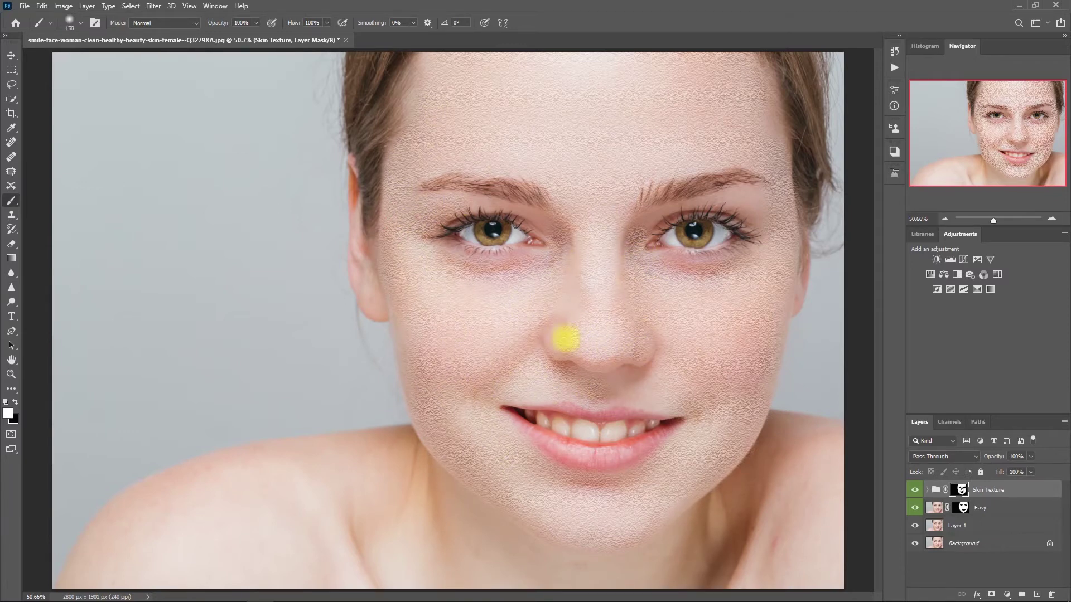
{"action": "key", "text": "bracketright"}
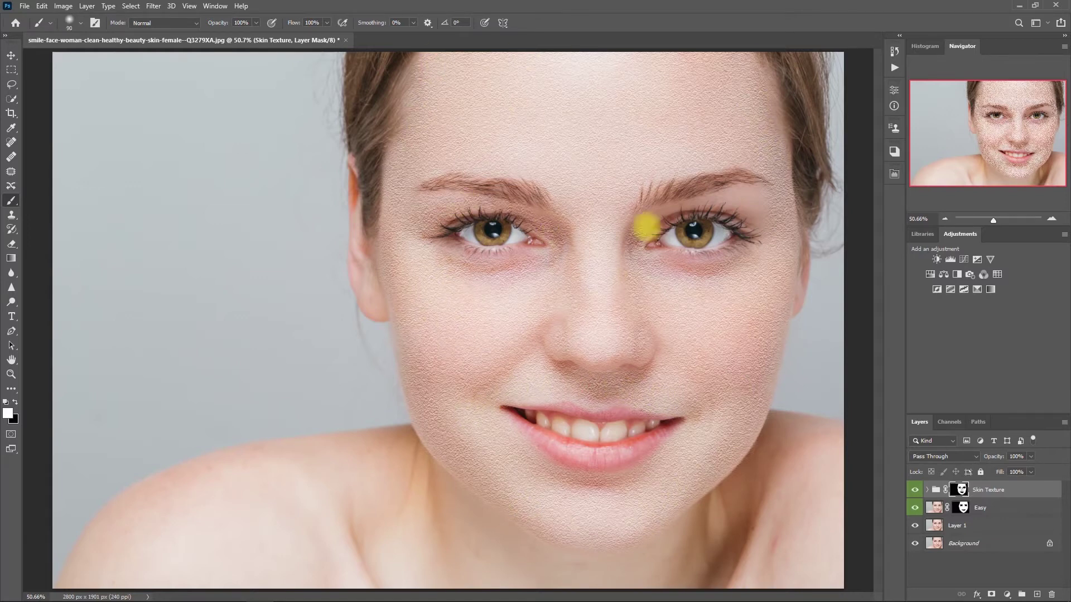
{"action": "key", "text": "bracketleft"}
{"action": "key", "text": "bracketleft"}
{"action": "key", "text": "bracketleft"}
- Lower the Skin Texture group's opacity so the added texture stays subtle
{"action": "left_click", "coordinate": [1019, 454]}
{"action": "type", "text": "60"}
{"action": "key", "text": "Return"}
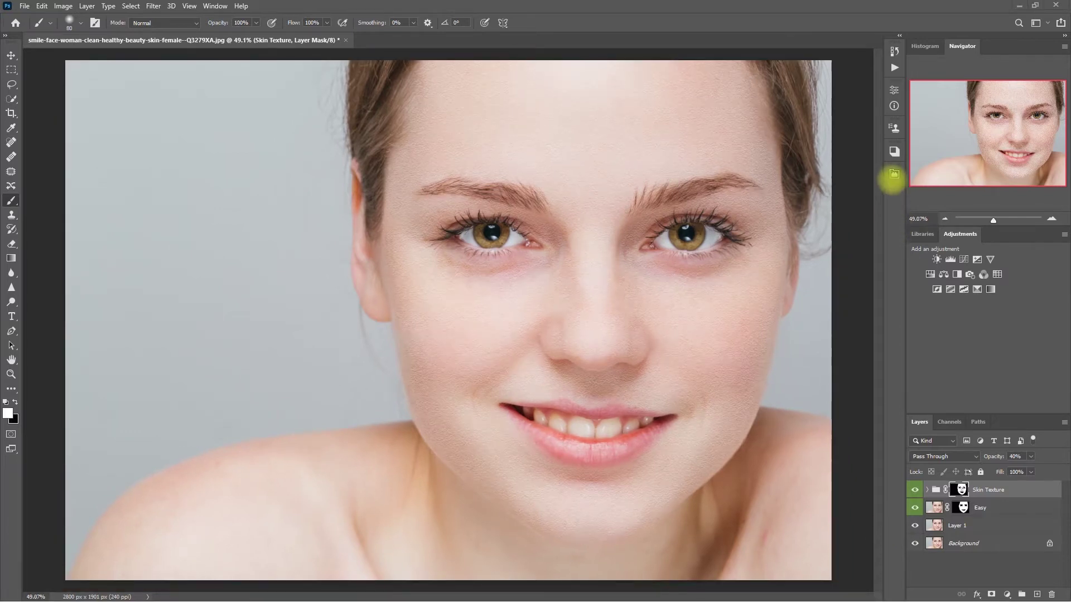
{"action": "left_click", "coordinate": [893, 174]}
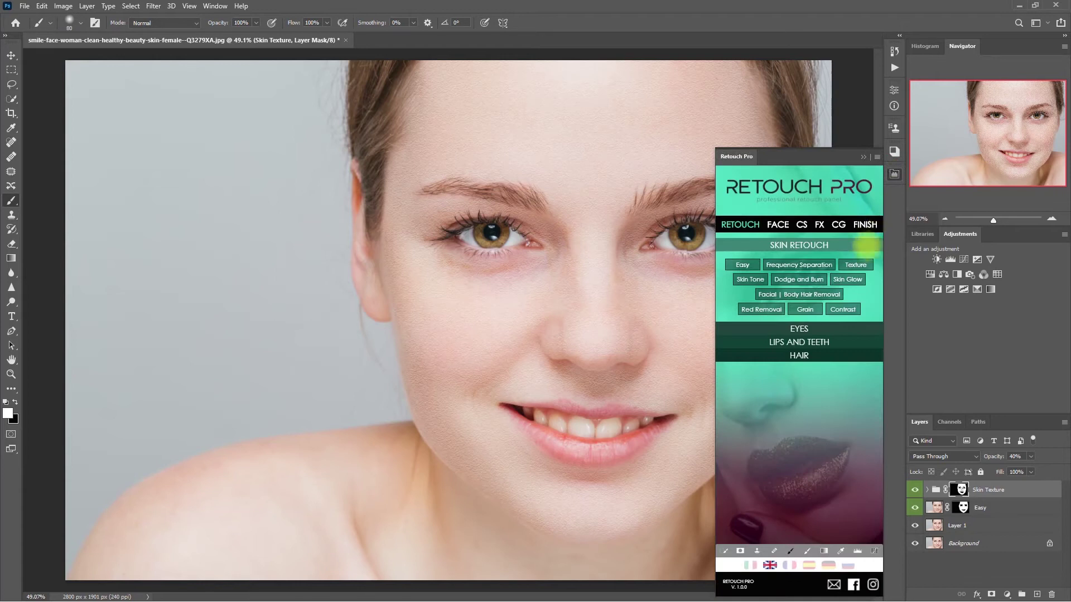
- Add a Retouch Pro Dodge & Burn group, expand it, and target the Dodge layer's mask
{"action": "left_click", "coordinate": [803, 280]}
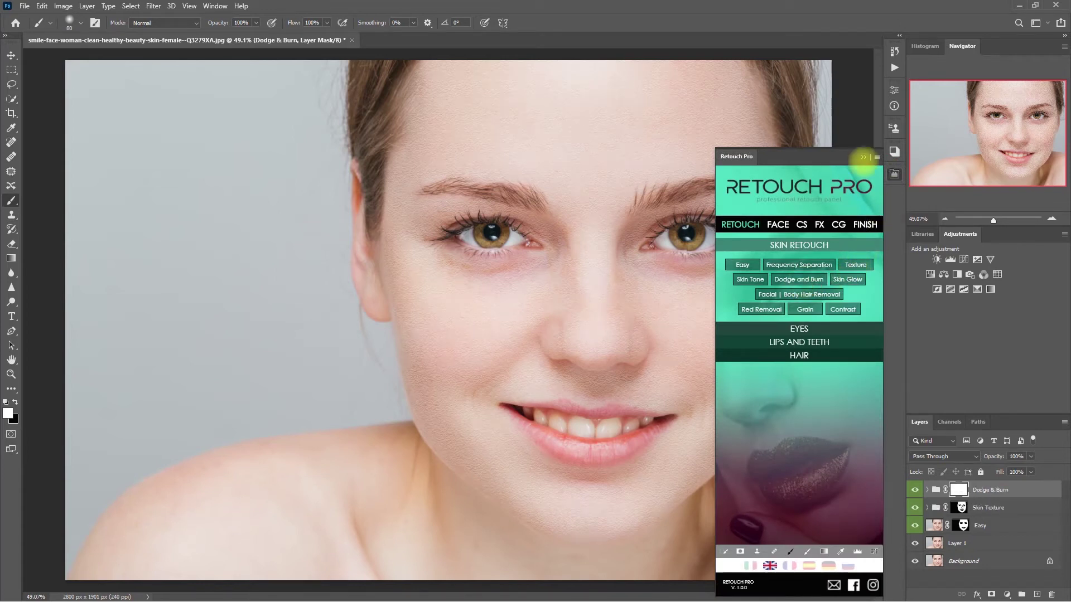
{"action": "left_click", "coordinate": [862, 158]}
{"action": "left_click", "coordinate": [927, 490]}
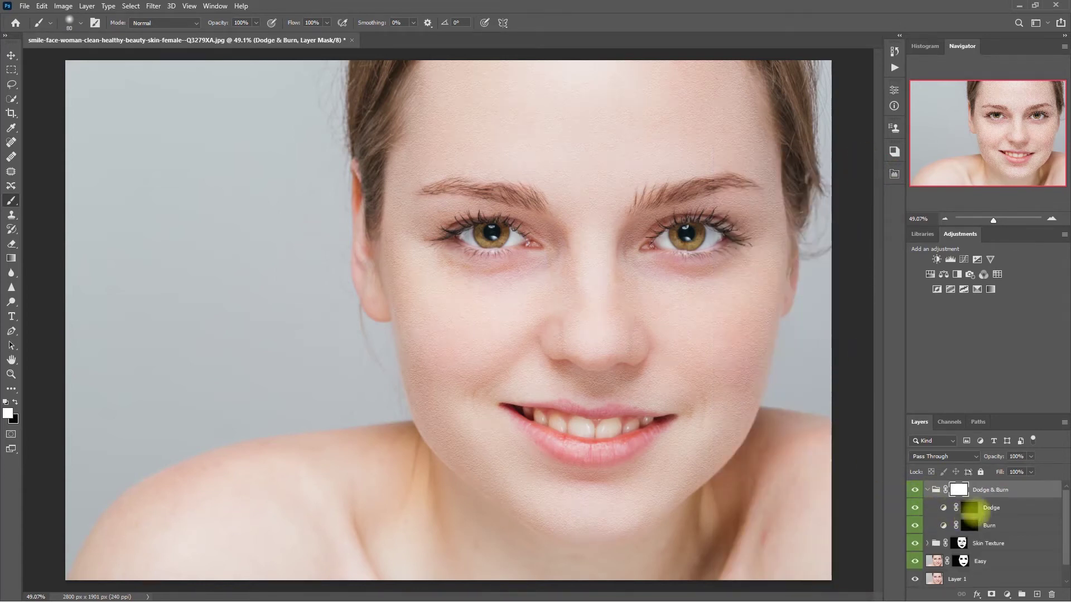
{"action": "left_click", "coordinate": [969, 507]}
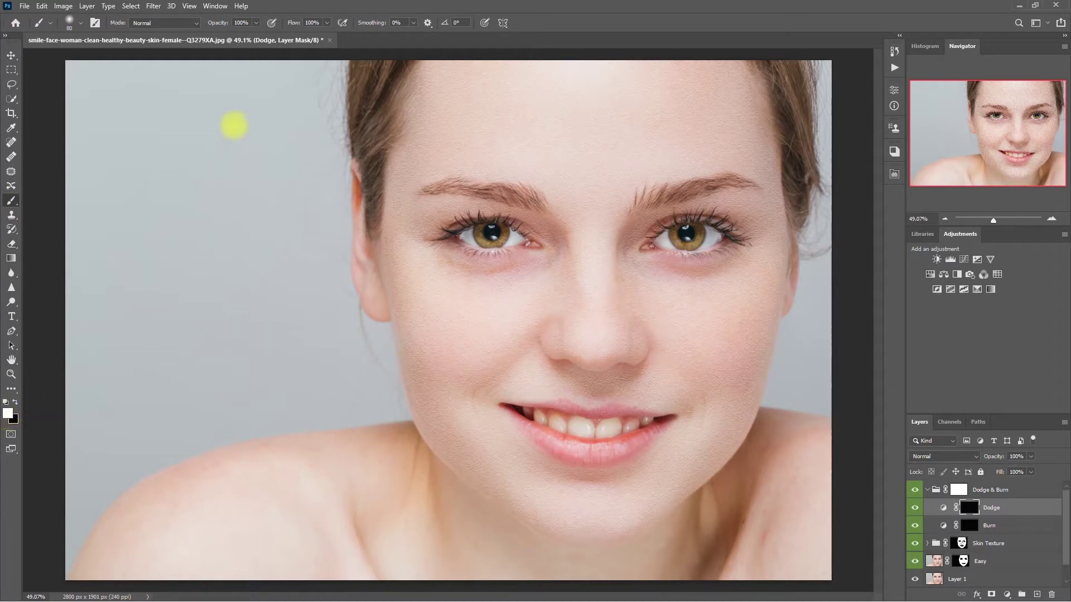
- Dodge the cheek toward the chin at 10% flow, comparing the group and Dodge layer on and off
{"action": "left_click", "coordinate": [292, 22]}
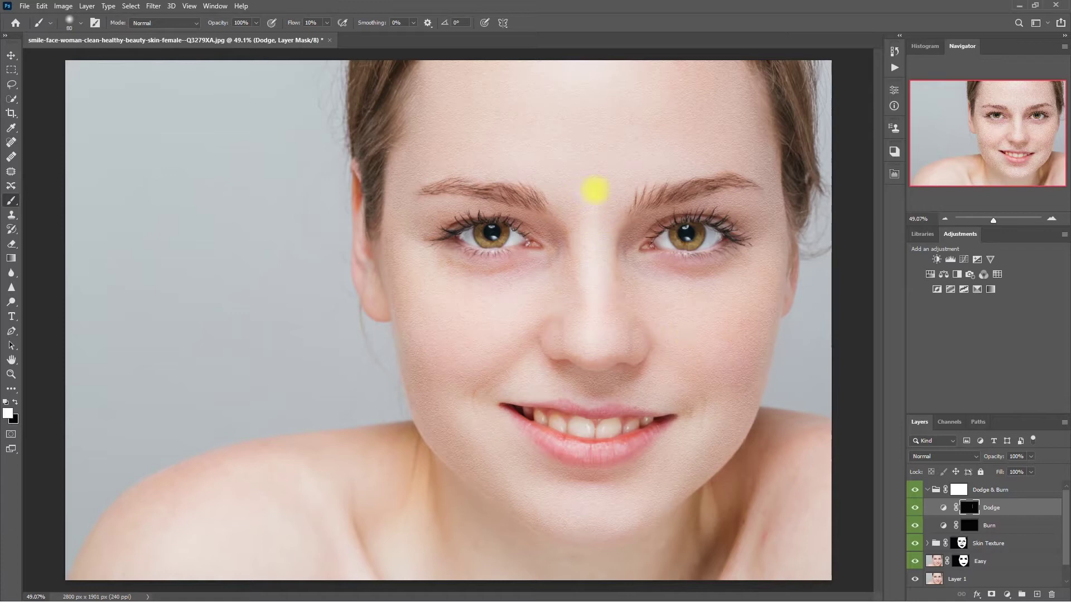
{"action": "key", "text": "bracketright"}
{"action": "key", "text": "bracketright"}
{"action": "mouse_move", "coordinate": [724, 318]}
{"action": "left_mouse_down"}
{"action": "mouse_move", "coordinate": [727, 356]}
{"action": "mouse_move", "coordinate": [529, 304]}
{"action": "mouse_move", "coordinate": [476, 360]}
{"action": "mouse_move", "coordinate": [555, 512]}
{"action": "left_mouse_up"}
{"action": "left_click", "coordinate": [914, 490]}
{"action": "left_click", "coordinate": [914, 492]}
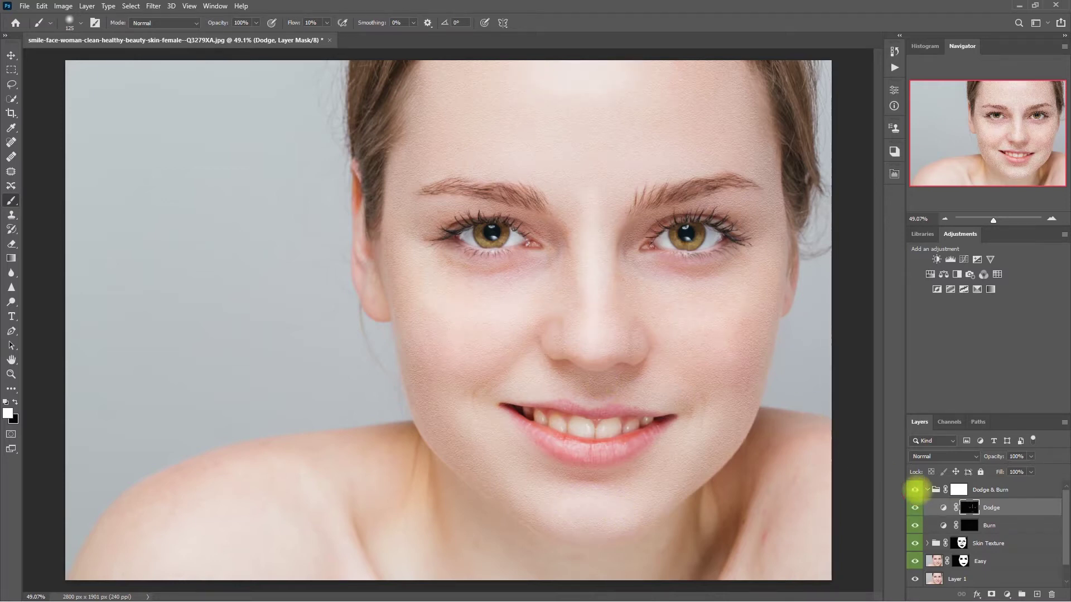
{"action": "left_click", "coordinate": [915, 507]}
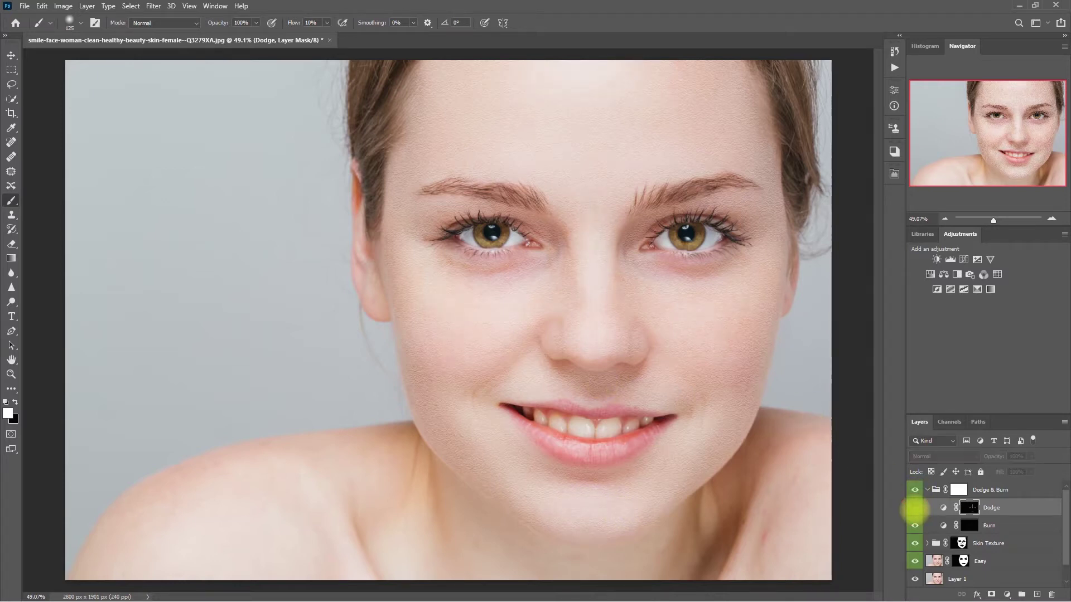
{"action": "left_click", "coordinate": [914, 507]}
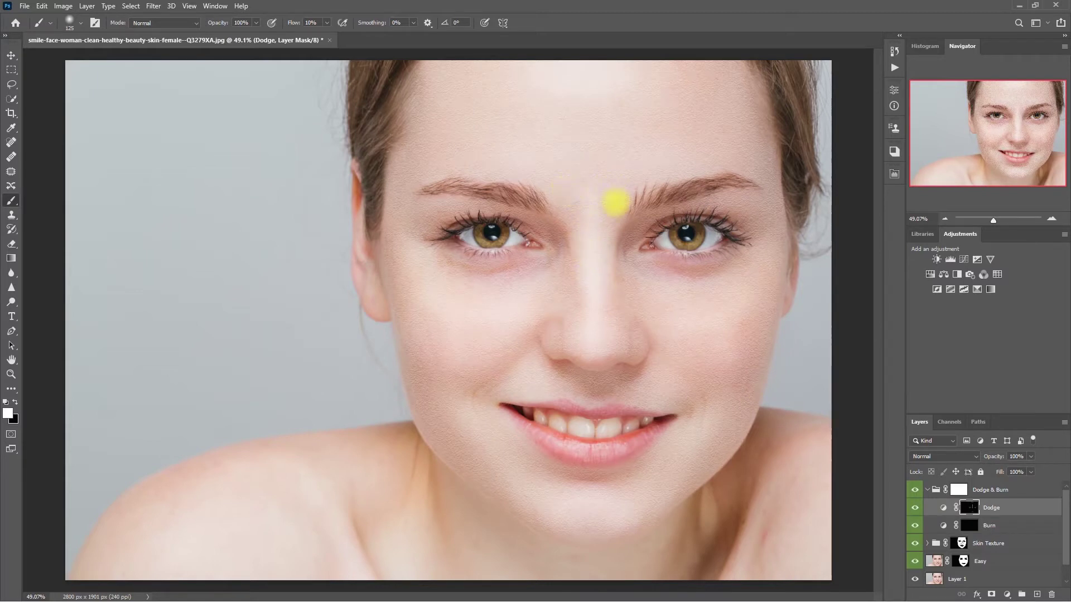
- Dodge the nose with a resized white brush, recheck the dodging, and target the Burn mask
{"action": "key", "text": "x"}
{"action": "key", "text": "bracketleft"}
{"action": "key", "text": "bracketleft"}
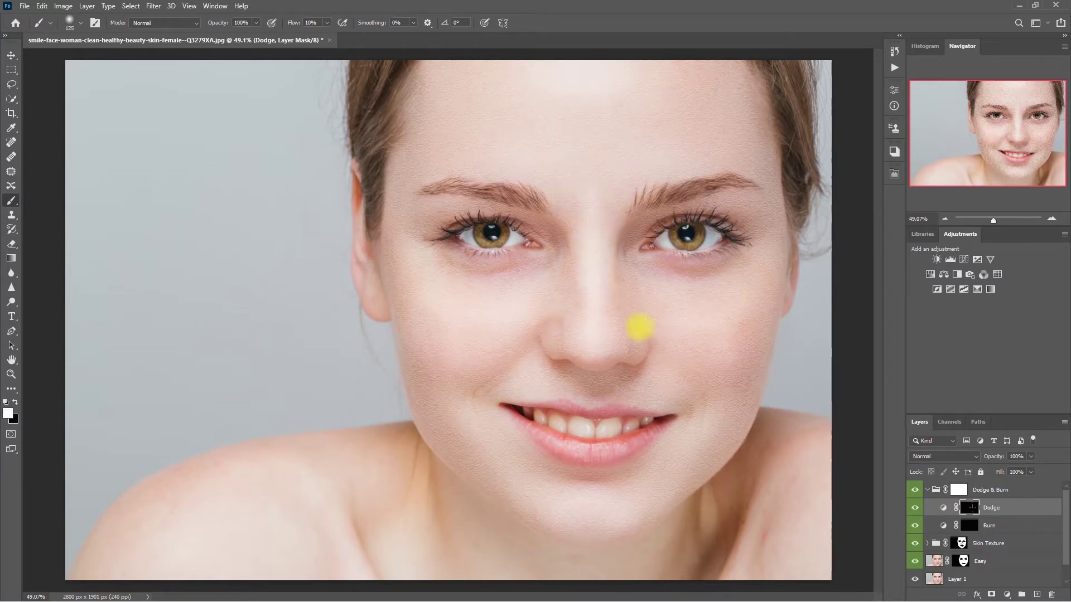
{"action": "key", "text": "bracketright"}
{"action": "left_click", "coordinate": [915, 508]}
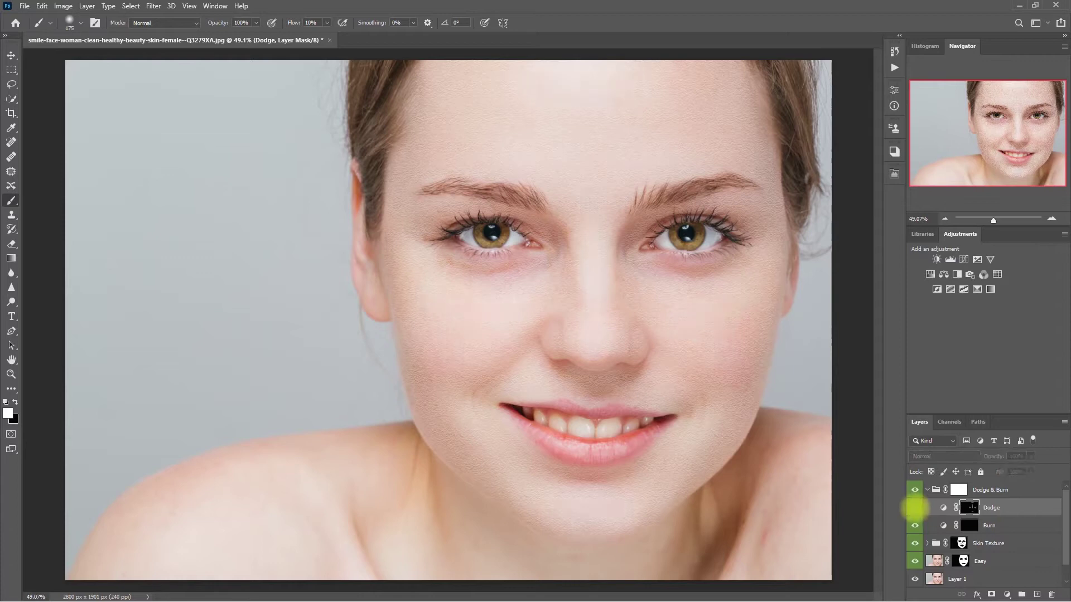
{"action": "left_click", "coordinate": [915, 508]}
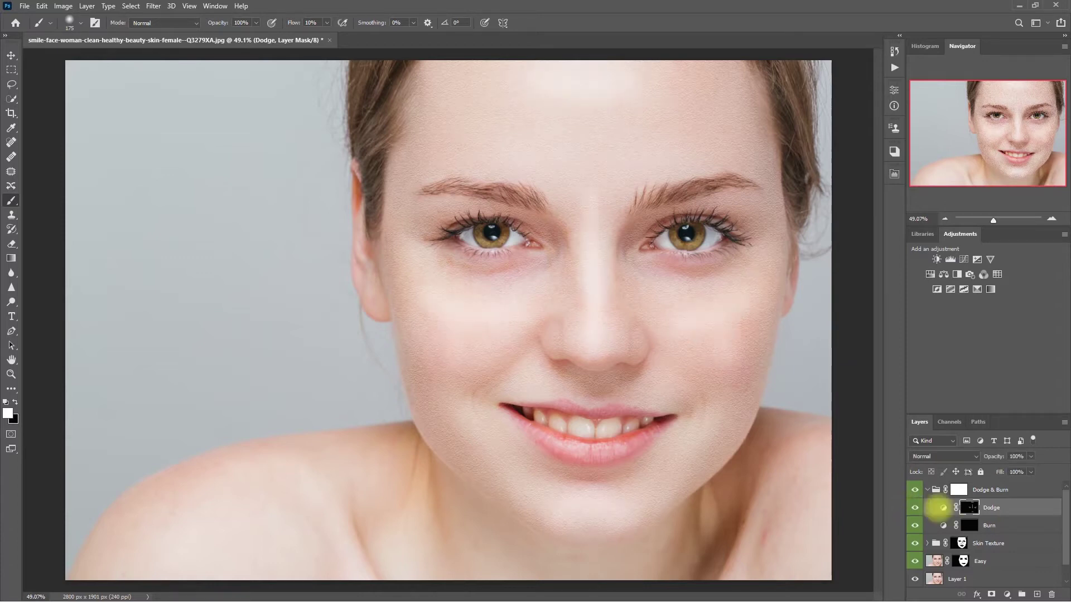
{"action": "left_click", "coordinate": [973, 526]}
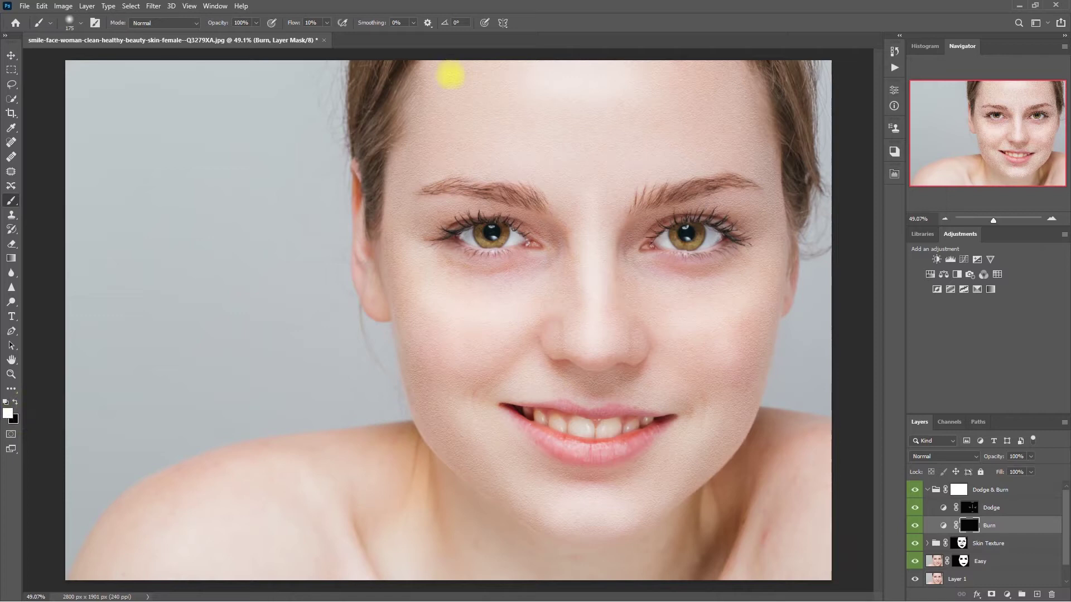
- Burn shadows along the cheek and jaw contours, resizing the brush, and compare Burn on and off
{"action": "key", "text": "bracketright"}
{"action": "mouse_move", "coordinate": [411, 323]}
{"action": "left_mouse_down"}
{"action": "mouse_move", "coordinate": [651, 505]}
{"action": "mouse_move", "coordinate": [644, 323]}
{"action": "left_mouse_up"}
{"action": "key", "text": "bracketleft"}
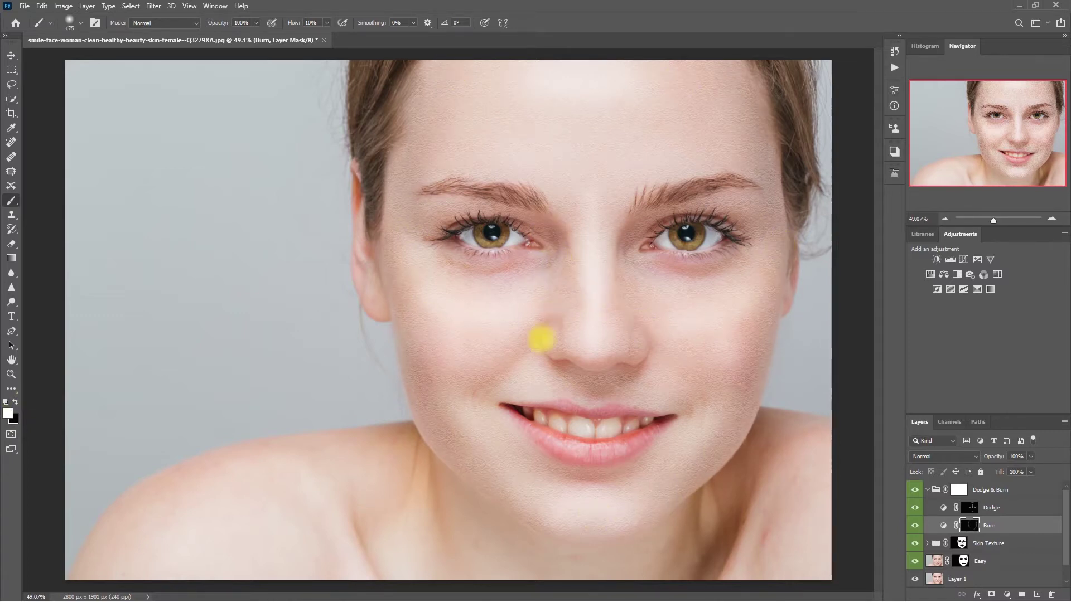
{"action": "key", "text": "bracketleft"}
{"action": "key", "text": "bracketleft"}
{"action": "key", "text": "bracketleft"}
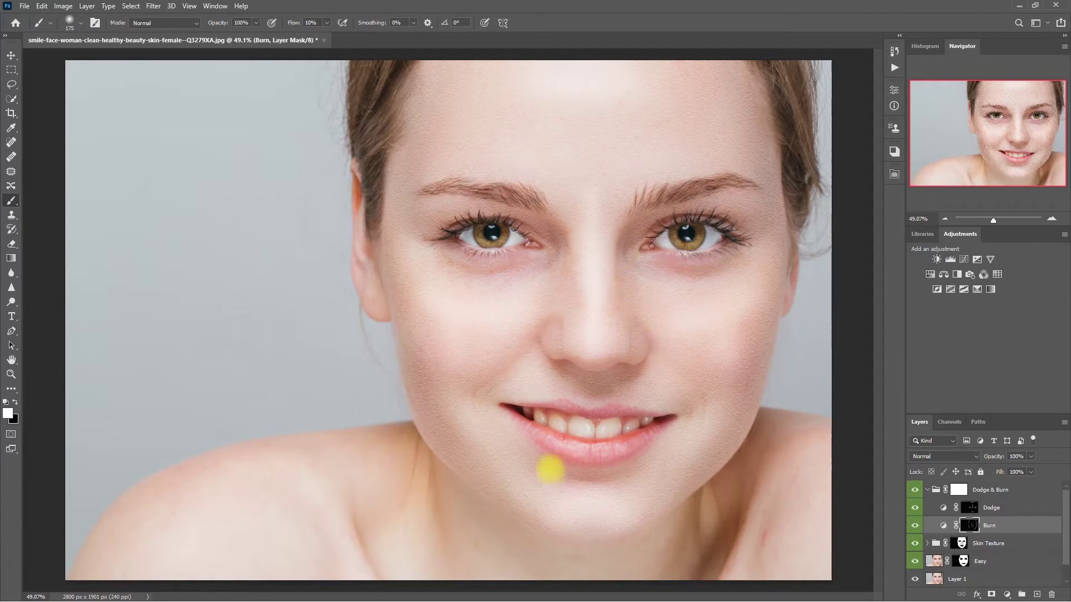
{"action": "key", "text": "bracketright"}
{"action": "key", "text": "bracketright"}
{"action": "left_click", "coordinate": [915, 525]}
{"action": "left_click", "coordinate": [915, 525]}
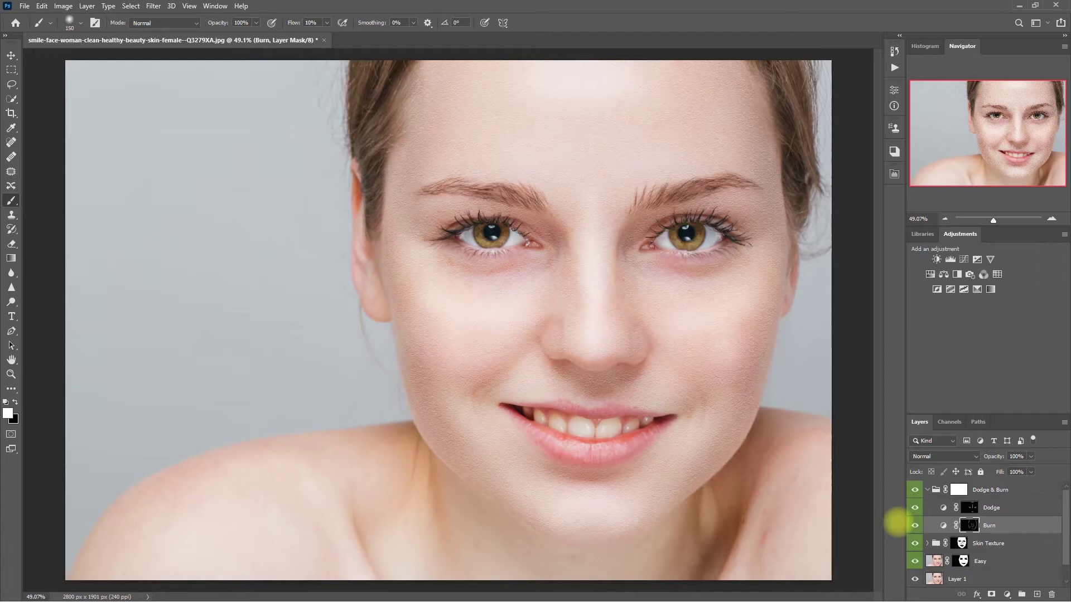
{"action": "left_click", "coordinate": [914, 525]}
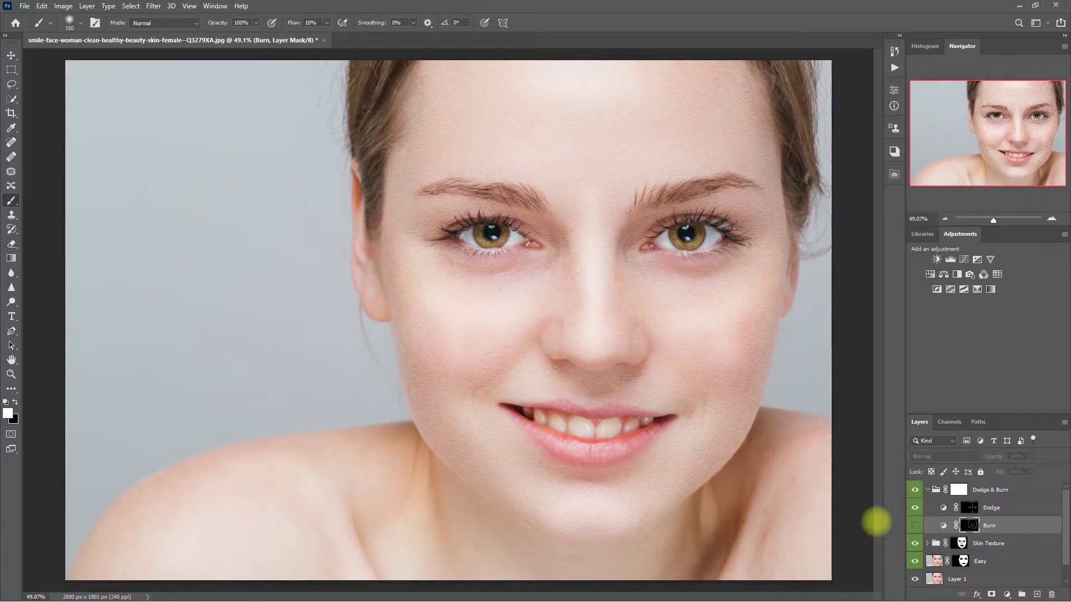
{"action": "left_click", "coordinate": [914, 525]}
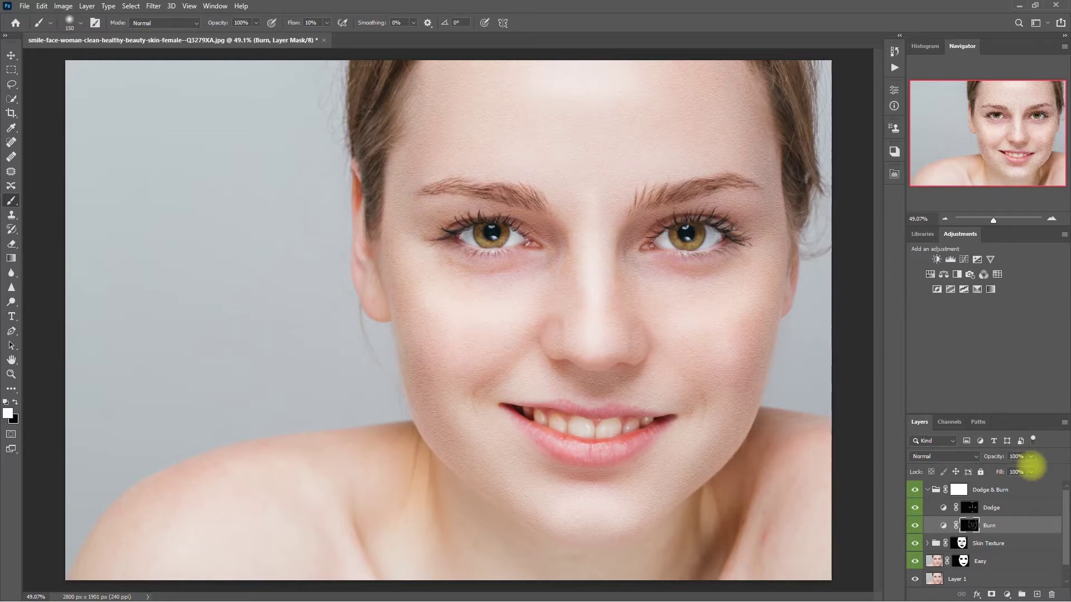
- Collapse the Dodge & Burn group and compare the face with its shading hidden and shown
{"action": "left_click", "coordinate": [927, 490]}
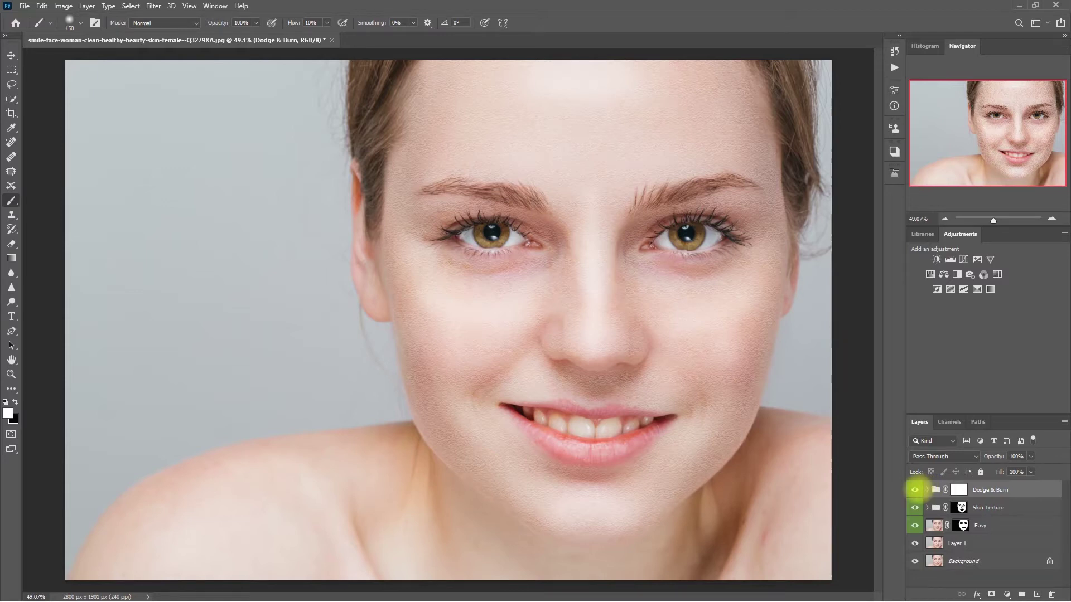
{"action": "left_click", "coordinate": [915, 490]}
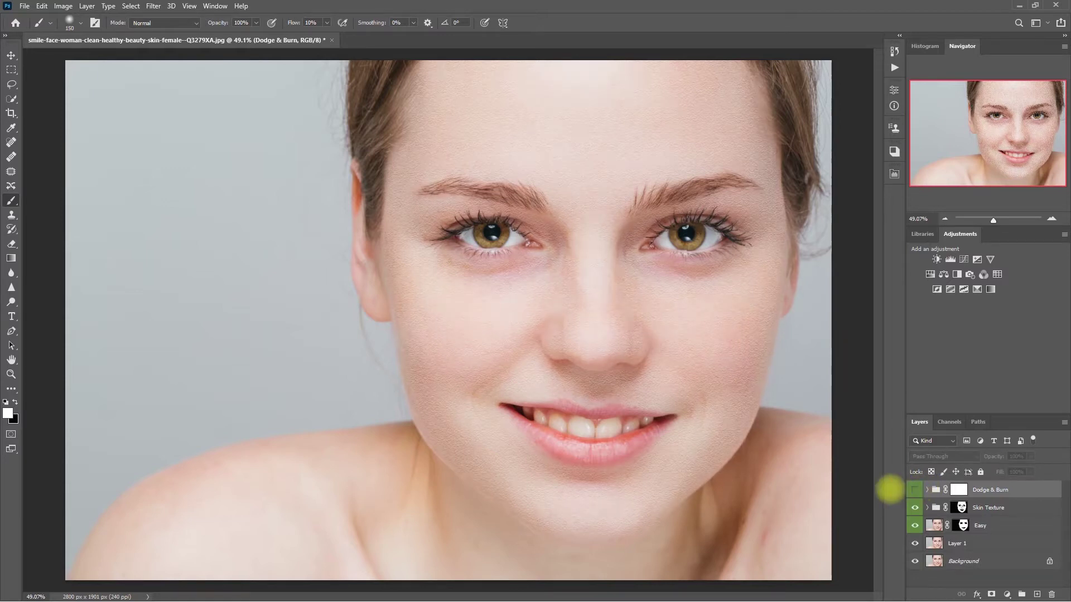
{"action": "left_click", "coordinate": [913, 490]}
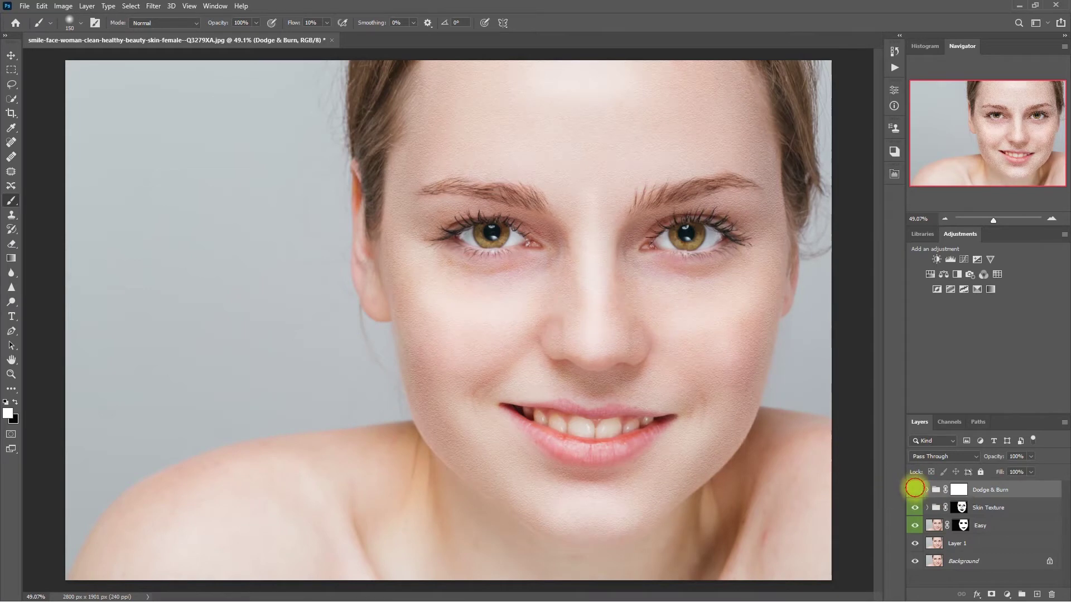
{"action": "left_click", "coordinate": [915, 491]}
{"action": "left_click", "coordinate": [914, 490]}
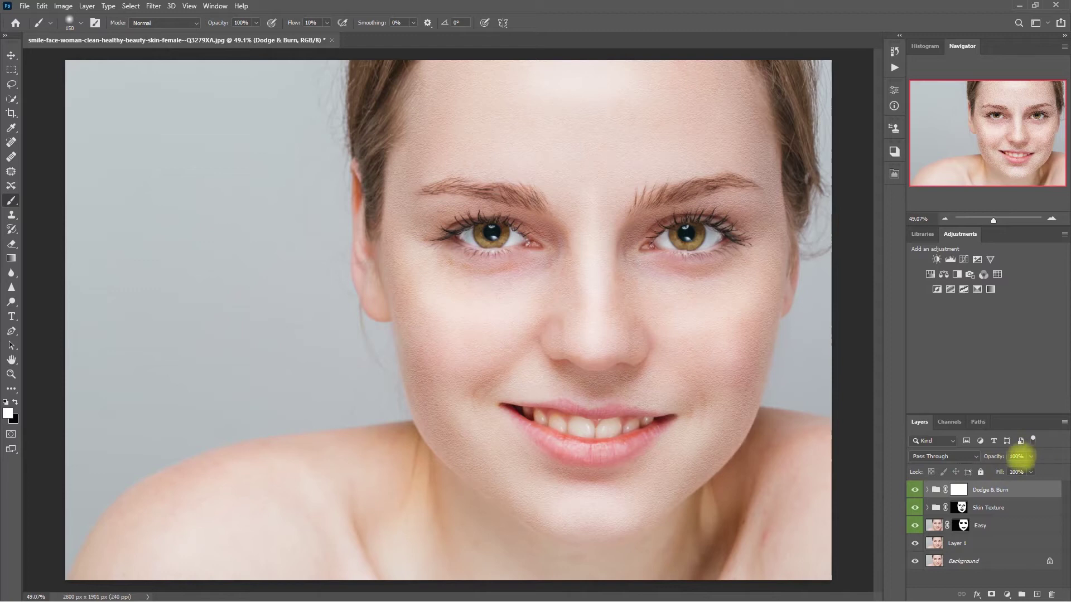
- Lower the Dodge & Burn group's opacity to 60%, recheck it, and target the group's mask
{"action": "left_click", "coordinate": [1016, 456]}
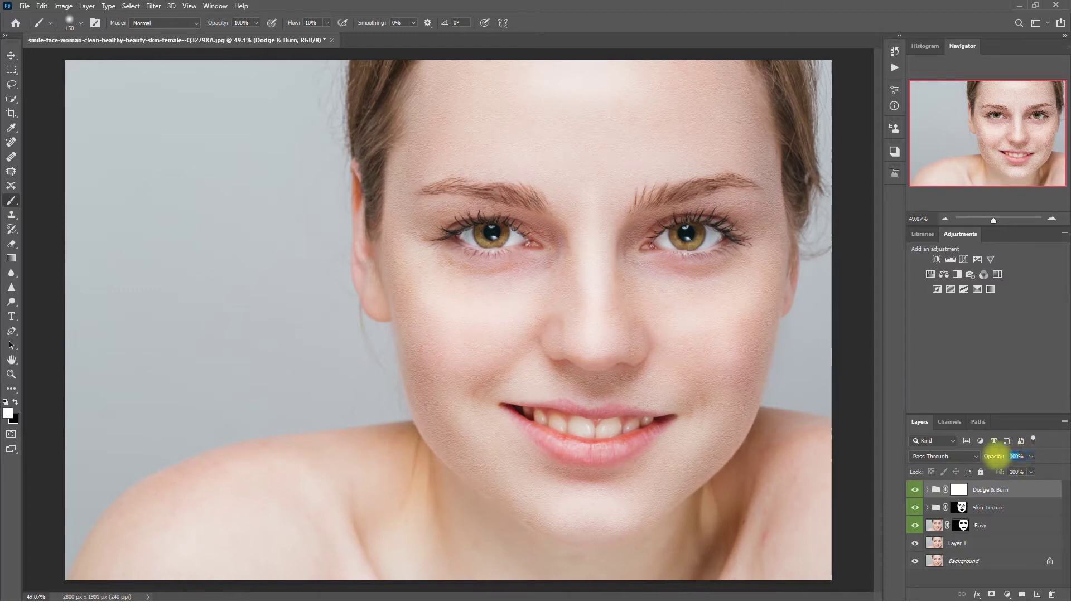
{"action": "type", "text": "50"}
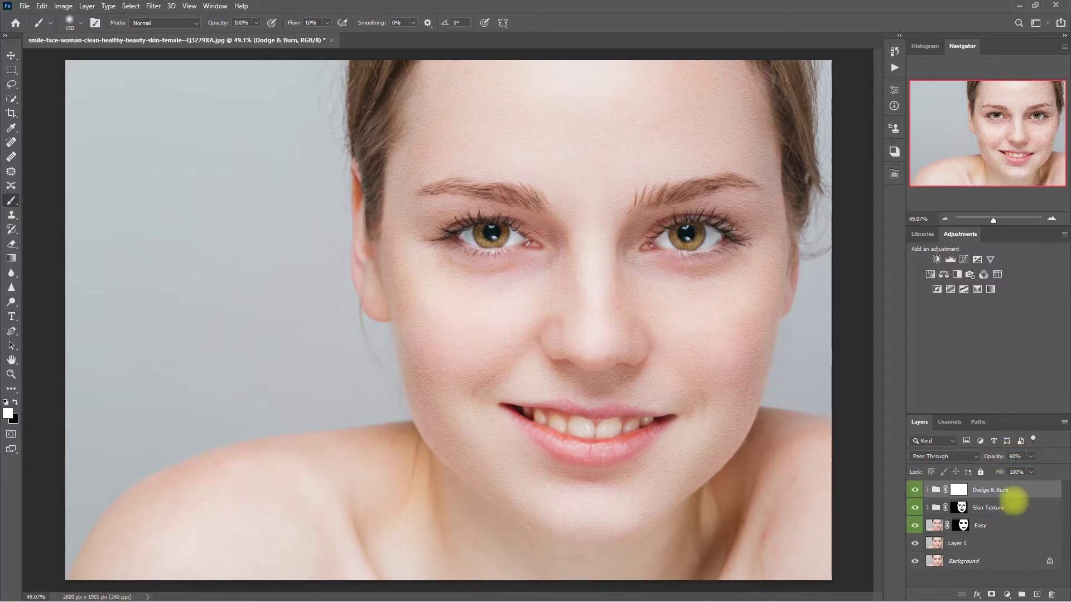
{"action": "left_click", "coordinate": [914, 489]}
{"action": "left_click", "coordinate": [912, 490]}
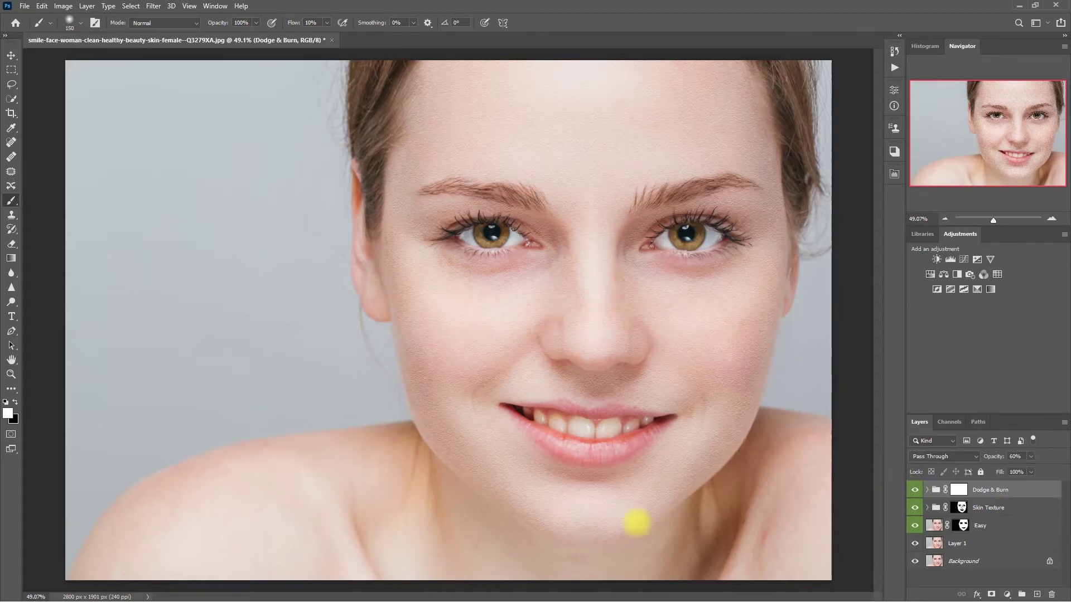
{"action": "left_click", "coordinate": [959, 489]}
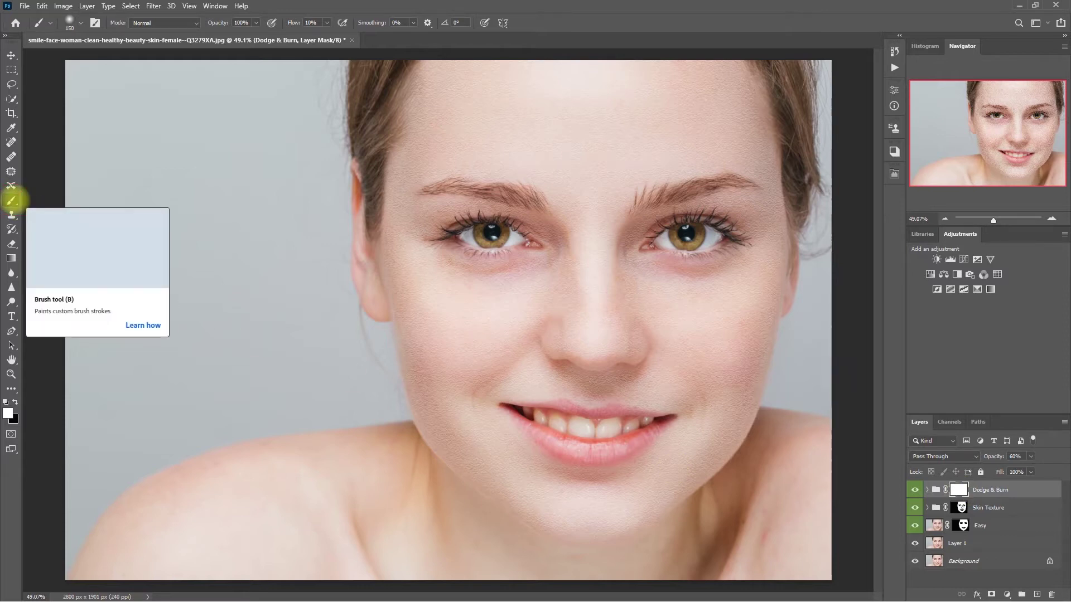
- Set black as the painting colour and compare the portrait with Dodge & Burn shading toggled
{"action": "left_click", "coordinate": [15, 402]}
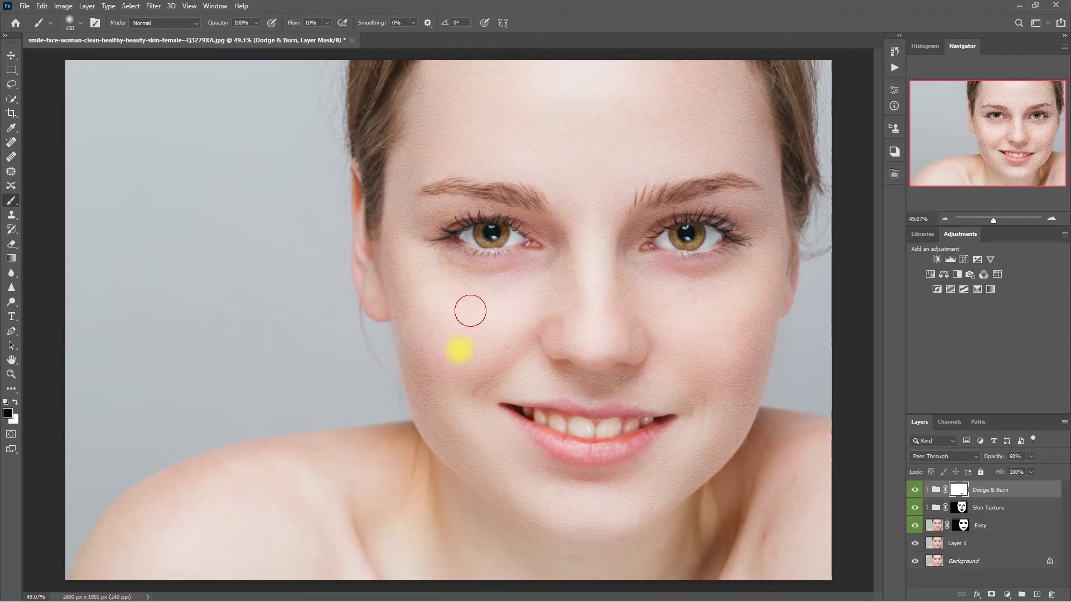
{"action": "left_click", "coordinate": [915, 490]}
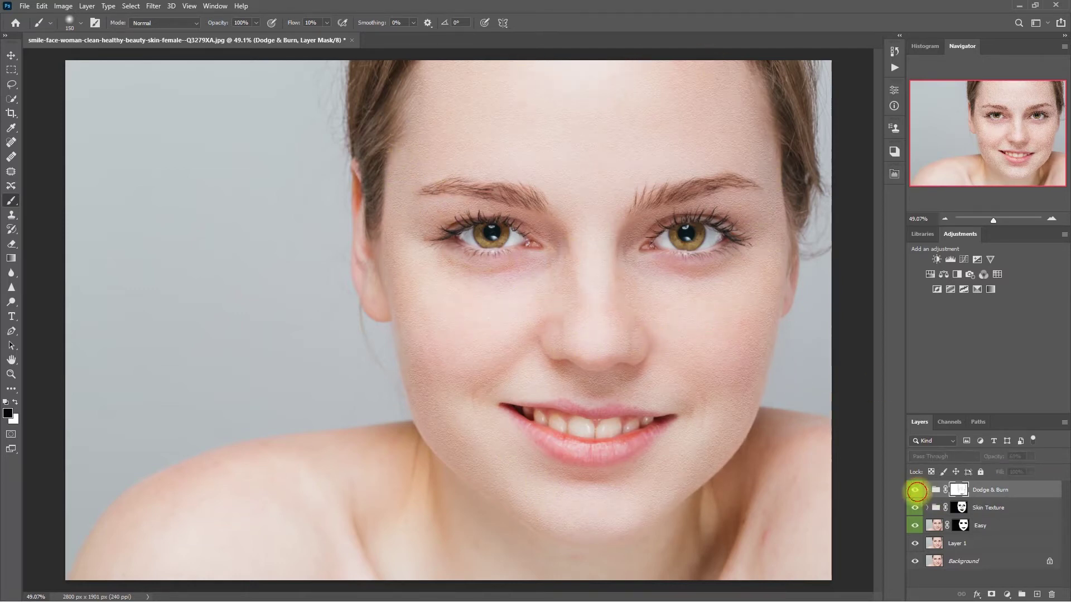
{"action": "left_click", "coordinate": [915, 490]}
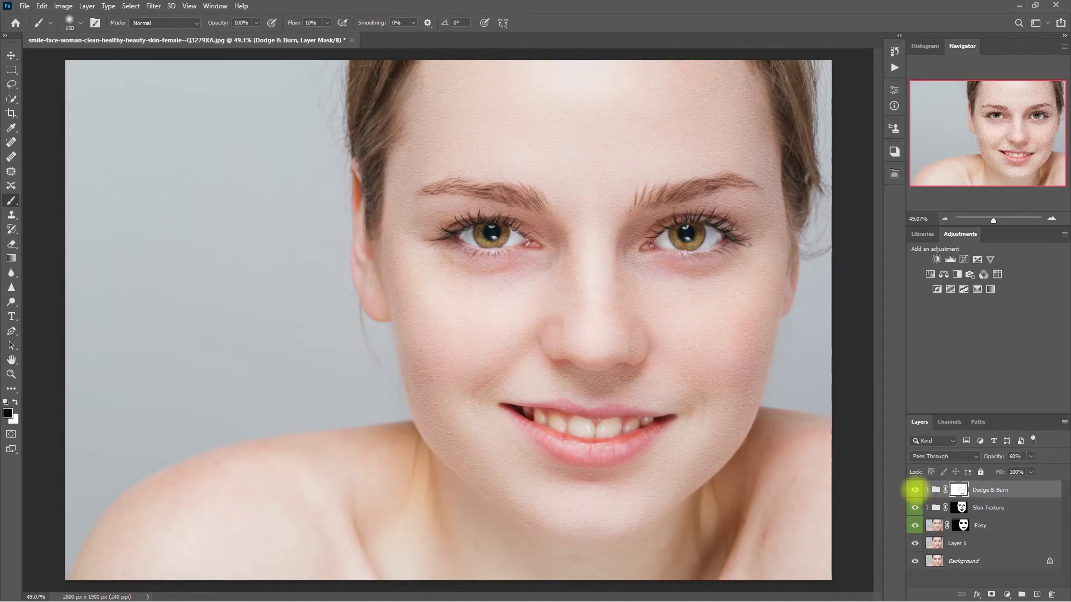
{"action": "left_click", "coordinate": [914, 490]}
{"action": "left_click", "coordinate": [914, 489]}
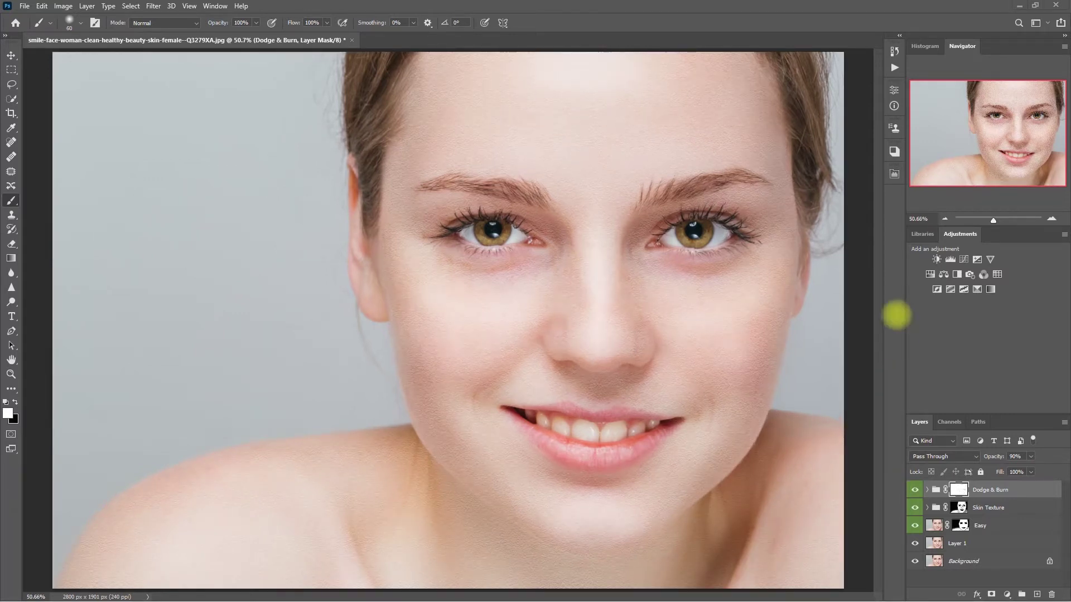
- Add the Retouch Pro Skin Tones group, target the Espresso mask, and pick an enlarged Brush
{"action": "left_click", "coordinate": [894, 174]}
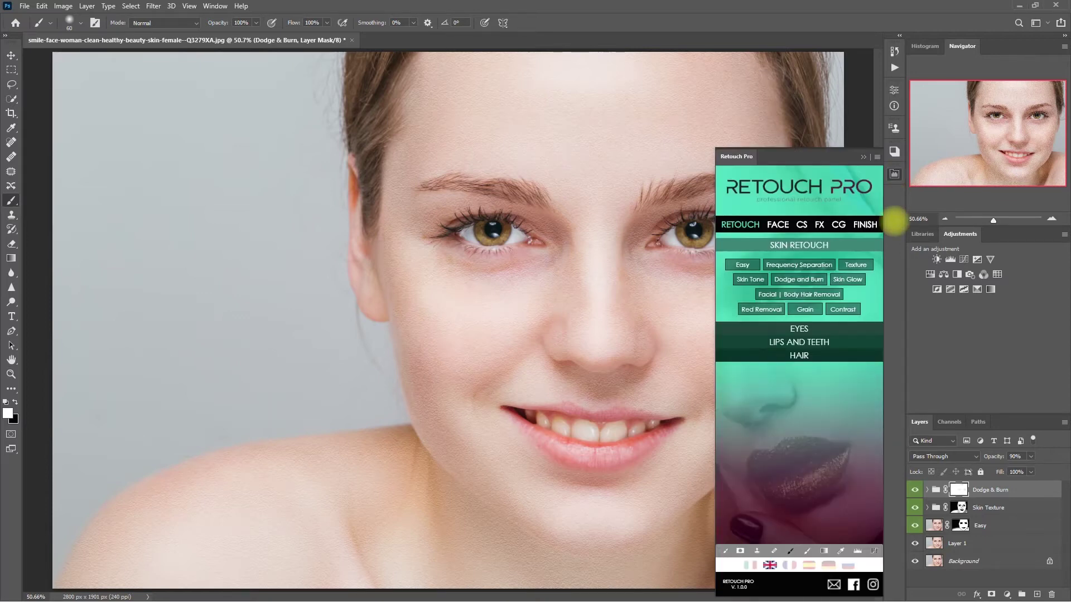
{"action": "left_click", "coordinate": [736, 281]}
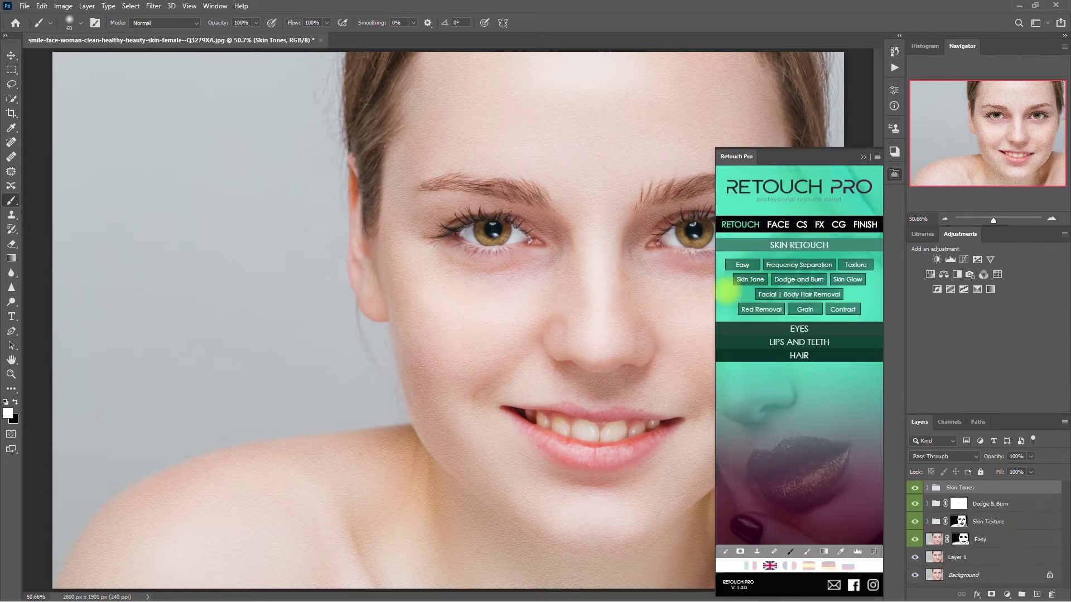
{"action": "left_click", "coordinate": [863, 156]}
{"action": "key", "text": "v"}
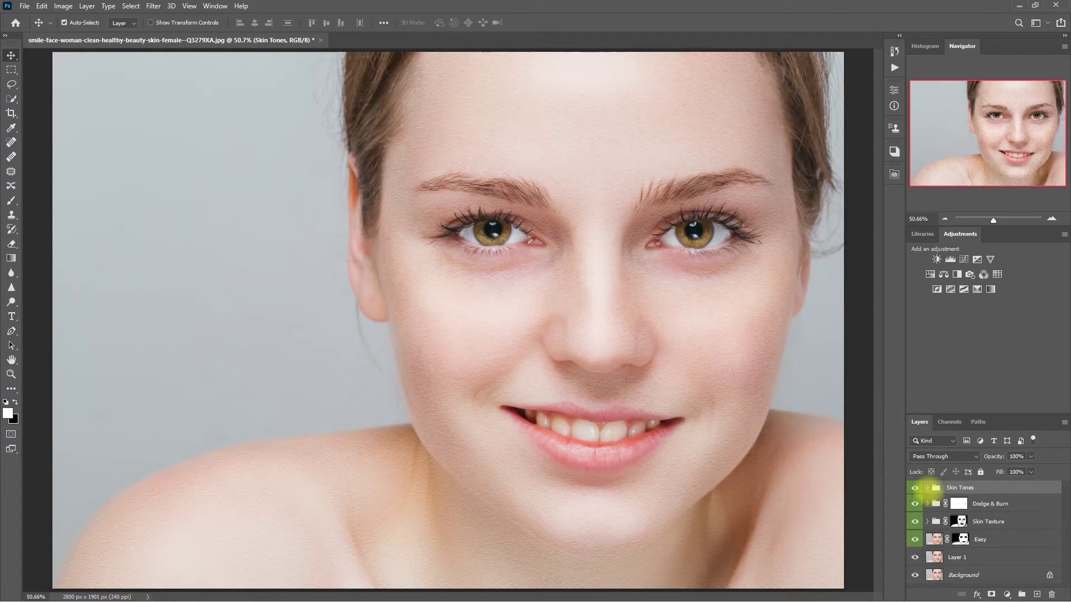
{"action": "left_click", "coordinate": [927, 488]}
{"action": "left_click", "coordinate": [969, 504]}
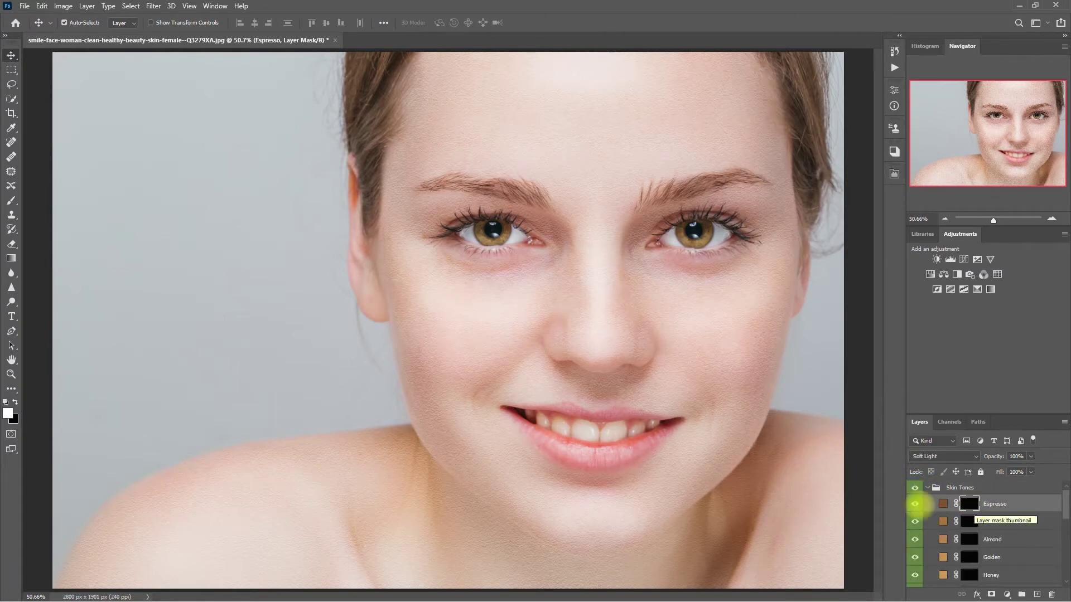
{"action": "left_click", "coordinate": [12, 199]}
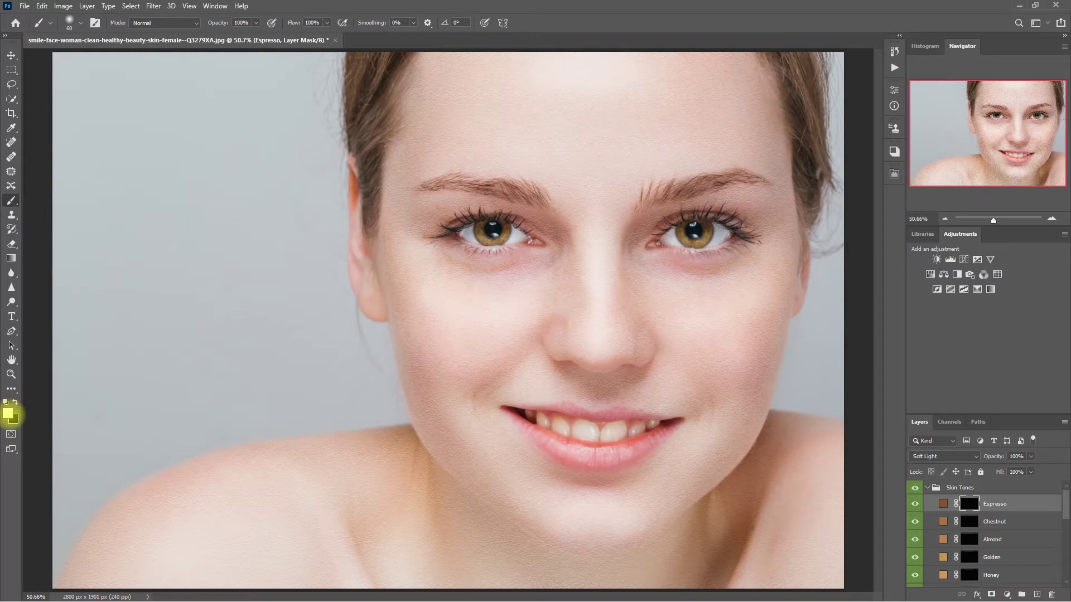
{"action": "key", "text": "bracketright"}
{"action": "key", "text": "bracketright"}
{"action": "key", "text": "bracketright"}
{"action": "key", "text": "bracketright"}
- Paint the Espresso tone over the forehead, cheeks, chin, neck, shoulder and ear
{"action": "mouse_move", "coordinate": [471, 88]}
{"action": "left_mouse_down"}
{"action": "mouse_move", "coordinate": [478, 421]}
{"action": "mouse_move", "coordinate": [555, 79]}
{"action": "left_mouse_up"}
{"action": "key", "text": "bracketleft"}
{"action": "key", "text": "bracketleft"}
{"action": "left_click_drag", "start_coordinate": [706, 77], "coordinate": [757, 275]}
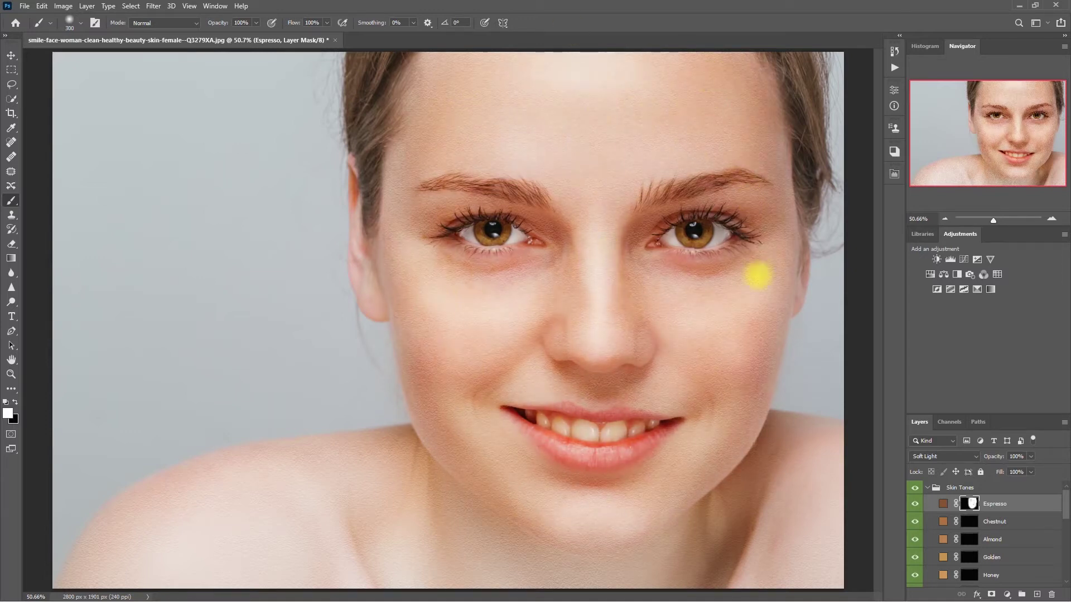
{"action": "key", "text": "bracketleft"}
{"action": "mouse_move", "coordinate": [406, 538]}
{"action": "left_mouse_down"}
{"action": "mouse_move", "coordinate": [399, 469]}
{"action": "mouse_move", "coordinate": [100, 574]}
{"action": "mouse_move", "coordinate": [137, 538]}
{"action": "mouse_move", "coordinate": [342, 502]}
{"action": "mouse_move", "coordinate": [340, 466]}
{"action": "mouse_move", "coordinate": [221, 481]}
{"action": "mouse_move", "coordinate": [141, 515]}
{"action": "left_mouse_up"}
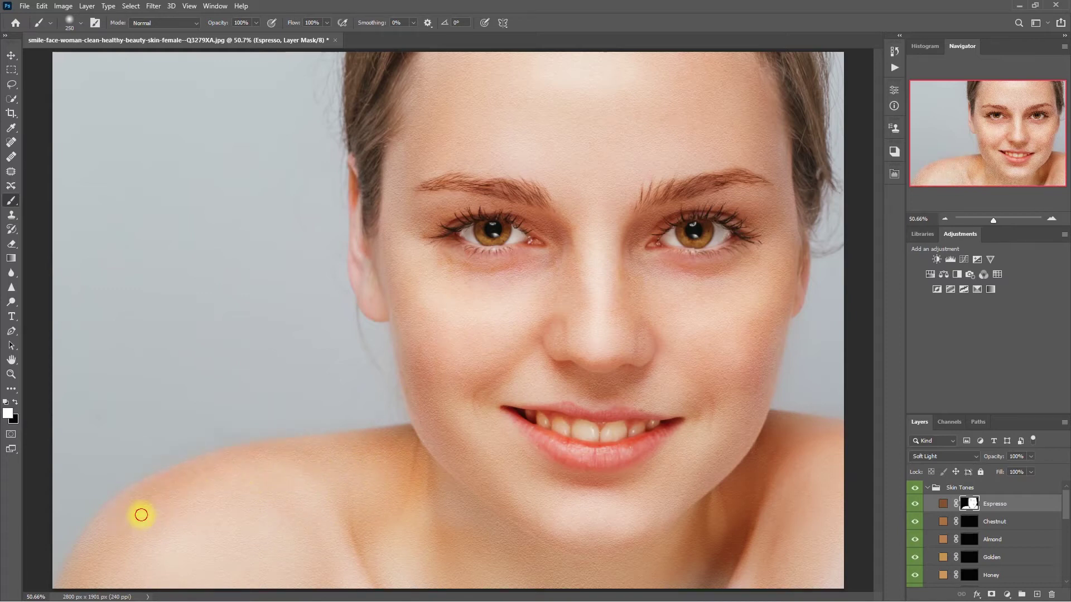
{"action": "key", "text": "bracketleft"}
{"action": "key", "text": "bracketleft"}
{"action": "key", "text": "bracketleft"}
{"action": "key", "text": "bracketleft"}
{"action": "key", "text": "bracketleft"}
{"action": "key", "text": "bracketleft"}
{"action": "key", "text": "bracketleft"}
{"action": "key", "text": "bracketleft"}
{"action": "key", "text": "bracketleft"}
{"action": "left_click_drag", "start_coordinate": [354, 240], "coordinate": [349, 168]}
{"action": "key", "text": "bracketright"}
{"action": "key", "text": "bracketright"}
{"action": "key", "text": "bracketright"}
{"action": "key", "text": "bracketright"}
{"action": "key", "text": "bracketright"}
{"action": "key", "text": "bracketright"}
{"action": "key", "text": "bracketright"}
{"action": "key", "text": "bracketright"}
{"action": "key", "text": "bracketright"}
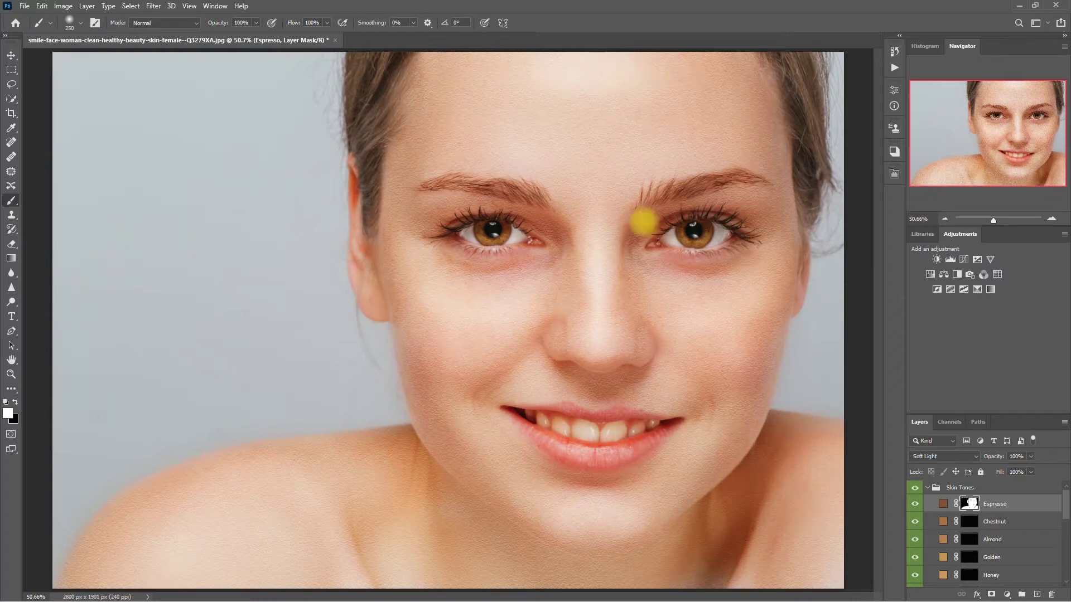
- Remove the tint from the eyebrow, irises, teeth and lips in black, then refine the eye corner
{"action": "left_click", "coordinate": [15, 402]}
{"action": "key", "text": "bracketleft"}
{"action": "key", "text": "bracketleft"}
{"action": "key", "text": "bracketleft"}
{"action": "key", "text": "bracketleft"}
{"action": "key", "text": "bracketleft"}
{"action": "key", "text": "bracketleft"}
{"action": "key", "text": "bracketleft"}
{"action": "key", "text": "bracketleft"}
{"action": "mouse_move", "coordinate": [490, 198]}
{"action": "left_mouse_down"}
{"action": "mouse_move", "coordinate": [430, 186]}
{"action": "mouse_move", "coordinate": [502, 195]}
{"action": "left_mouse_up"}
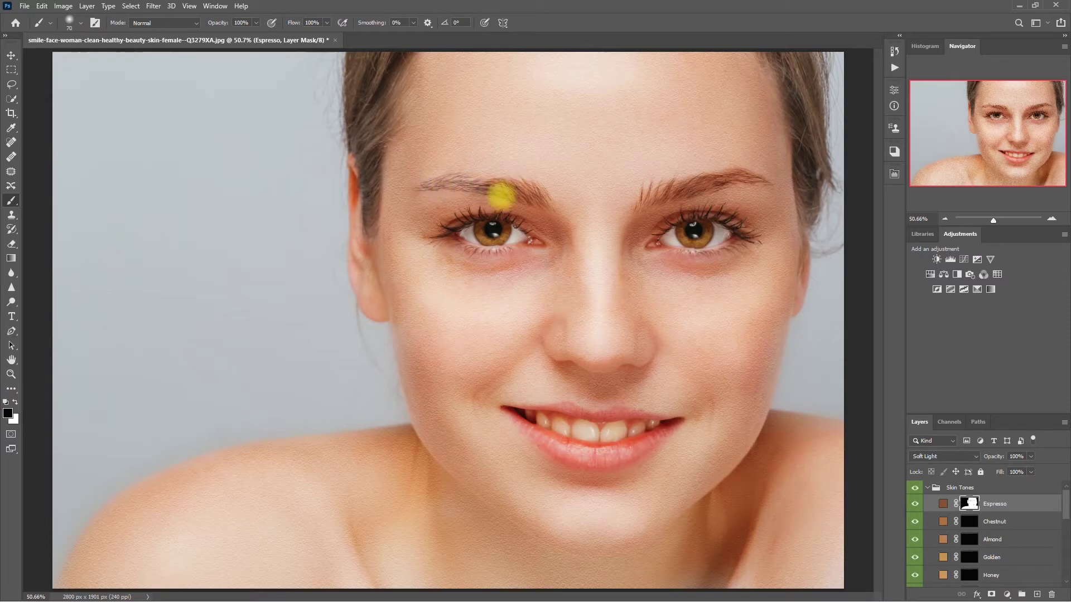
{"action": "left_click_drag", "start_coordinate": [458, 239], "coordinate": [517, 234]}
{"action": "left_click_drag", "start_coordinate": [697, 232], "coordinate": [735, 232]}
{"action": "mouse_move", "coordinate": [566, 421]}
{"action": "left_mouse_down"}
{"action": "mouse_move", "coordinate": [610, 442]}
{"action": "mouse_move", "coordinate": [557, 413]}
{"action": "mouse_move", "coordinate": [658, 441]}
{"action": "mouse_move", "coordinate": [580, 416]}
{"action": "mouse_move", "coordinate": [578, 457]}
{"action": "mouse_move", "coordinate": [521, 447]}
{"action": "left_mouse_up"}
{"action": "key", "text": "x"}
{"action": "mouse_move", "coordinate": [659, 256]}
{"action": "left_mouse_down"}
{"action": "mouse_move", "coordinate": [709, 256]}
{"action": "mouse_move", "coordinate": [753, 239]}
{"action": "mouse_move", "coordinate": [764, 219]}
{"action": "mouse_move", "coordinate": [760, 247]}
{"action": "left_mouse_up"}
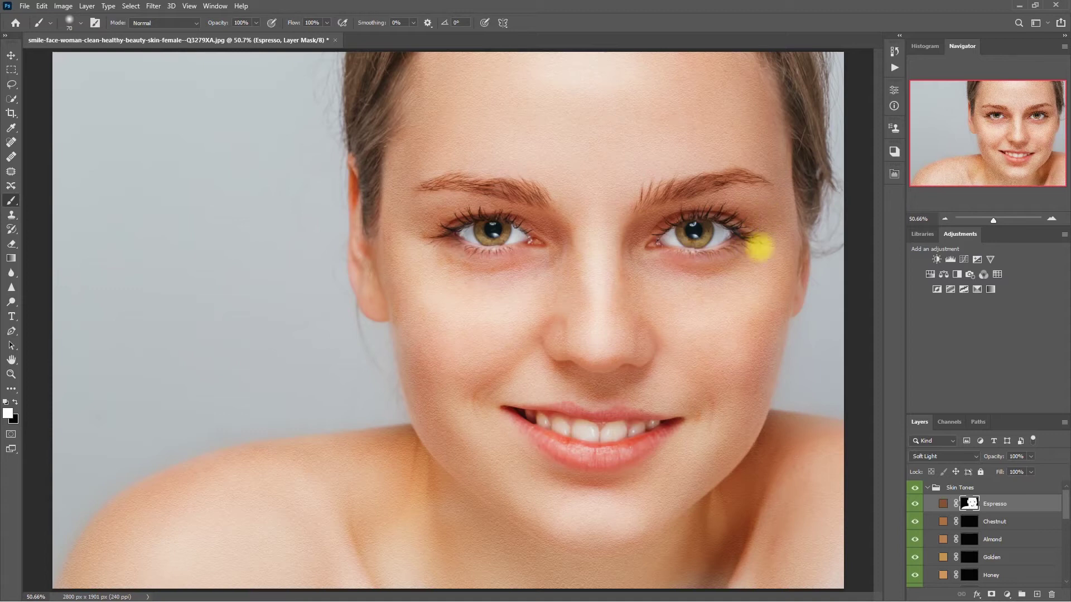
- Collapse the Skin Tones group and compare the face with the tone correction hidden and shown
{"action": "left_click", "coordinate": [993, 457]}
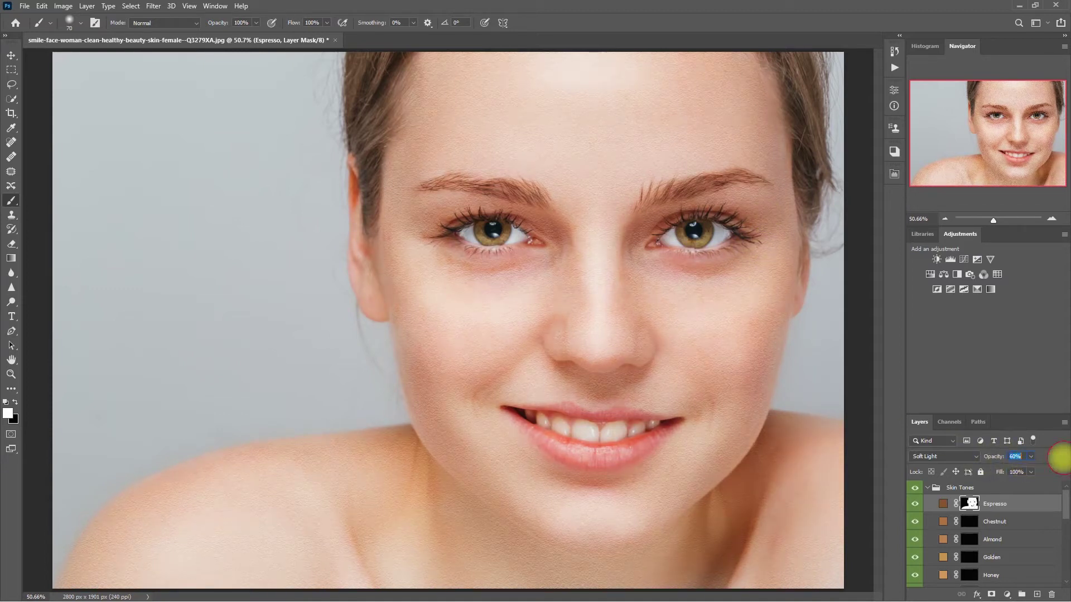
{"action": "left_click", "coordinate": [927, 488]}
{"action": "left_click", "coordinate": [914, 488]}
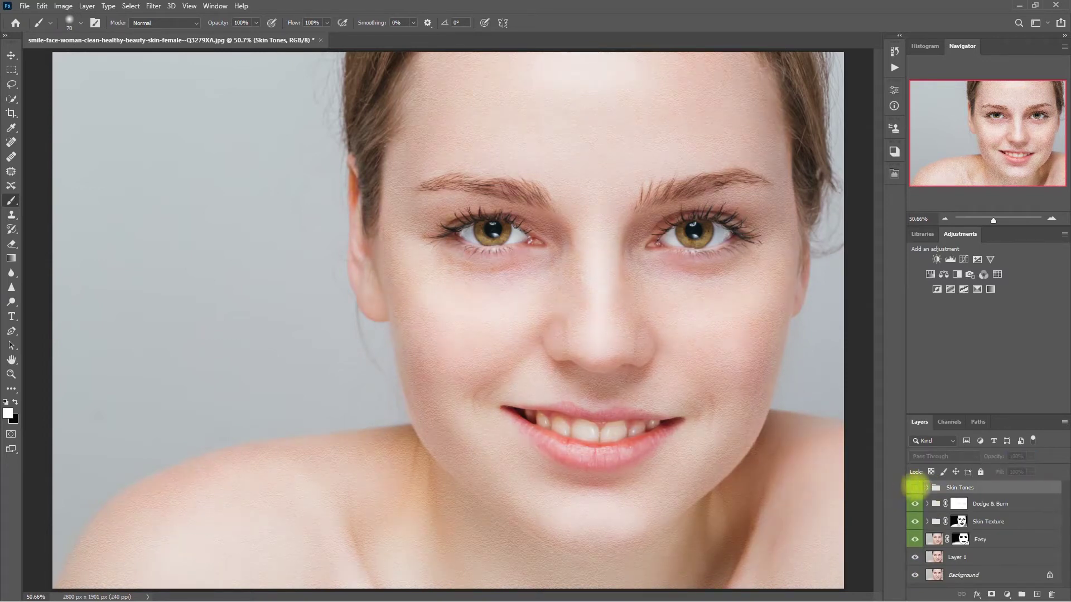
{"action": "left_click", "coordinate": [914, 487]}
{"action": "left_click", "coordinate": [915, 487]}
{"action": "left_click", "coordinate": [915, 487]}
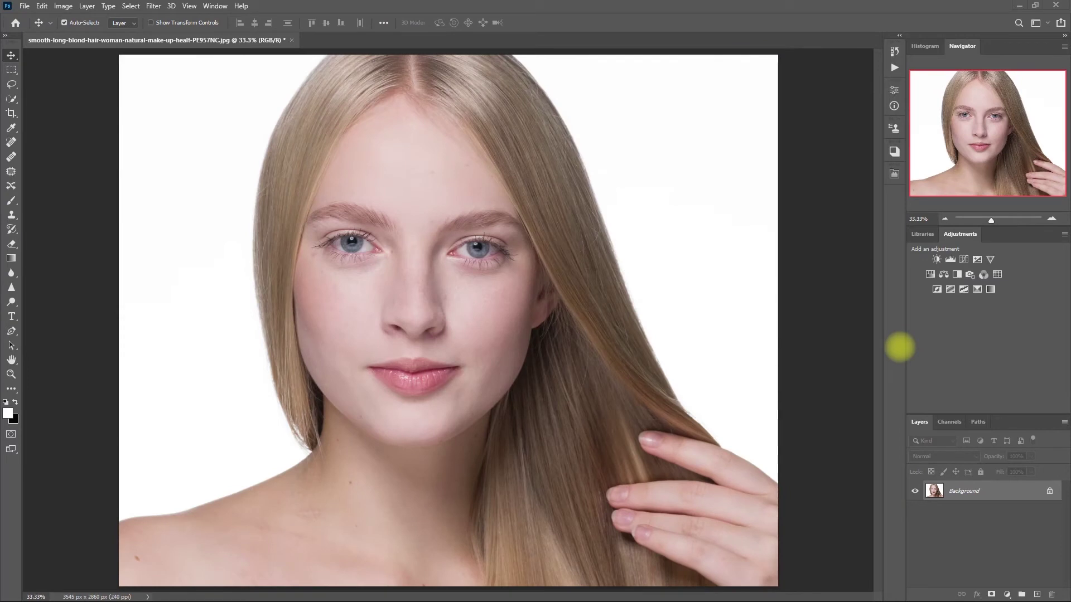
- Duplicate the blond portrait's background as Layer 1, shrink the Spot Healing Brush, and add Easy smoothing
{"action": "key", "text": "ctrl+j"}
{"action": "key", "text": "j"}
{"action": "key", "text": "bracketleft"}
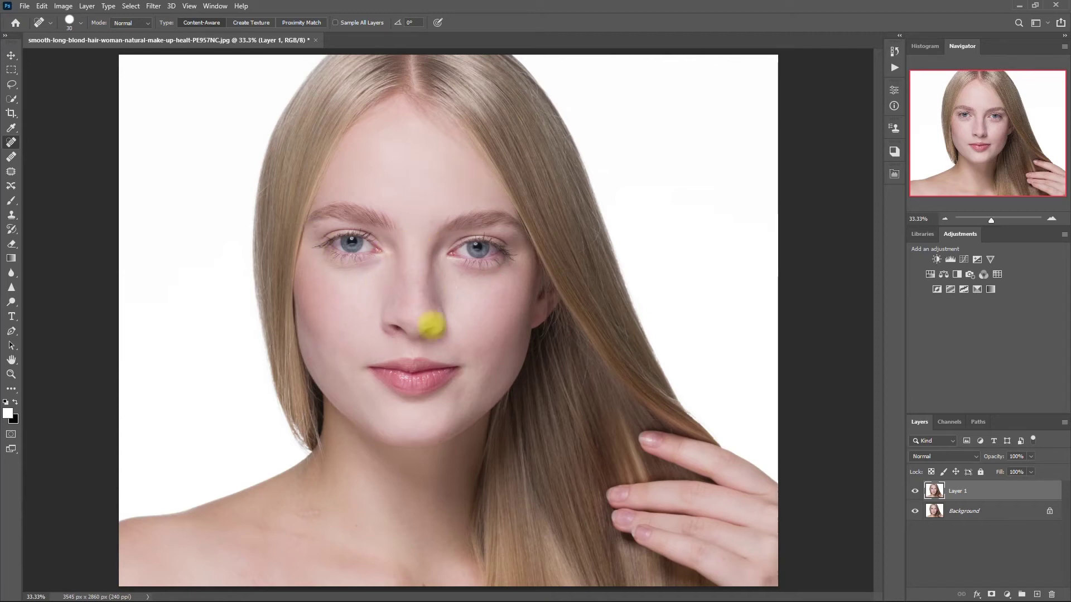
{"action": "left_click", "coordinate": [894, 174]}
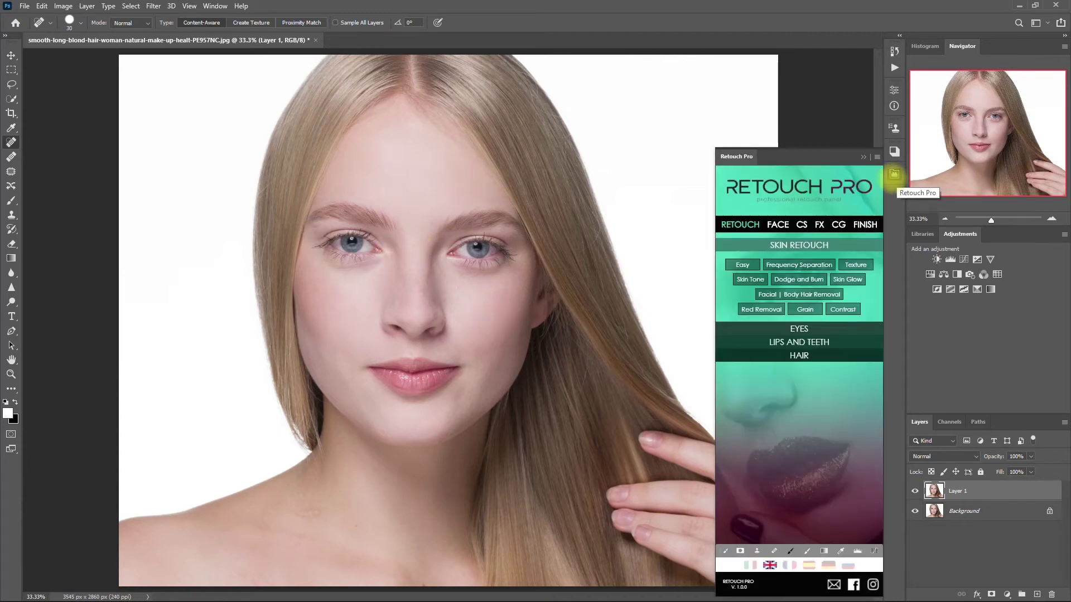
{"action": "left_click", "coordinate": [742, 264]}
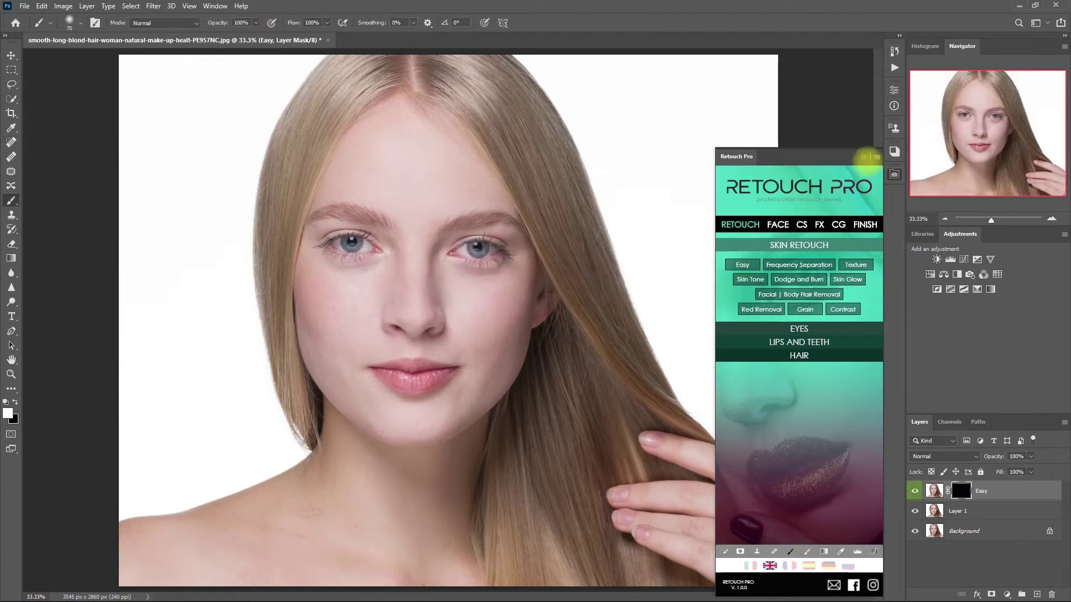
- Paint Easy smoothing over the face, restore both eyes and brows in black, and set opacity to 50%
{"action": "mouse_move", "coordinate": [506, 340]}
{"action": "left_mouse_down"}
{"action": "mouse_move", "coordinate": [322, 325]}
{"action": "mouse_move", "coordinate": [318, 256]}
{"action": "mouse_move", "coordinate": [475, 328]}
{"action": "mouse_move", "coordinate": [432, 229]}
{"action": "mouse_move", "coordinate": [340, 198]}
{"action": "mouse_move", "coordinate": [424, 348]}
{"action": "mouse_move", "coordinate": [457, 378]}
{"action": "mouse_move", "coordinate": [249, 552]}
{"action": "mouse_move", "coordinate": [202, 526]}
{"action": "mouse_move", "coordinate": [424, 575]}
{"action": "mouse_move", "coordinate": [347, 465]}
{"action": "mouse_move", "coordinate": [432, 507]}
{"action": "mouse_move", "coordinate": [476, 433]}
{"action": "left_mouse_up"}
{"action": "key", "text": "bracketleft"}
{"action": "key", "text": "bracketleft"}
{"action": "key", "text": "bracketleft"}
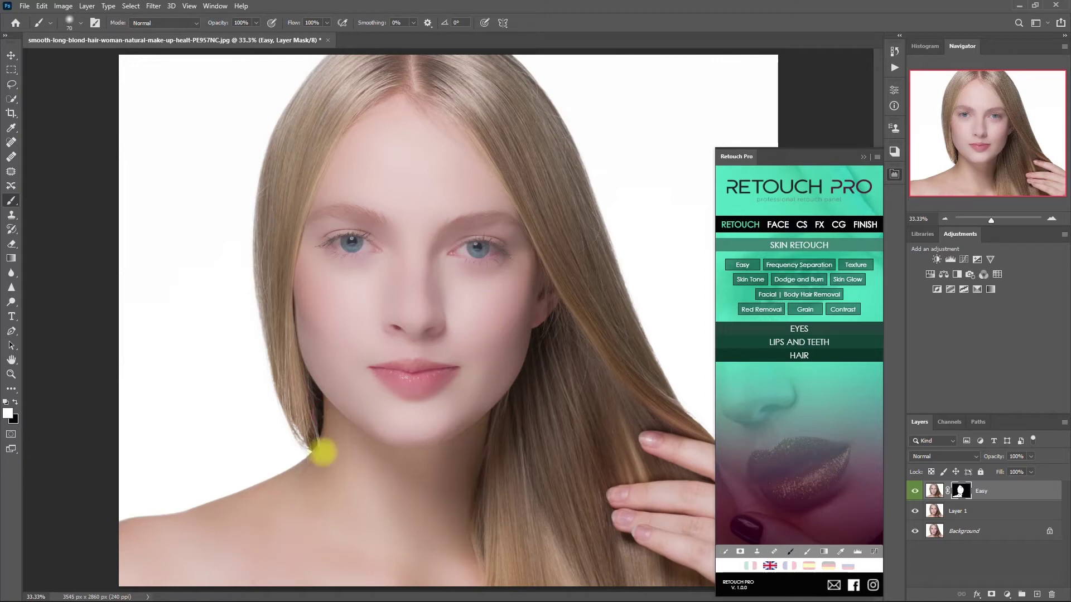
{"action": "key", "text": "x"}
{"action": "key", "text": "bracketleft"}
{"action": "key", "text": "bracketleft"}
{"action": "key", "text": "bracketleft"}
{"action": "mouse_move", "coordinate": [344, 211]}
{"action": "left_mouse_down"}
{"action": "mouse_move", "coordinate": [450, 227]}
{"action": "mouse_move", "coordinate": [454, 251]}
{"action": "mouse_move", "coordinate": [476, 250]}
{"action": "left_mouse_up"}
{"action": "mouse_move", "coordinate": [357, 241]}
{"action": "left_mouse_down"}
{"action": "mouse_move", "coordinate": [335, 240]}
{"action": "mouse_move", "coordinate": [371, 244]}
{"action": "left_mouse_up"}
{"action": "mouse_move", "coordinate": [406, 377]}
{"action": "left_mouse_down"}
{"action": "mouse_move", "coordinate": [380, 373]}
{"action": "mouse_move", "coordinate": [403, 366]}
{"action": "mouse_move", "coordinate": [386, 381]}
{"action": "mouse_move", "coordinate": [429, 383]}
{"action": "mouse_move", "coordinate": [455, 371]}
{"action": "mouse_move", "coordinate": [386, 367]}
{"action": "left_mouse_up"}
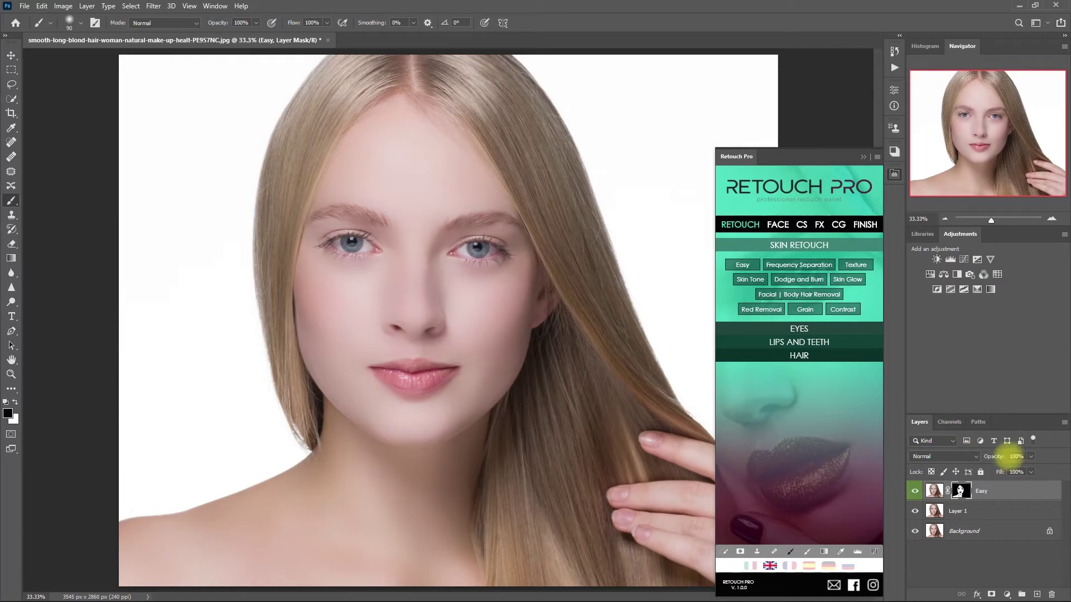
{"action": "left_click", "coordinate": [993, 458]}
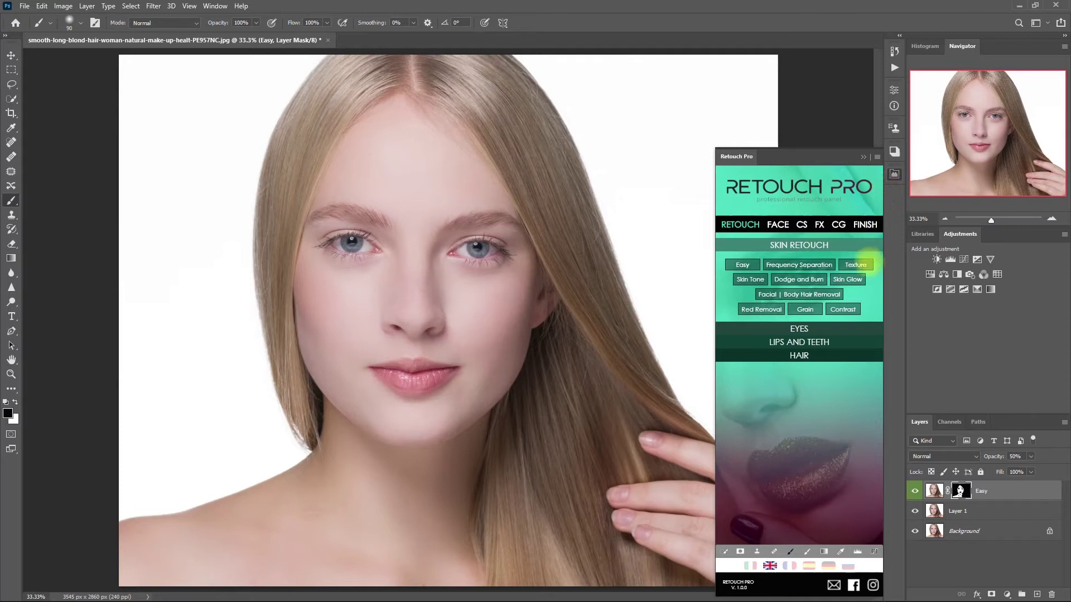
- Add a Skin Texture layer, copy the Easy mask onto it, and set its opacity to 20%
{"action": "left_click", "coordinate": [866, 263]}
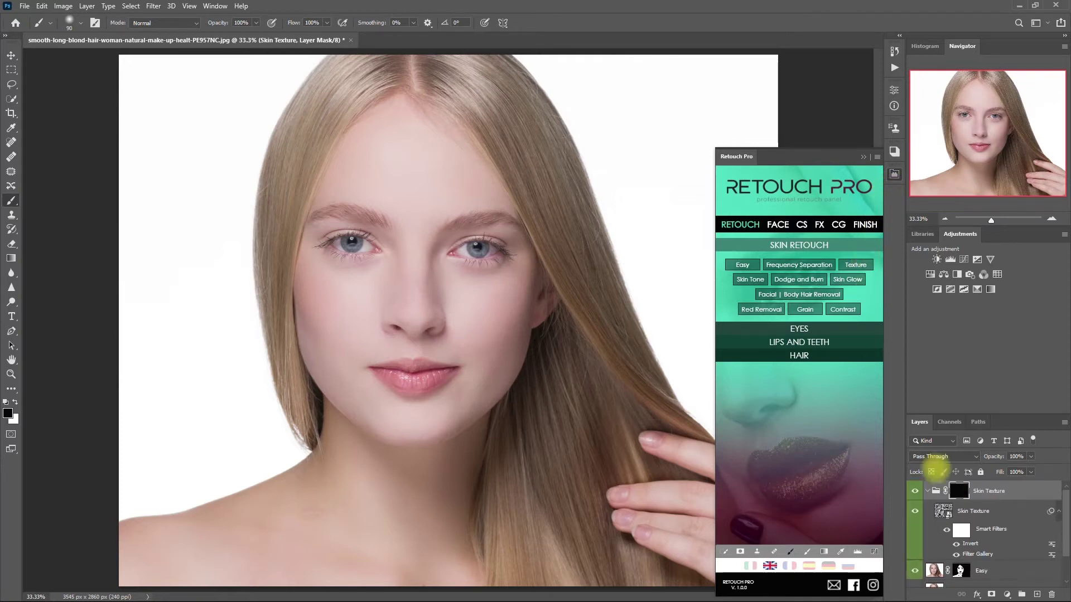
{"action": "left_click", "coordinate": [927, 491]}
{"action": "left_click", "coordinate": [961, 511]}
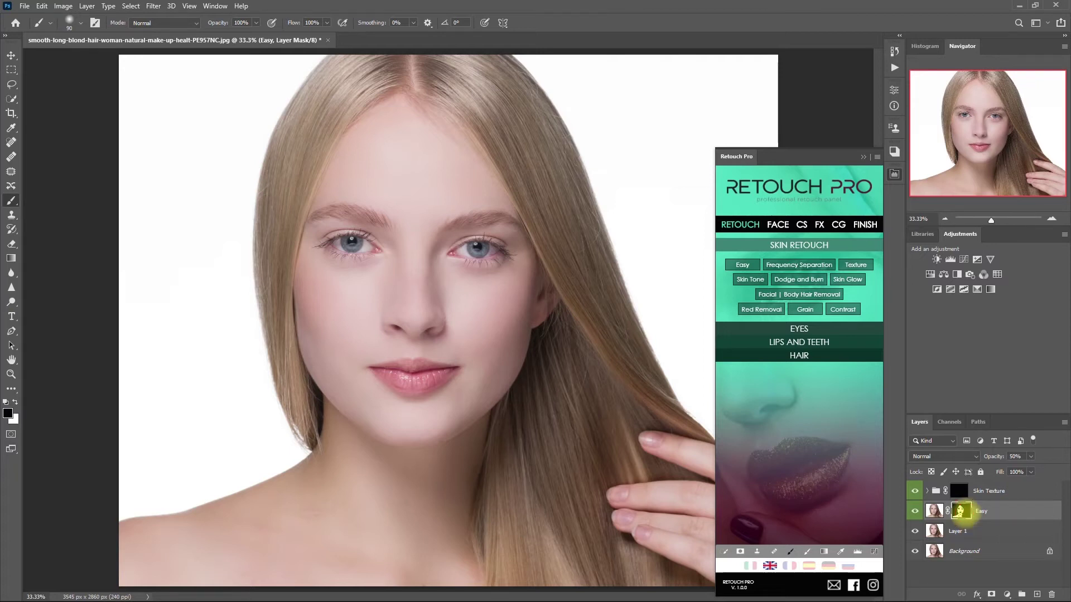
{"action": "left_click_drag", "start_coordinate": [960, 510], "coordinate": [958, 492]}
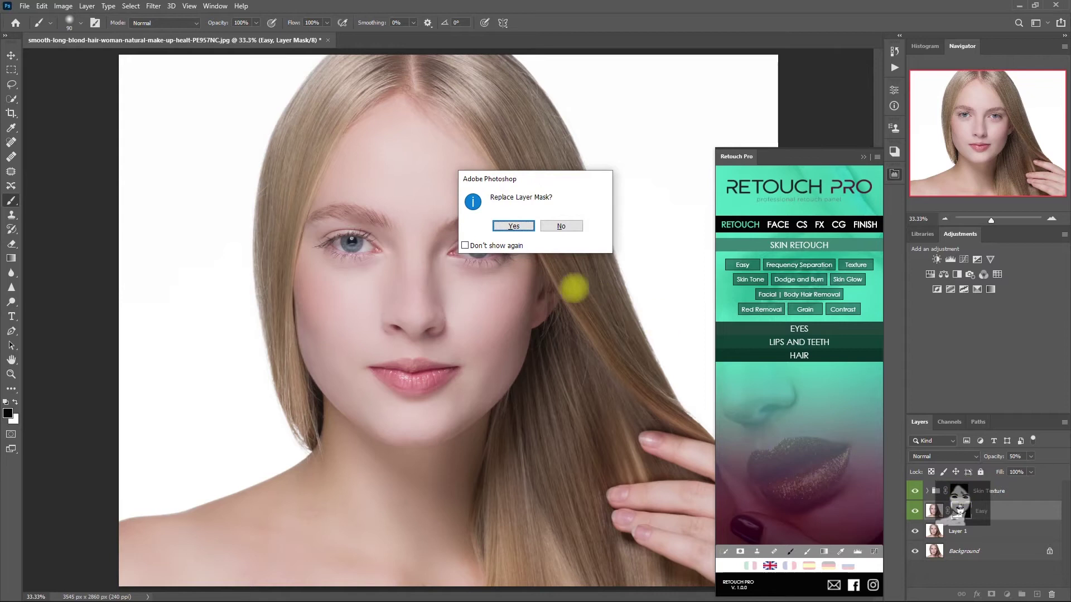
{"action": "left_click", "coordinate": [514, 226]}
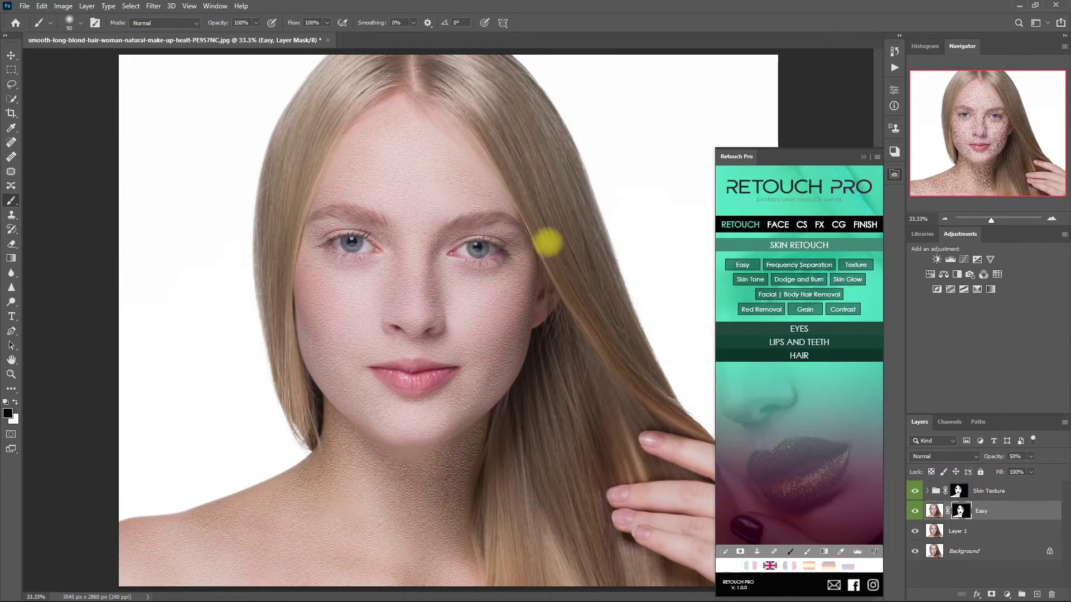
{"action": "left_click", "coordinate": [958, 491]}
{"action": "left_click", "coordinate": [994, 456]}
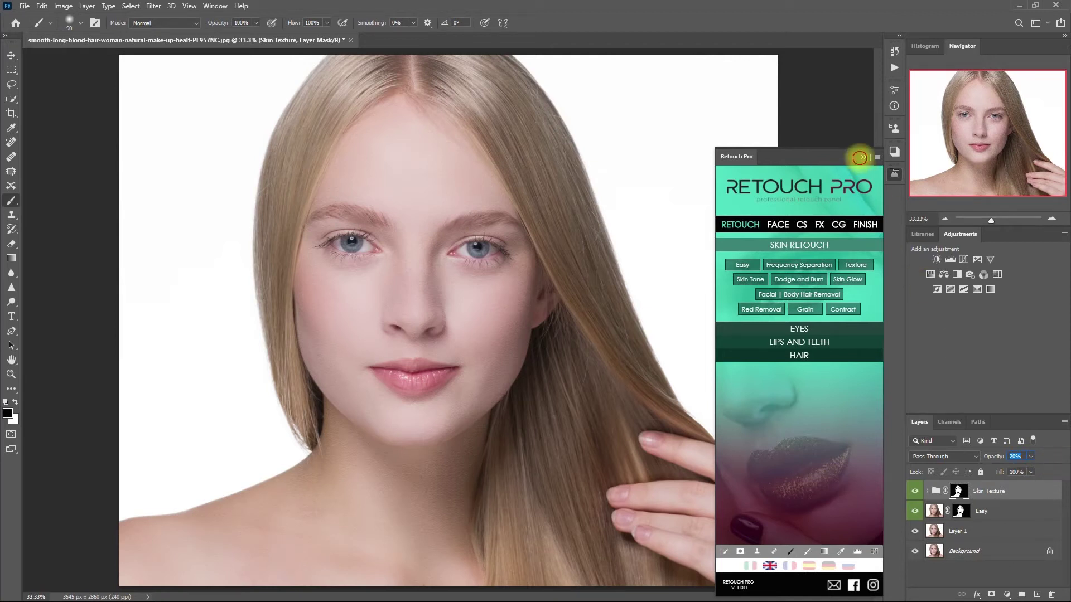
{"action": "left_click", "coordinate": [862, 156]}
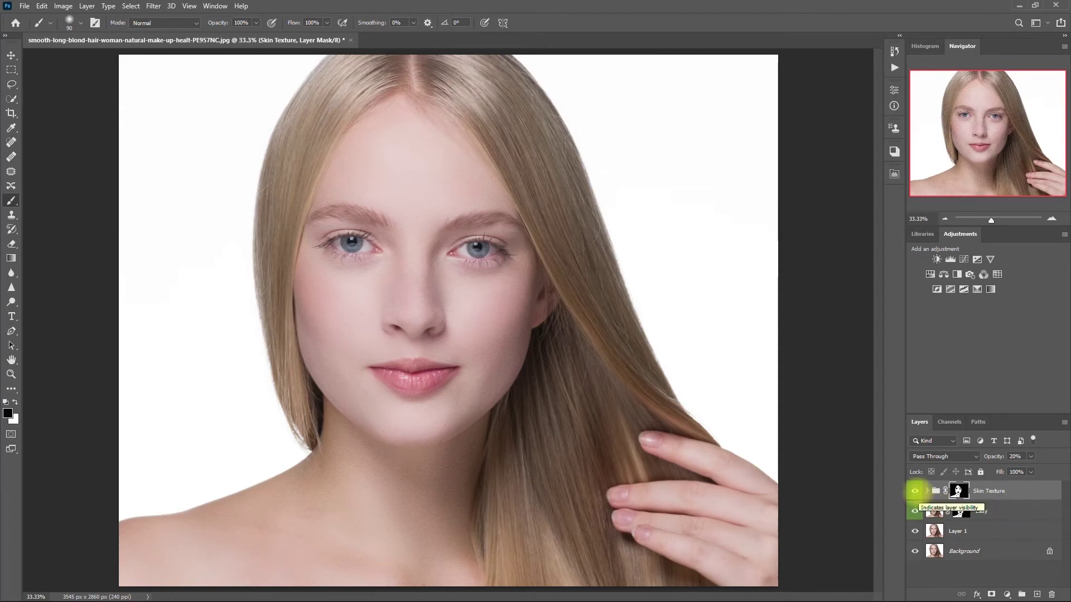
- Group Easy and Skin Texture as Group 1 and compare it on and off, zoomed into the face
{"action": "key", "text": "ctrl+z"}
{"action": "key", "text": "ctrl+z"}
{"action": "left_click", "coordinate": [916, 490]}
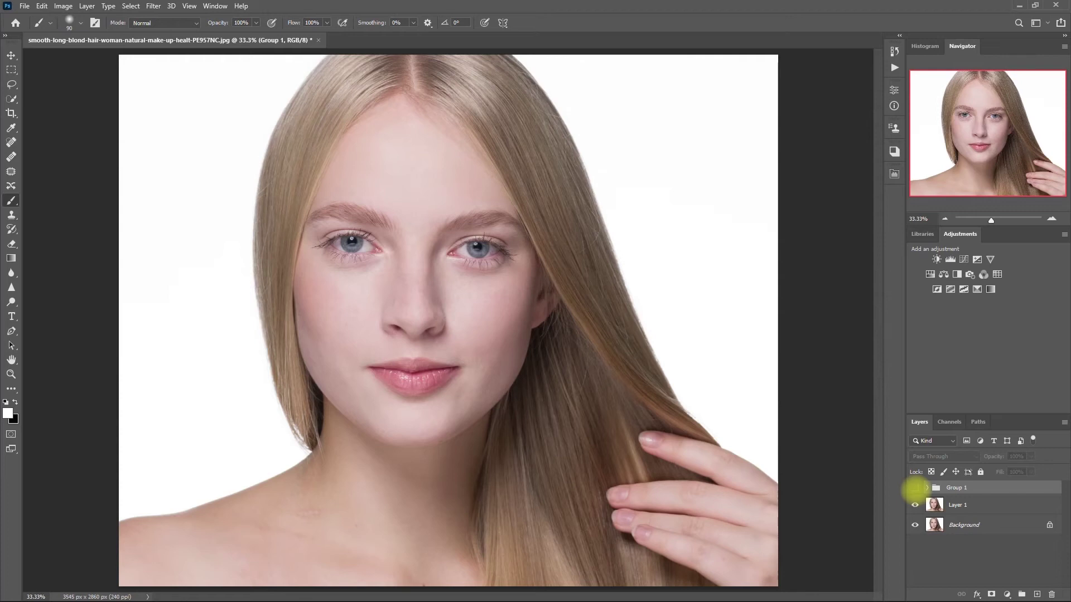
{"action": "left_click", "coordinate": [915, 489]}
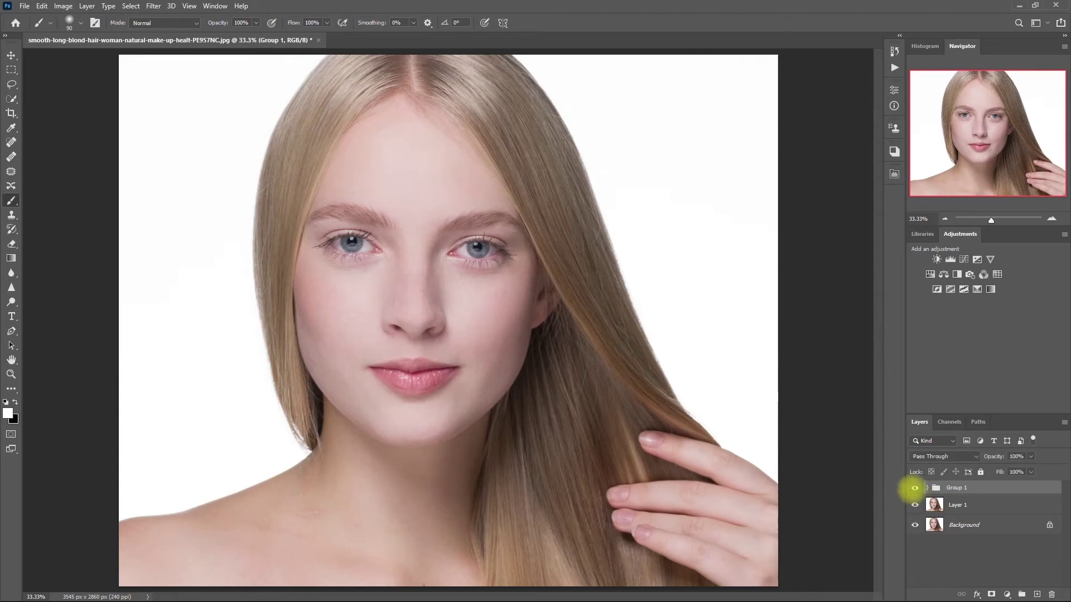
{"action": "scroll", "coordinate": [603, 347], "scroll_direction": "up", "scroll_amount": 3}
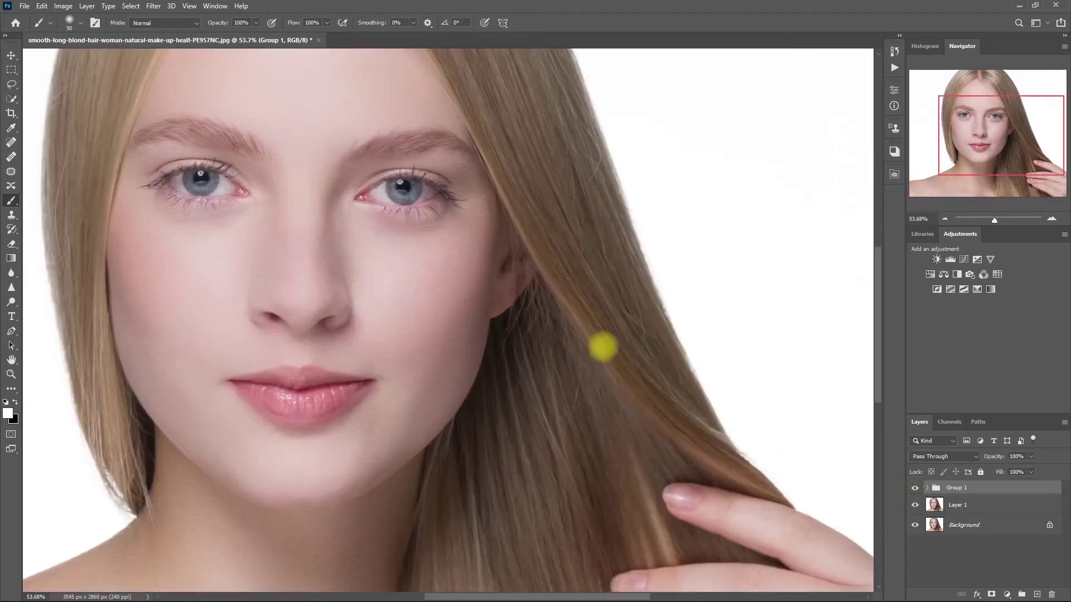
{"action": "left_click_drag", "start_coordinate": [603, 347], "coordinate": [679, 416]}
{"action": "left_click", "coordinate": [916, 488]}
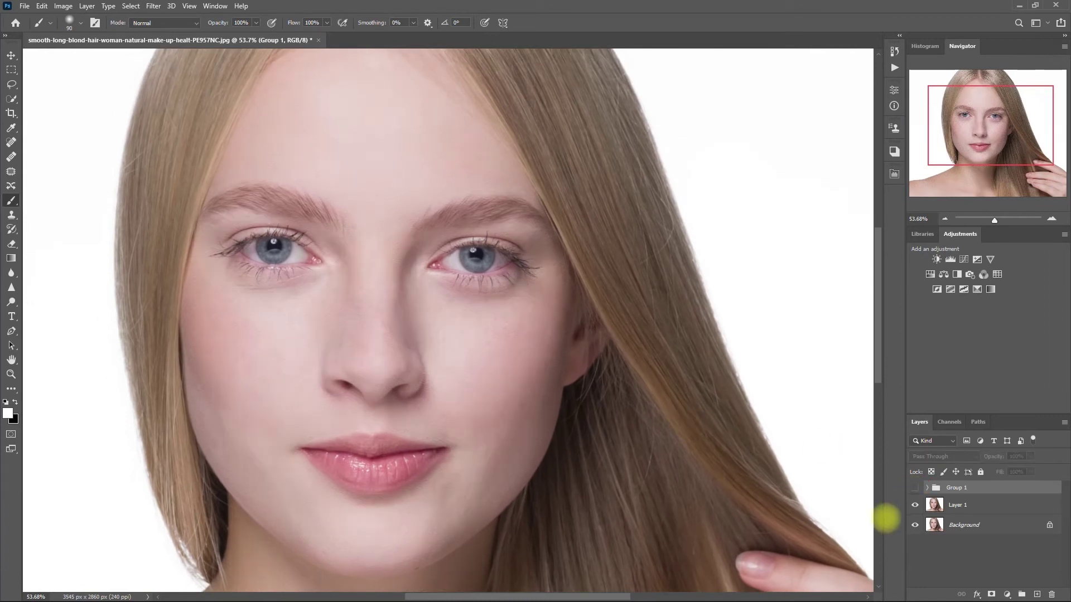
{"action": "left_click", "coordinate": [915, 488]}
{"action": "key", "text": "ctrl+0"}
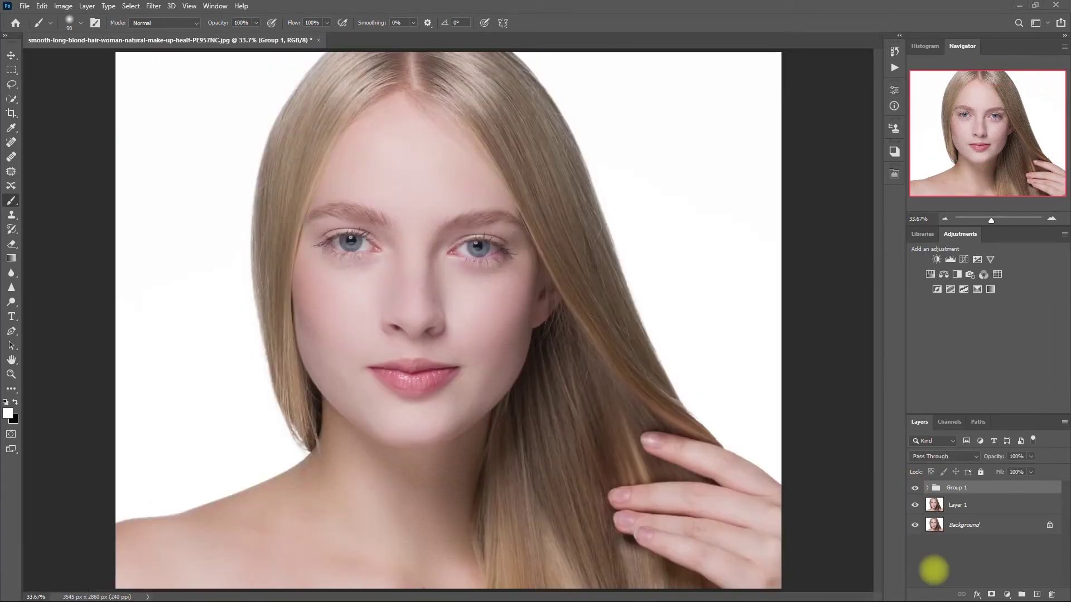
{"action": "left_click", "coordinate": [893, 174]}
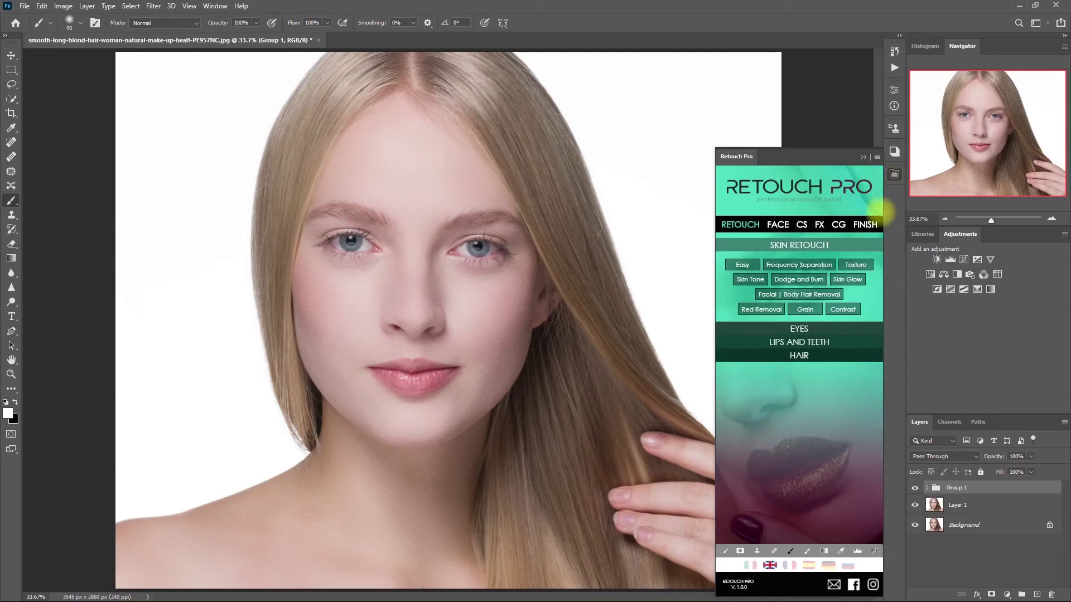
- Add a Retouch Pro Dodge & Burn group and select its Dodge layer mask
{"action": "left_click", "coordinate": [815, 280]}
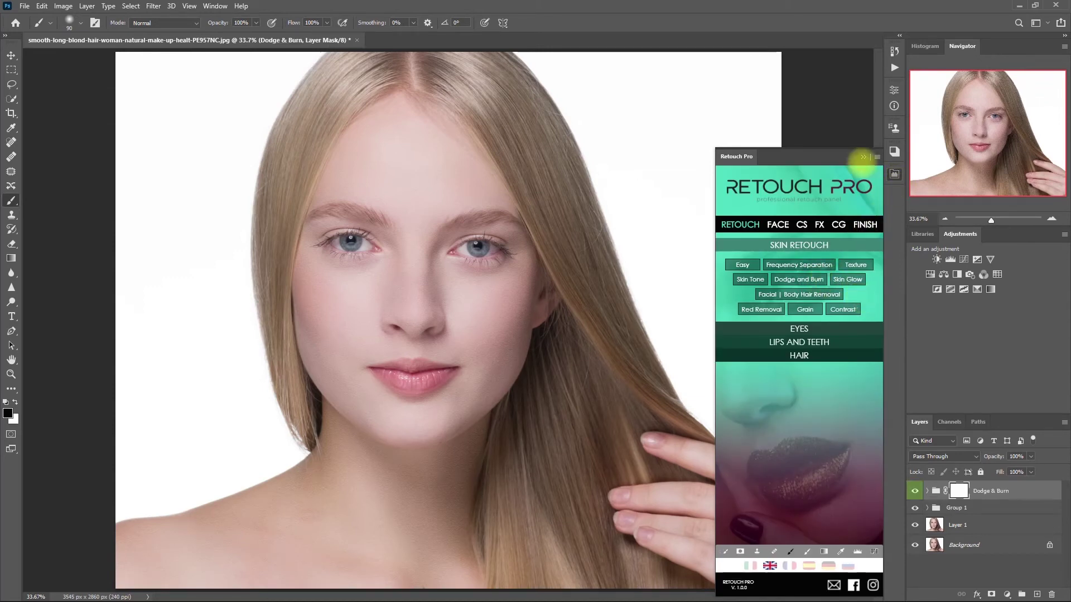
{"action": "left_click", "coordinate": [862, 156]}
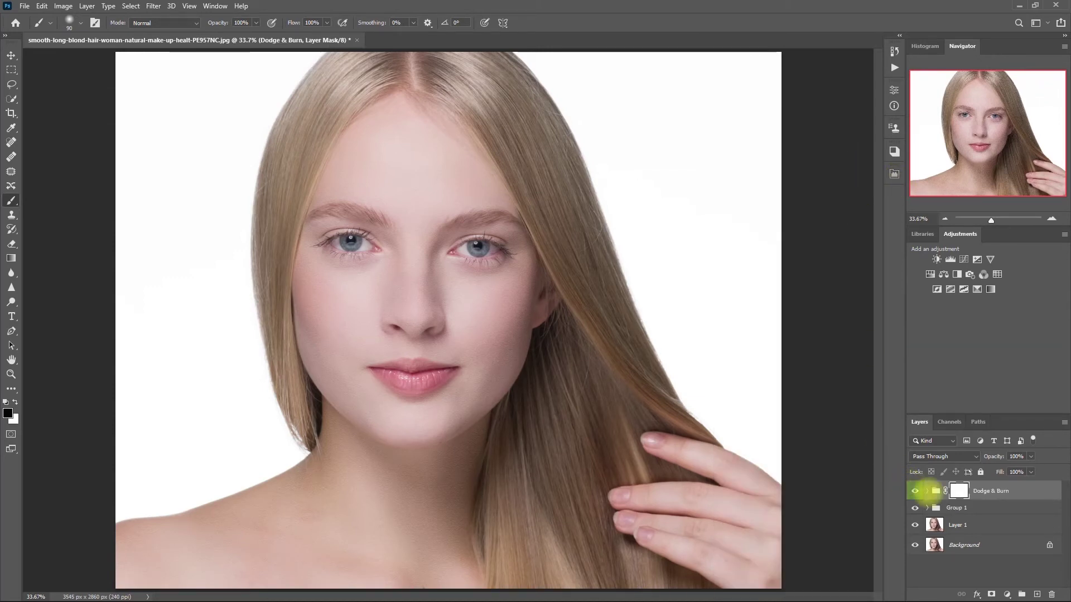
{"action": "left_click", "coordinate": [927, 492]}
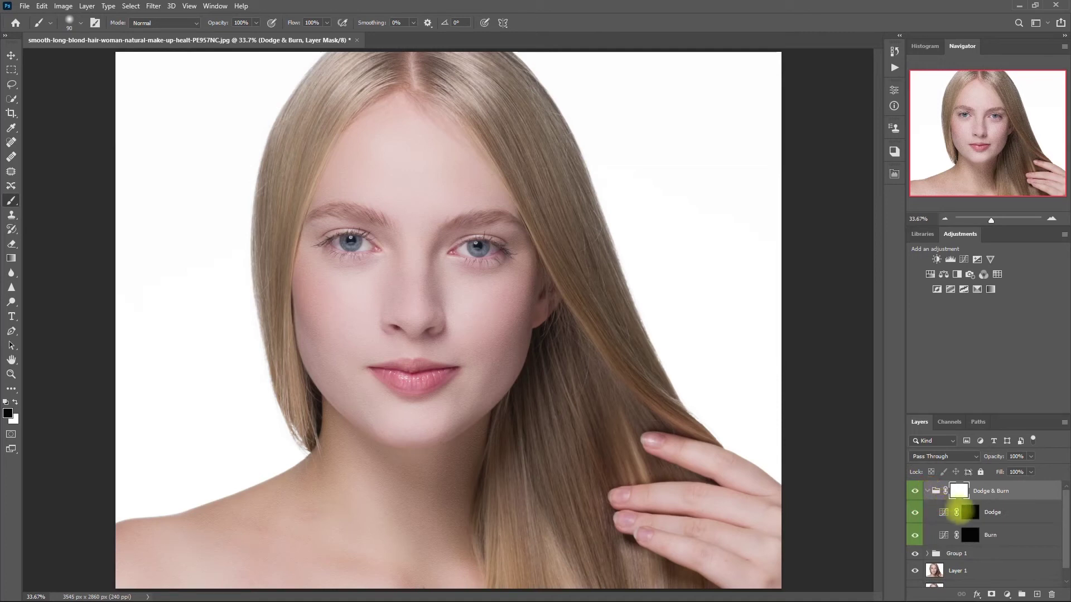
{"action": "left_click", "coordinate": [960, 512]}
- Brighten both cheeks on the Dodge mask with a larger brush at 10% flow, then compare
{"action": "left_click", "coordinate": [313, 23]}
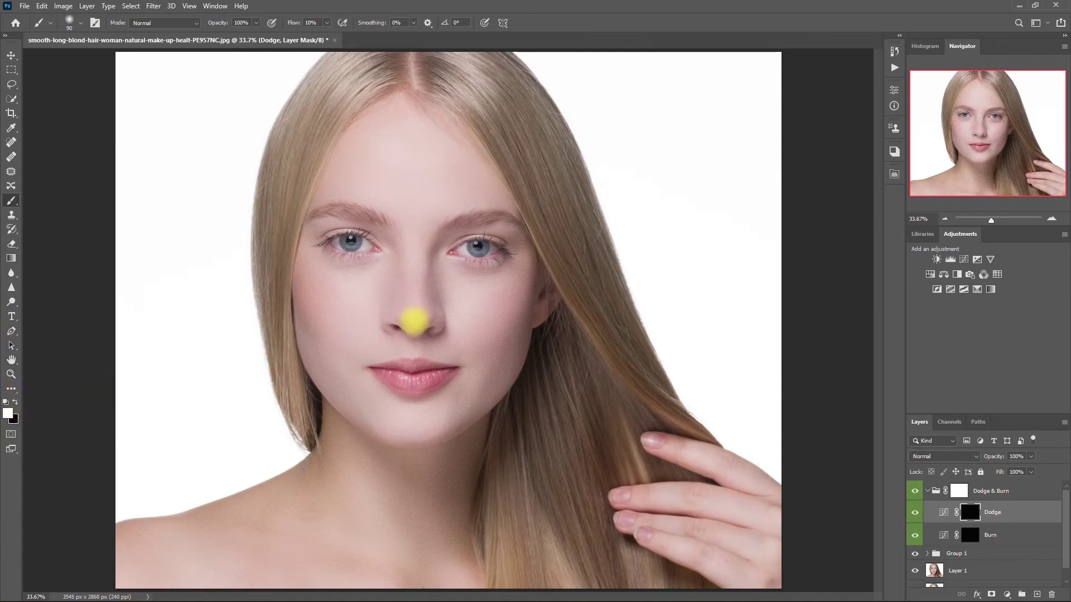
{"action": "key", "text": "bracketright"}
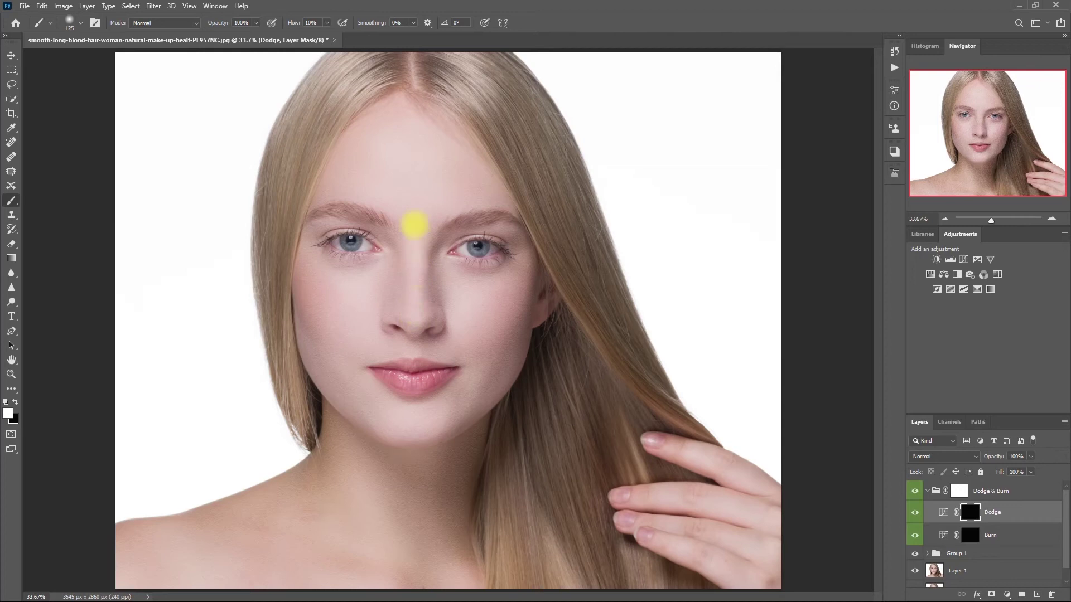
{"action": "mouse_move", "coordinate": [468, 308]}
{"action": "left_mouse_down"}
{"action": "mouse_move", "coordinate": [508, 295]}
{"action": "mouse_move", "coordinate": [490, 326]}
{"action": "left_mouse_up"}
{"action": "left_click_drag", "start_coordinate": [310, 287], "coordinate": [347, 308]}
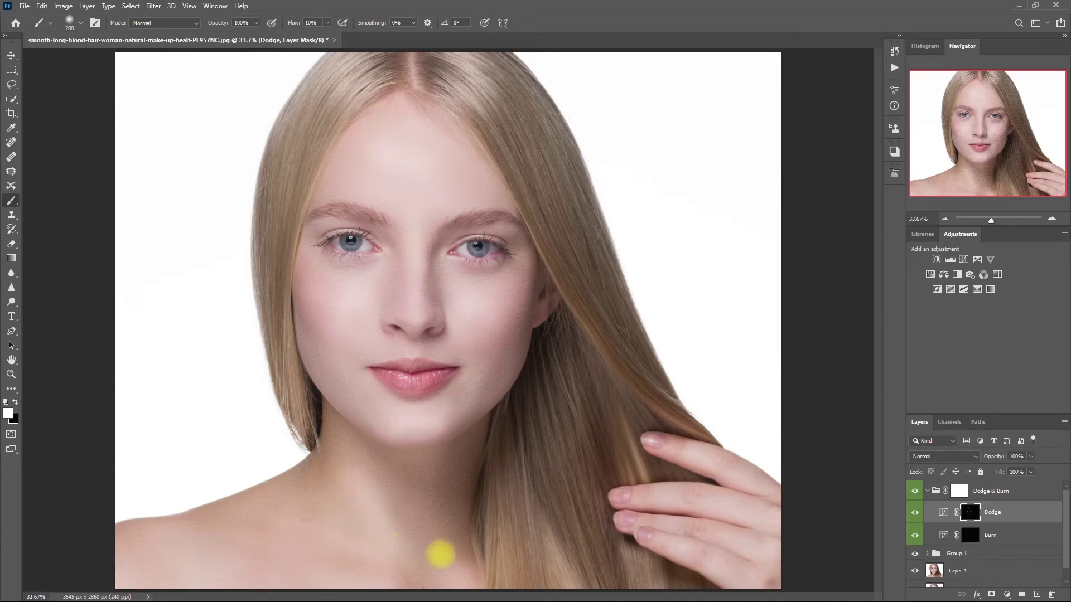
{"action": "left_click", "coordinate": [915, 512]}
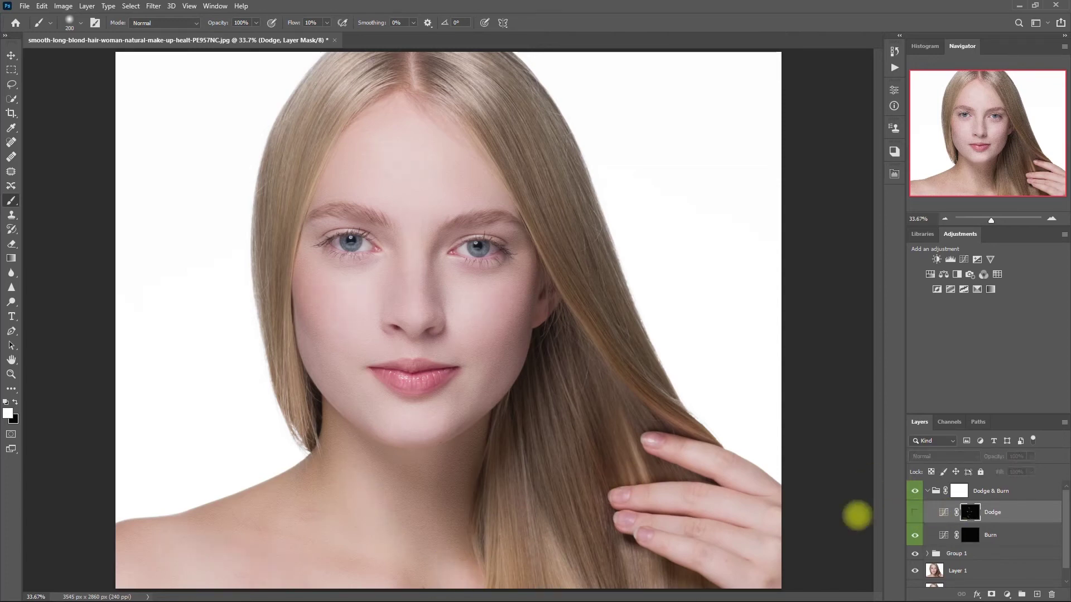
- Paint shadows on the Burn layer mask with a resized soft brush and compare it on and off
{"action": "left_click", "coordinate": [970, 535]}
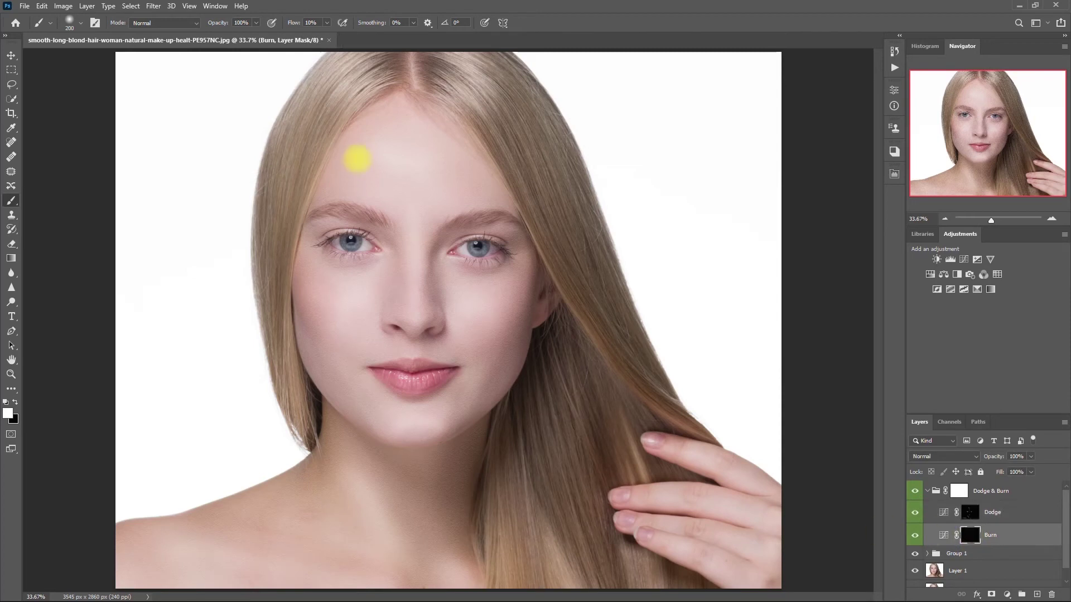
{"action": "key", "text": "bracketleft"}
{"action": "key", "text": "bracketleft"}
{"action": "key", "text": "bracketleft"}
{"action": "key", "text": "bracketleft"}
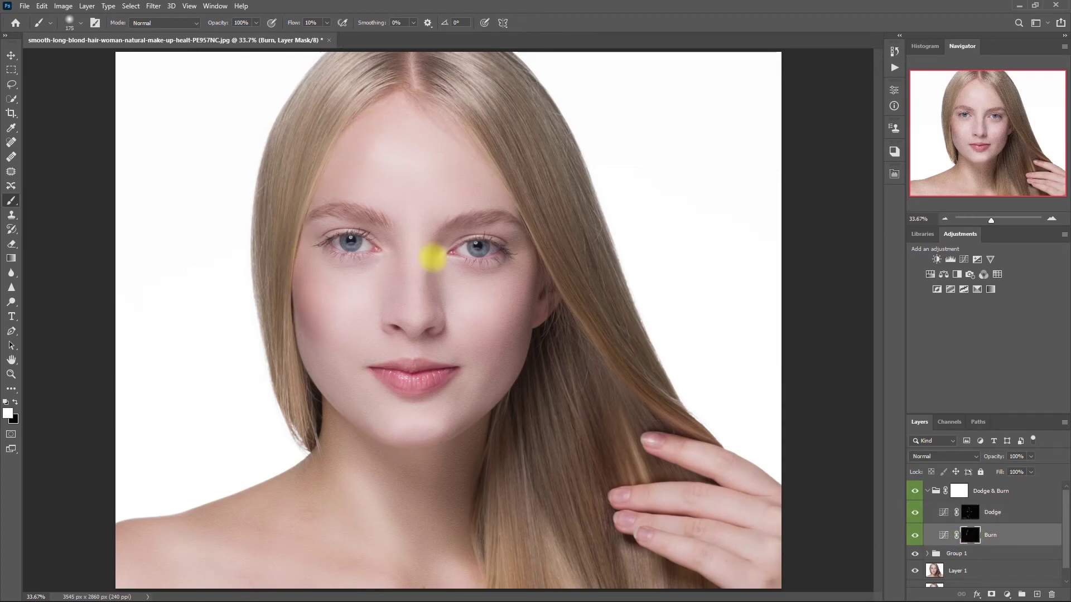
{"action": "key", "text": "bracketright"}
{"action": "key", "text": "bracketright"}
{"action": "key", "text": "bracketright"}
{"action": "key", "text": "bracketright"}
{"action": "key", "text": "bracketright"}
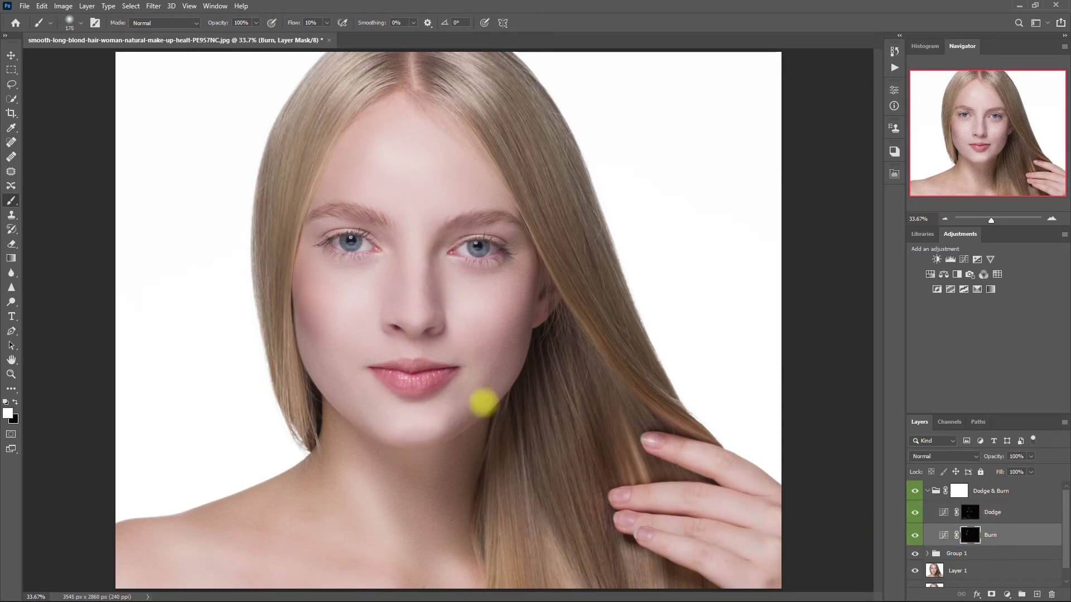
{"action": "key", "text": "bracketleft"}
{"action": "key", "text": "bracketleft"}
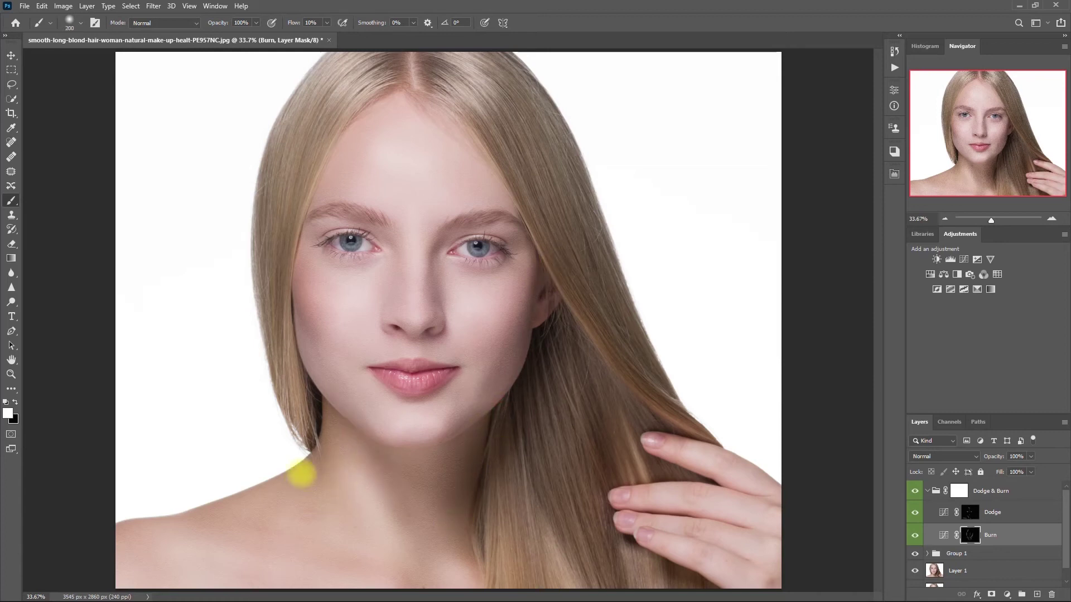
{"action": "key", "text": "bracketleft"}
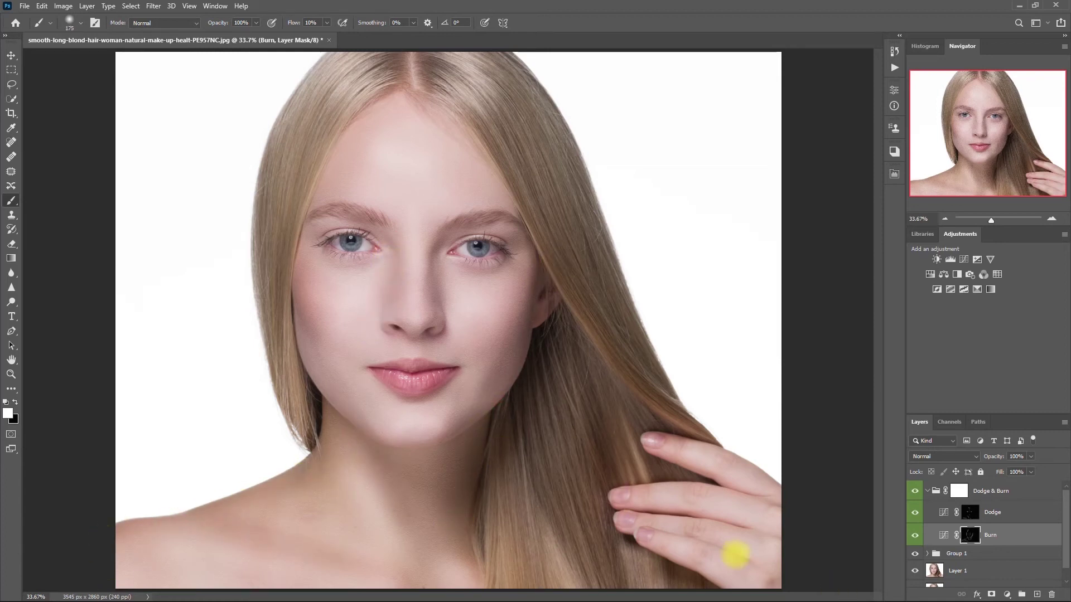
{"action": "left_click", "coordinate": [914, 536]}
{"action": "left_click", "coordinate": [915, 535]}
- Collapse the Dodge & Burn group and compare the Burn layer and group on and off
{"action": "left_click", "coordinate": [915, 535]}
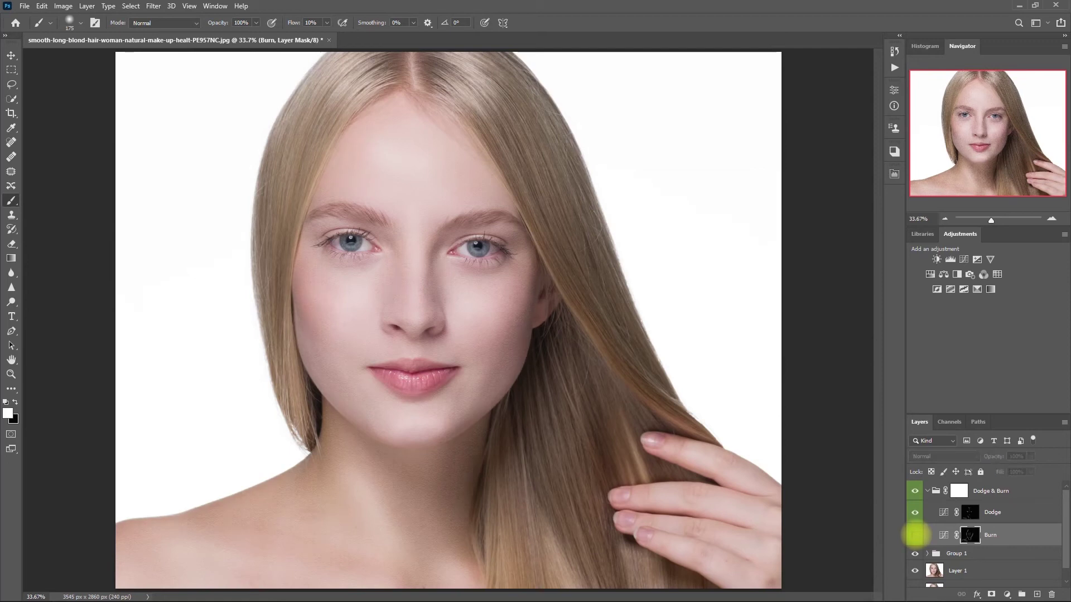
{"action": "left_click", "coordinate": [915, 535]}
{"action": "left_click", "coordinate": [928, 491]}
{"action": "left_click", "coordinate": [914, 490]}
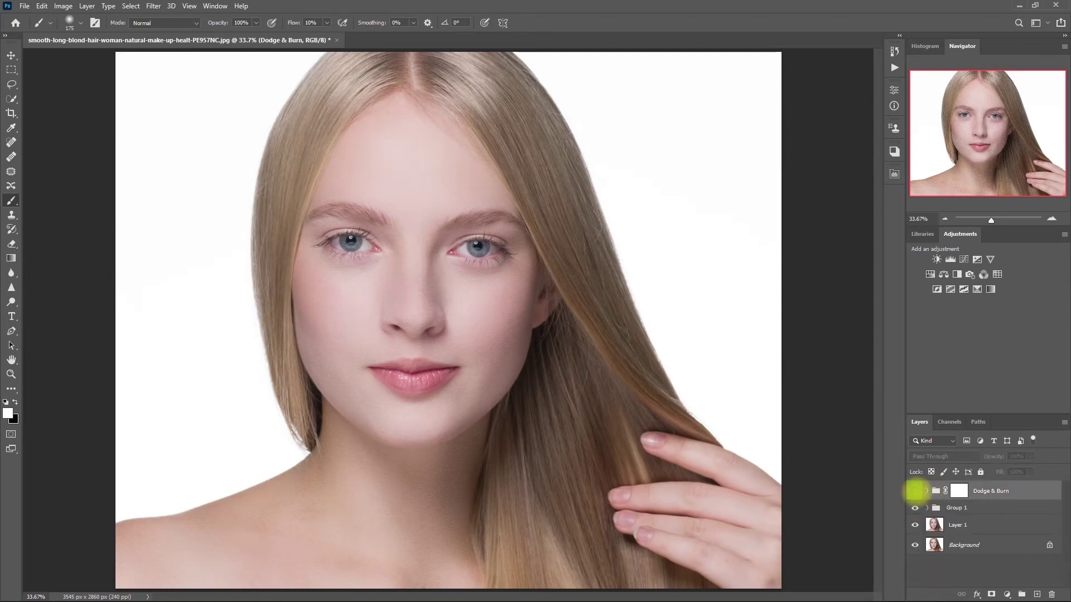
{"action": "left_click", "coordinate": [915, 491]}
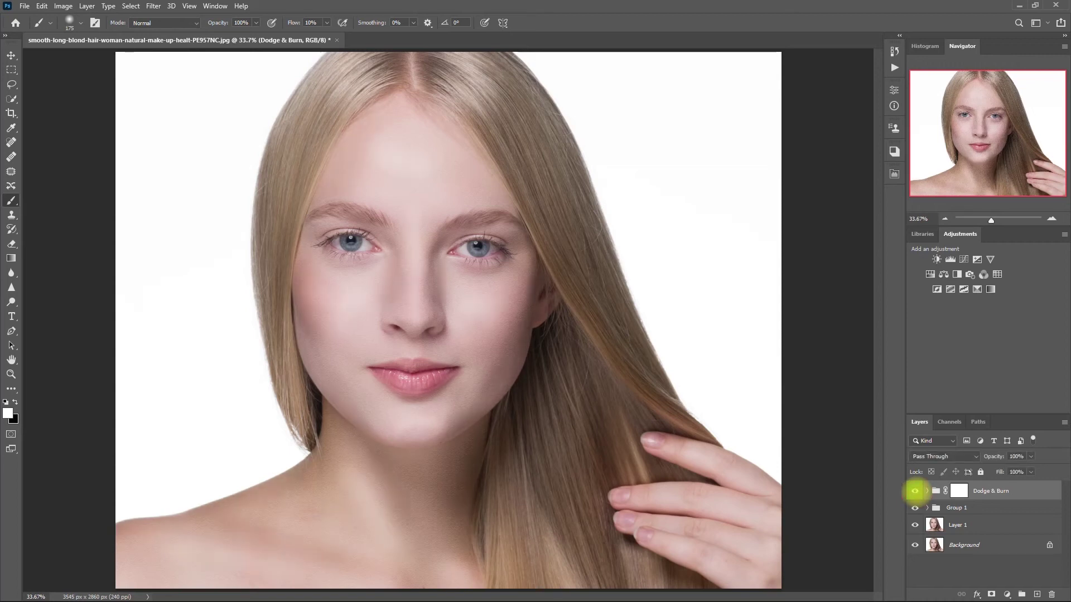
{"action": "left_click", "coordinate": [915, 490]}
{"action": "left_click", "coordinate": [914, 490]}
- Set the Dodge & Burn group's opacity to 80% and compare against the original
{"action": "scroll", "coordinate": [639, 317], "scroll_direction": "up", "scroll_amount": 2}
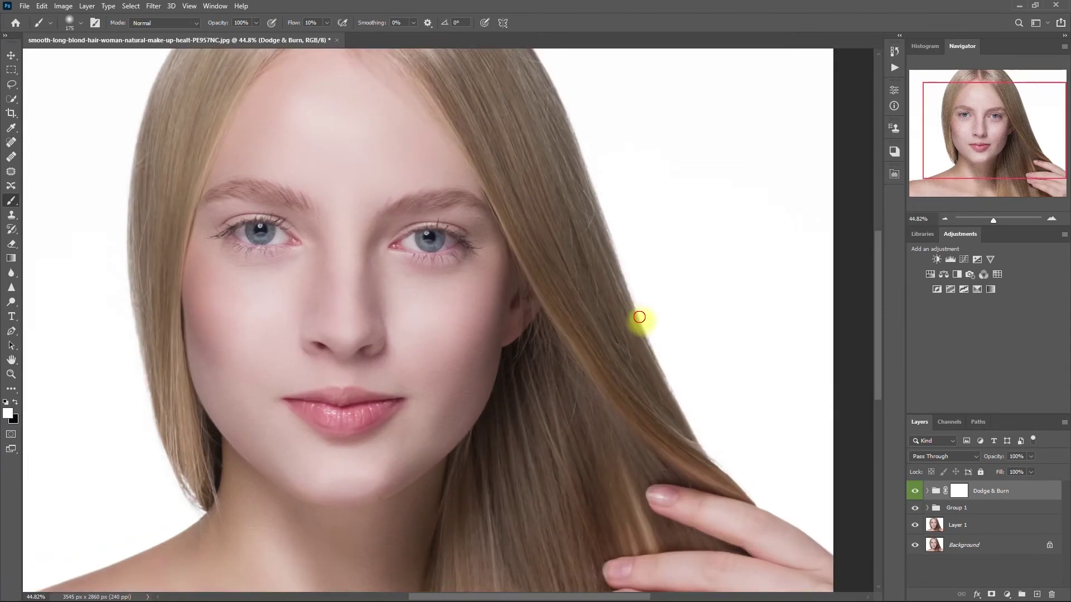
{"action": "left_click", "coordinate": [914, 491]}
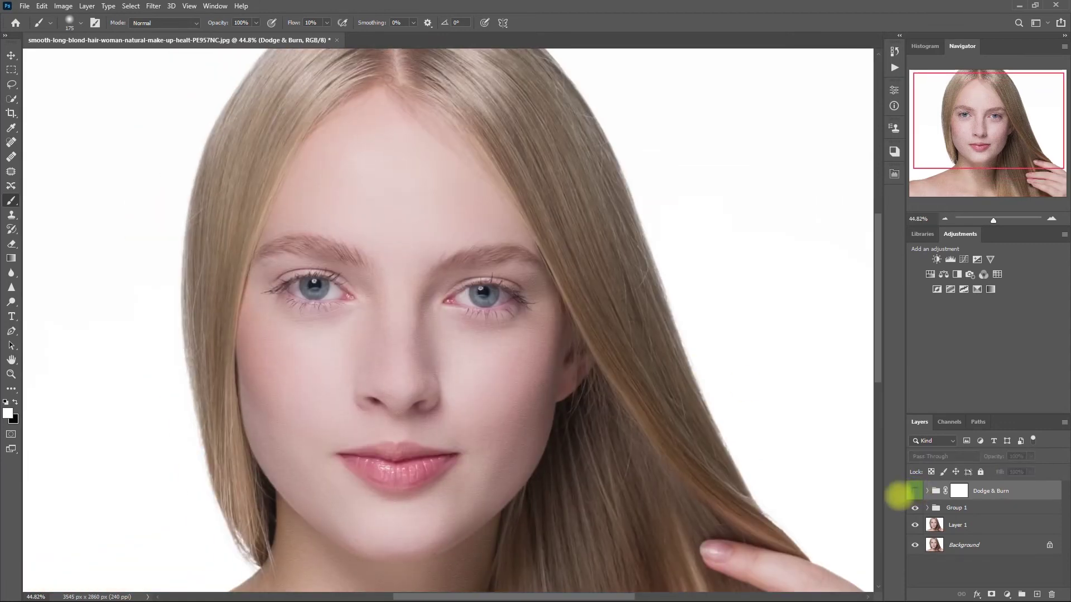
{"action": "left_click", "coordinate": [915, 491]}
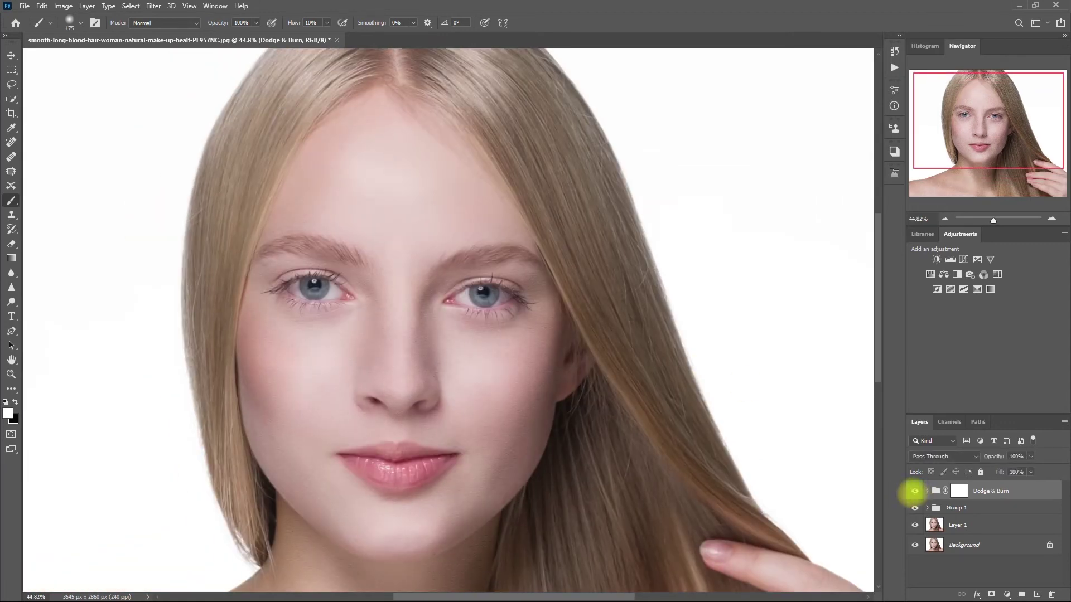
{"action": "left_click", "coordinate": [986, 455]}
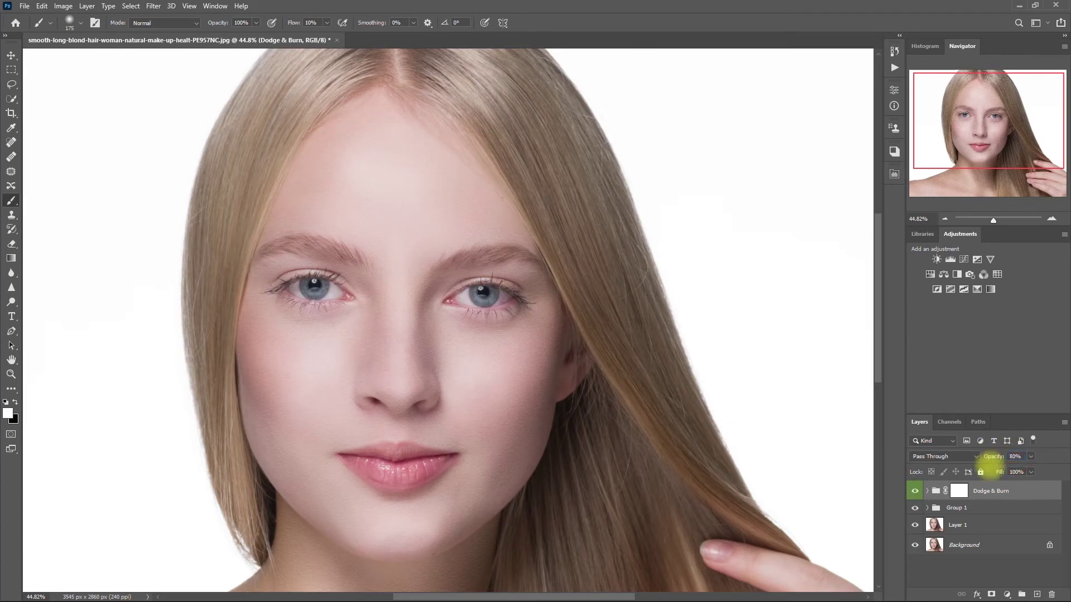
{"action": "left_click", "coordinate": [915, 491]}
{"action": "left_click", "coordinate": [915, 491]}
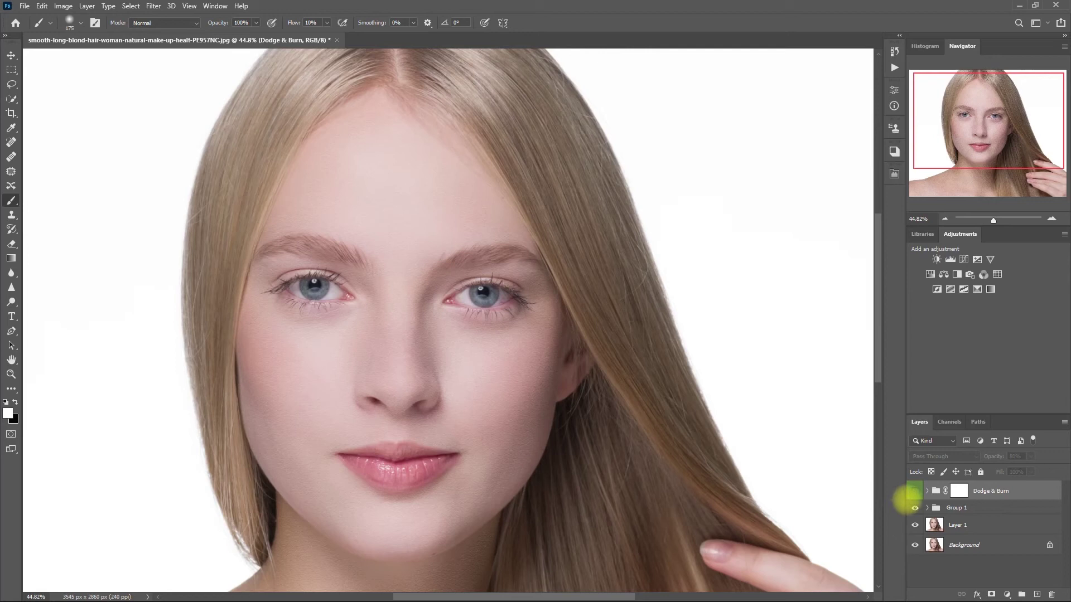
{"action": "left_click", "coordinate": [958, 491]}
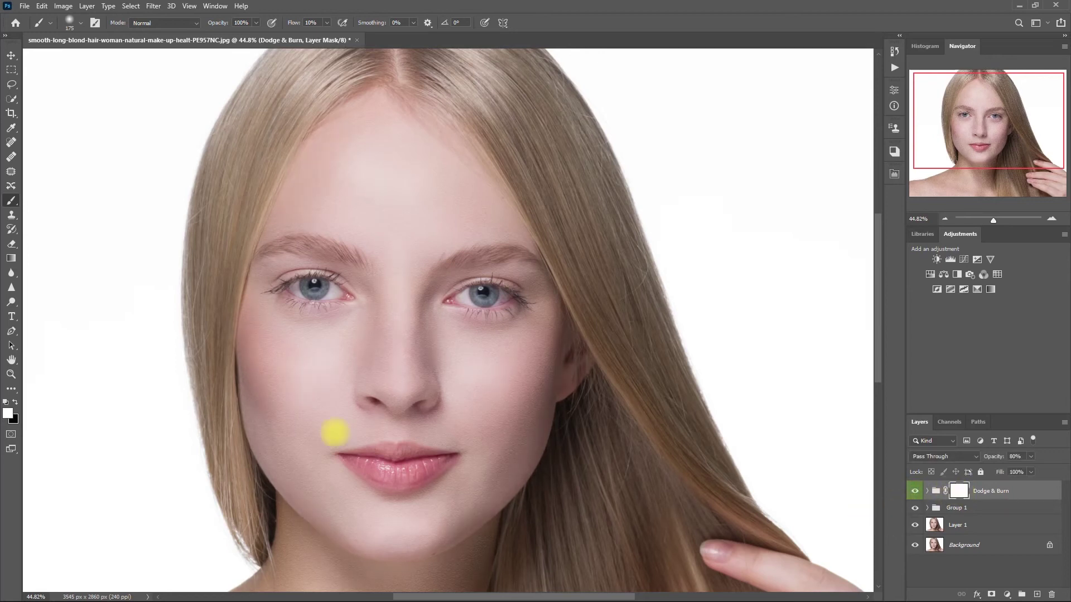
{"action": "left_click", "coordinate": [15, 402]}
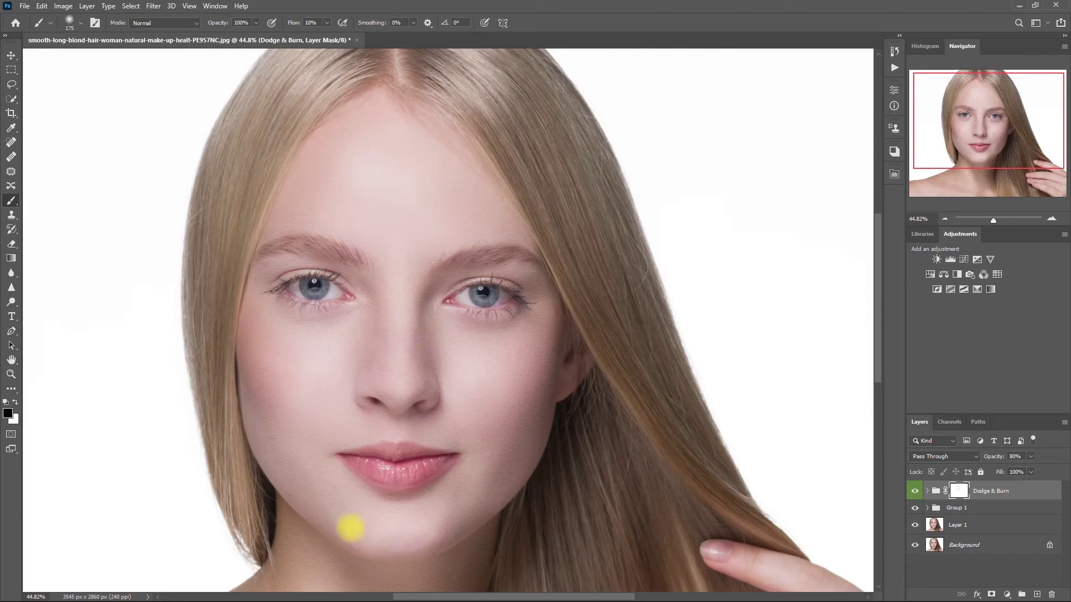
{"action": "left_click", "coordinate": [915, 491]}
{"action": "left_click", "coordinate": [914, 491]}
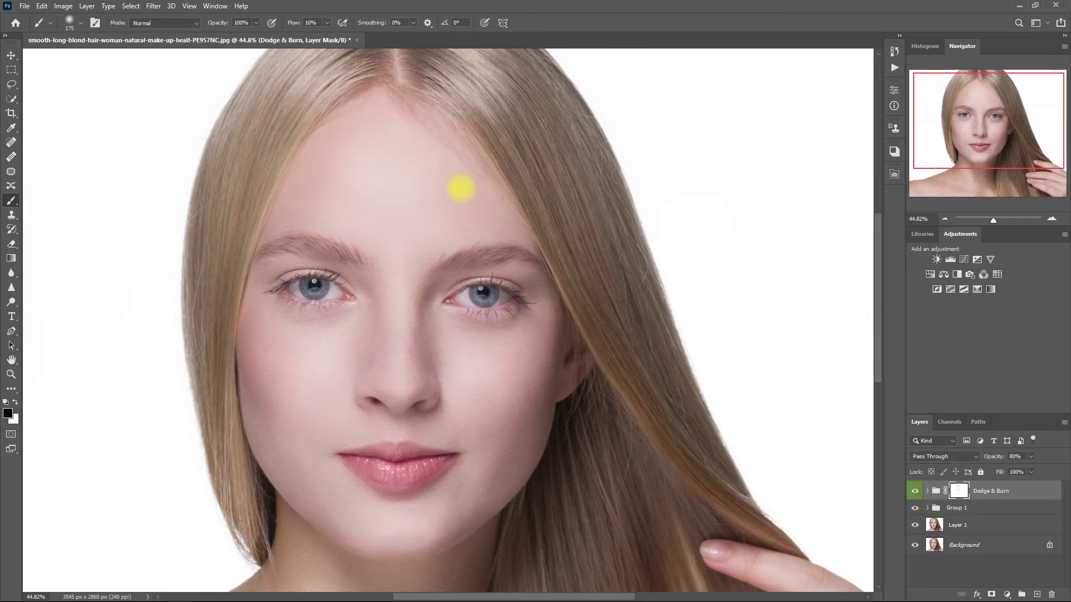
{"action": "left_click", "coordinate": [915, 491]}
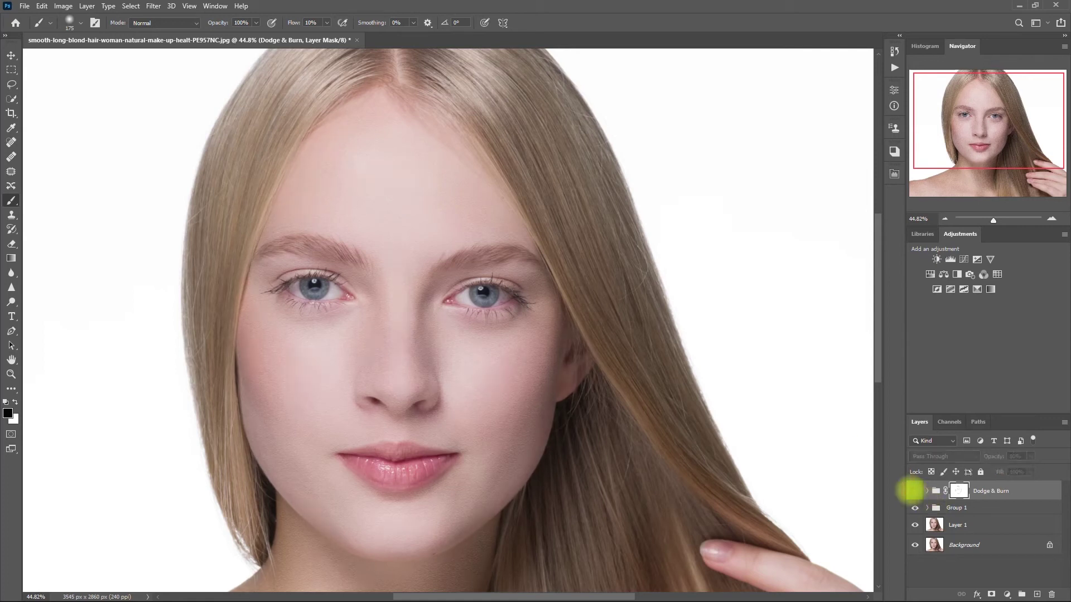
{"action": "left_click", "coordinate": [915, 491]}
{"action": "left_click", "coordinate": [914, 490]}
{"action": "key", "text": "ctrl+0"}
{"action": "left_click", "coordinate": [914, 490]}
{"action": "left_click", "coordinate": [914, 491]}
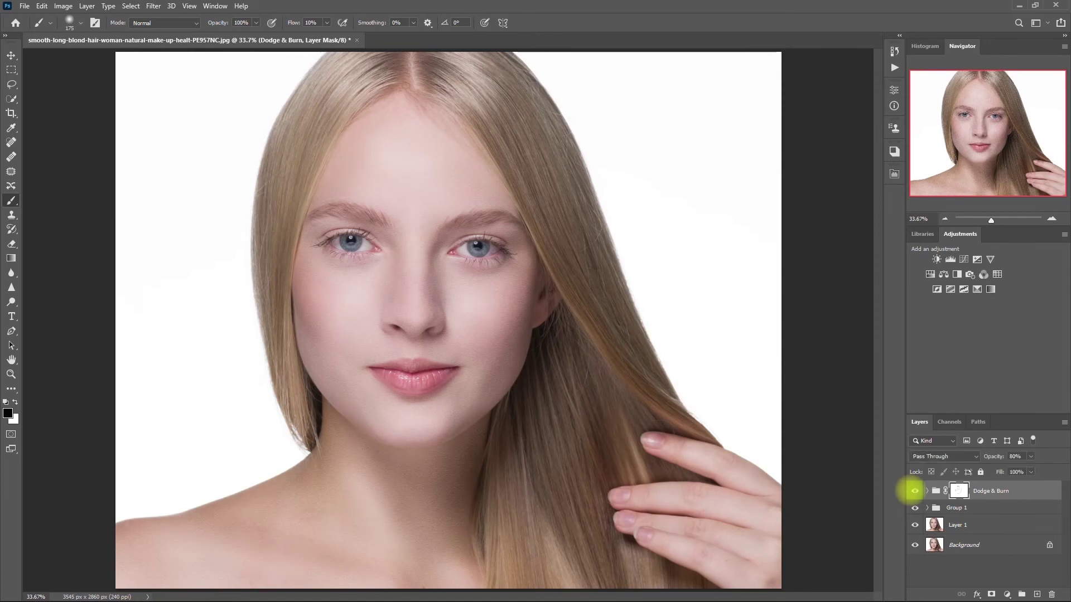
{"action": "left_click", "coordinate": [915, 491]}
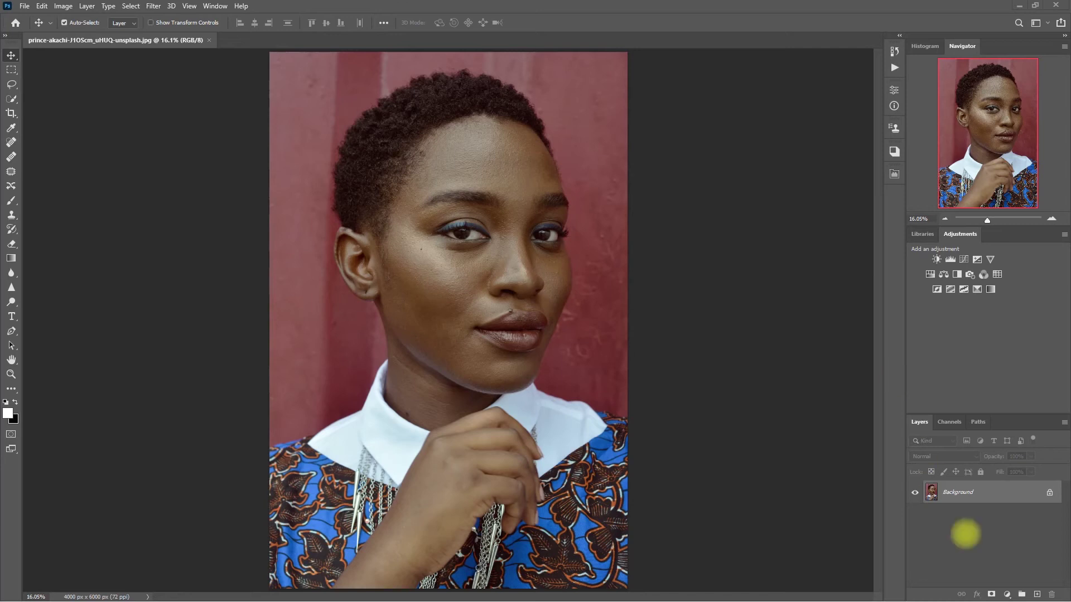
- Duplicate the Background layer with Ctrl+J and switch to the Spot Healing Brush
{"action": "key", "text": "ctrl+j"}
{"action": "key", "text": "j"}
{"action": "scroll", "coordinate": [430, 257], "scroll_direction": "up", "scroll_amount": 3}
{"action": "scroll", "coordinate": [395, 237], "scroll_direction": "down", "scroll_amount": 2}
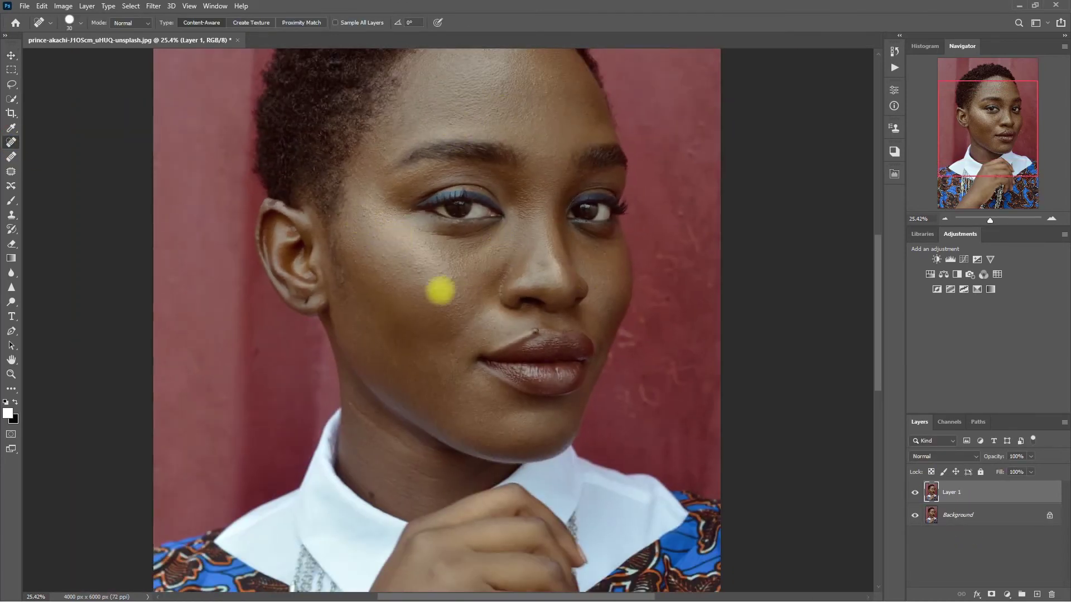
- Run Retouch Pro's Easy skin smoothing on the portrait
{"action": "scroll", "coordinate": [454, 158], "scroll_direction": "up", "scroll_amount": 2}
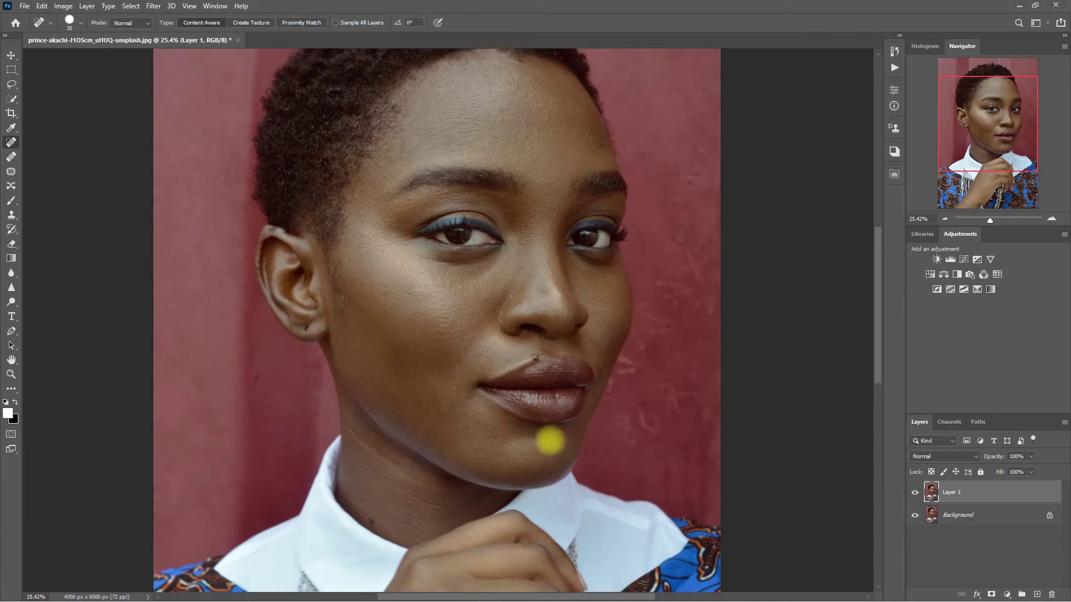
{"action": "scroll", "coordinate": [479, 400], "scroll_direction": "up", "scroll_amount": 2}
{"action": "scroll", "coordinate": [435, 346], "scroll_direction": "down", "scroll_amount": 2}
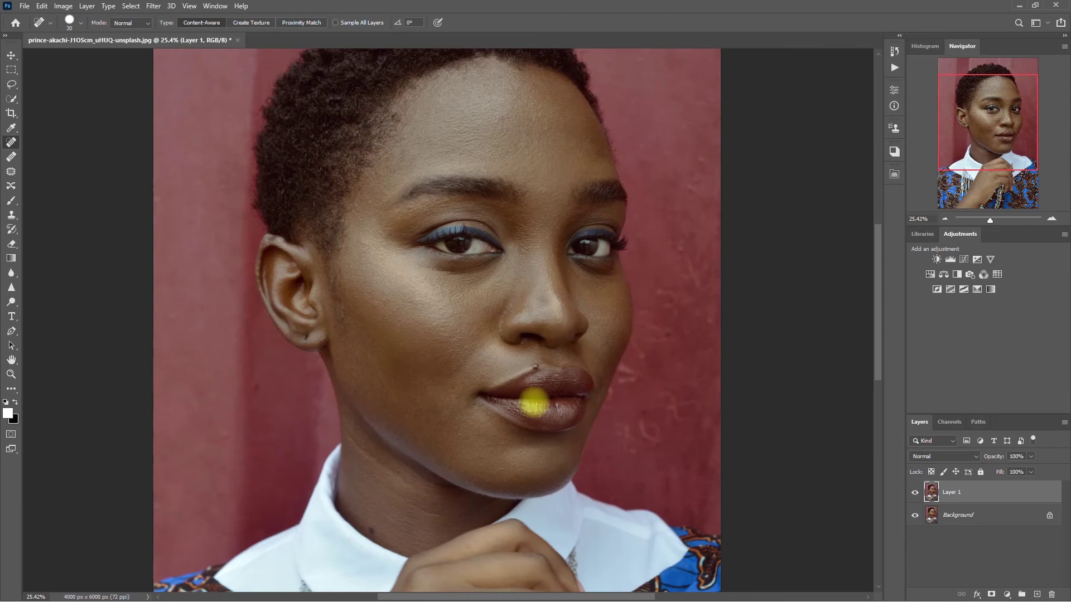
{"action": "scroll", "coordinate": [530, 402], "scroll_direction": "down", "scroll_amount": 2}
{"action": "left_click", "coordinate": [894, 174]}
{"action": "left_click", "coordinate": [748, 265]}
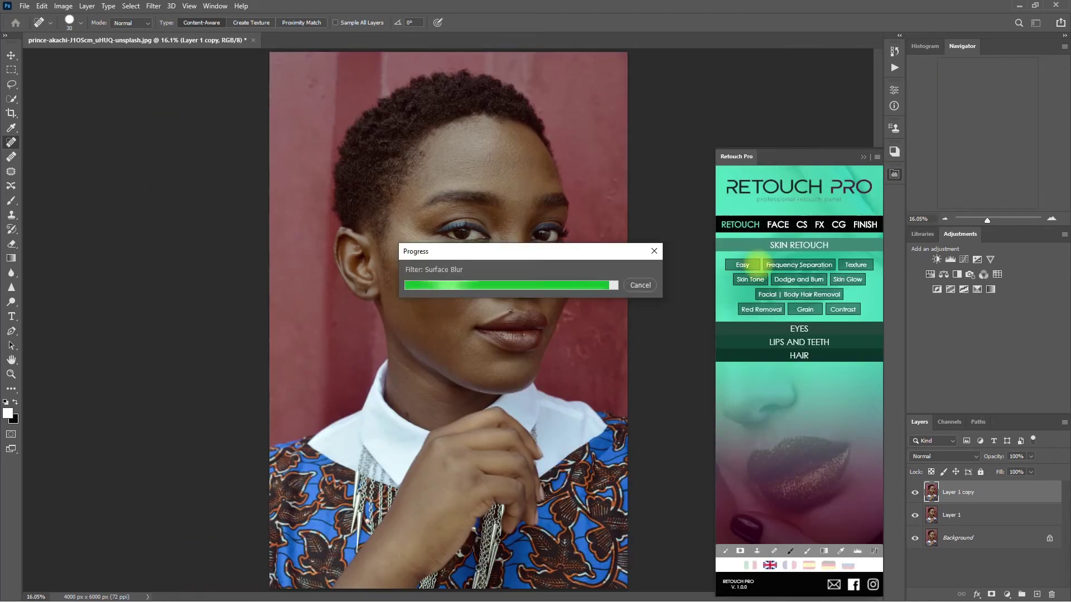
- Paint the Easy mask white over the facial skin and black over the eyes and lips
{"action": "mouse_move", "coordinate": [477, 133]}
{"action": "left_mouse_down"}
{"action": "mouse_move", "coordinate": [543, 186]}
{"action": "mouse_move", "coordinate": [404, 247]}
{"action": "mouse_move", "coordinate": [406, 319]}
{"action": "mouse_move", "coordinate": [502, 379]}
{"action": "mouse_move", "coordinate": [474, 318]}
{"action": "mouse_move", "coordinate": [530, 325]}
{"action": "mouse_move", "coordinate": [553, 269]}
{"action": "mouse_move", "coordinate": [531, 185]}
{"action": "mouse_move", "coordinate": [511, 163]}
{"action": "mouse_move", "coordinate": [422, 282]}
{"action": "mouse_move", "coordinate": [436, 310]}
{"action": "mouse_move", "coordinate": [400, 405]}
{"action": "mouse_move", "coordinate": [399, 360]}
{"action": "mouse_move", "coordinate": [434, 415]}
{"action": "mouse_move", "coordinate": [390, 343]}
{"action": "mouse_move", "coordinate": [450, 352]}
{"action": "left_mouse_up"}
{"action": "key", "text": "bracketleft"}
{"action": "key", "text": "bracketleft"}
{"action": "key", "text": "bracketleft"}
{"action": "key", "text": "bracketleft"}
{"action": "key", "text": "bracketleft"}
{"action": "key", "text": "bracketleft"}
{"action": "key", "text": "bracketleft"}
{"action": "key", "text": "bracketleft"}
{"action": "key", "text": "x"}
{"action": "key", "text": "bracketright"}
{"action": "key", "text": "bracketright"}
{"action": "left_click_drag", "start_coordinate": [539, 239], "coordinate": [454, 239]}
{"action": "key", "text": "bracketright"}
{"action": "mouse_move", "coordinate": [509, 313]}
{"action": "left_mouse_down"}
{"action": "mouse_move", "coordinate": [517, 340]}
{"action": "mouse_move", "coordinate": [538, 336]}
{"action": "mouse_move", "coordinate": [526, 343]}
{"action": "mouse_move", "coordinate": [538, 295]}
{"action": "mouse_move", "coordinate": [547, 351]}
{"action": "left_mouse_up"}
- Set the smoothing layer to 50% opacity and compare the face before and after
{"action": "left_click_drag", "start_coordinate": [993, 456], "coordinate": [914, 492]}
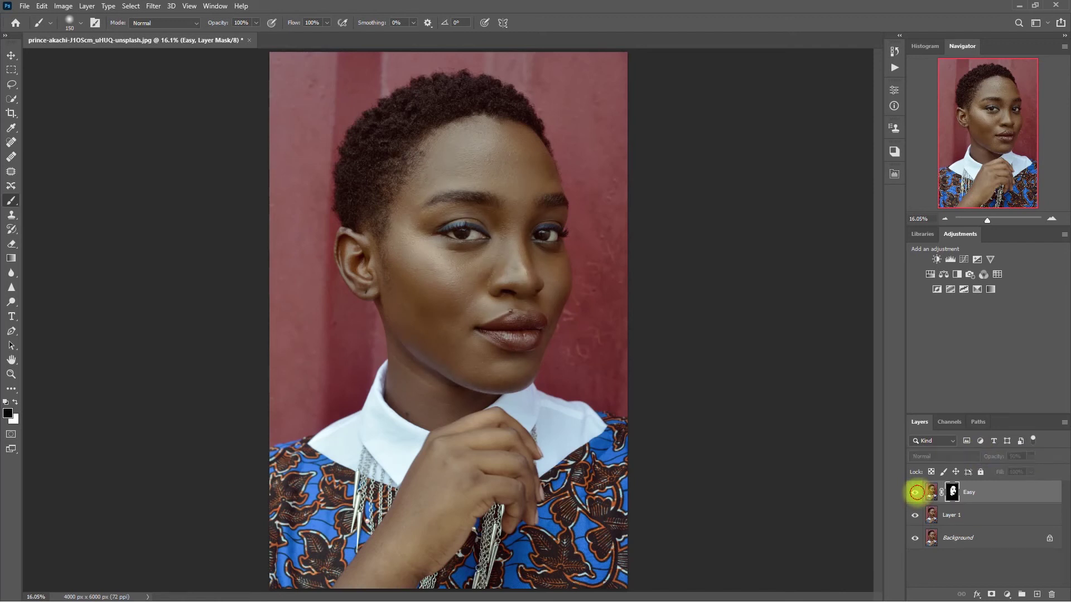
{"action": "key", "text": "ctrl+plus"}
{"action": "left_click", "coordinate": [914, 492]}
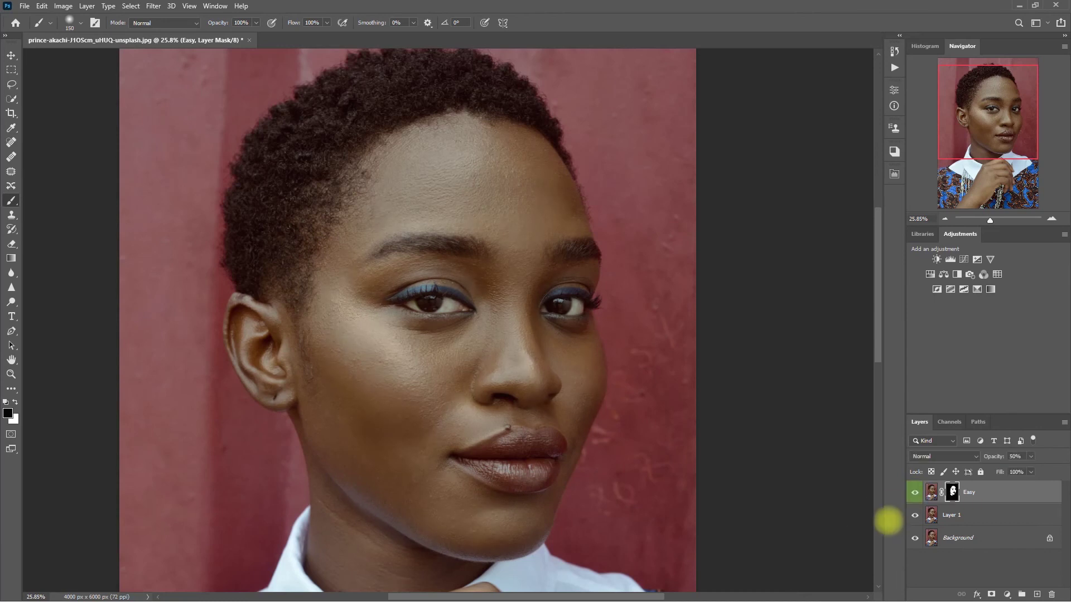
{"action": "left_click", "coordinate": [894, 174]}
- Add a Dodge & Burn group and set a 400 px brush at 10% flow
{"action": "left_click", "coordinate": [814, 279]}
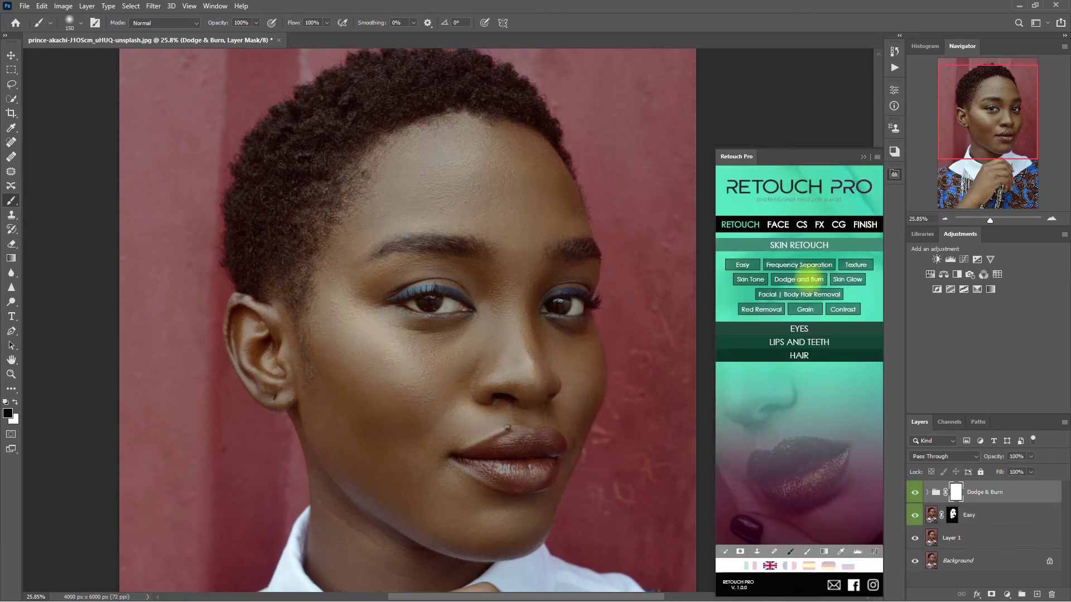
{"action": "left_click", "coordinate": [894, 174]}
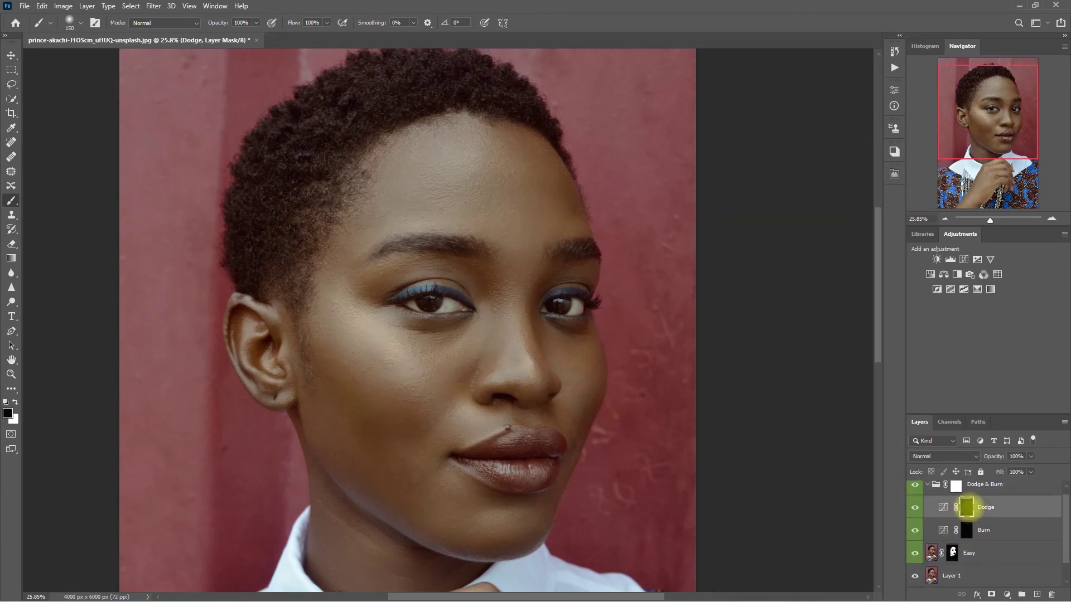
{"action": "left_click", "coordinate": [327, 23]}
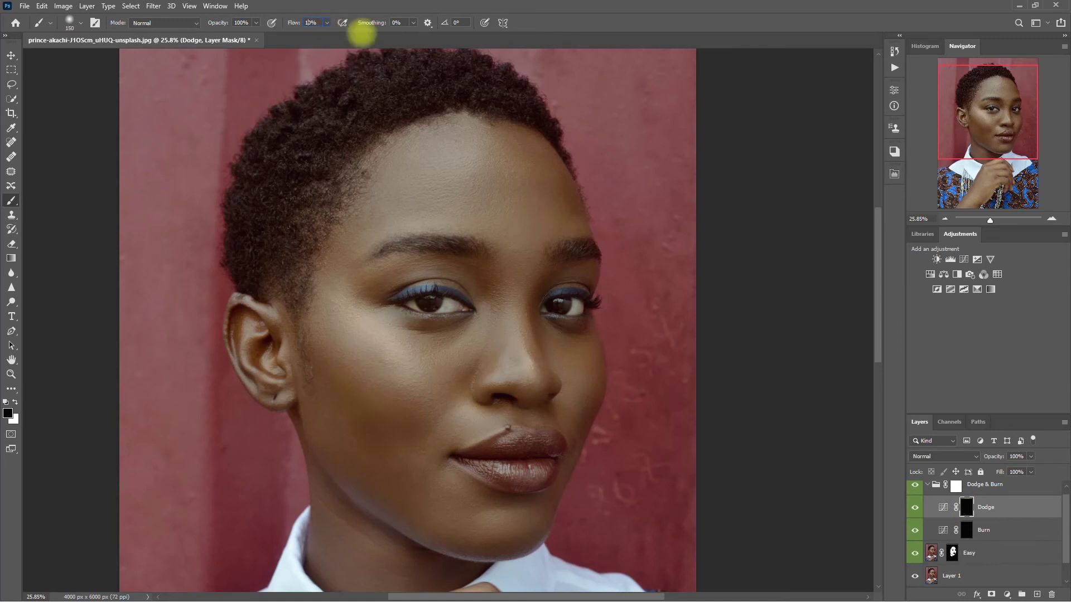
{"action": "key", "text": "bracketright"}
{"action": "key", "text": "bracketright"}
{"action": "key", "text": "bracketright"}
{"action": "key", "text": "bracketright"}
{"action": "key", "text": "bracketright"}
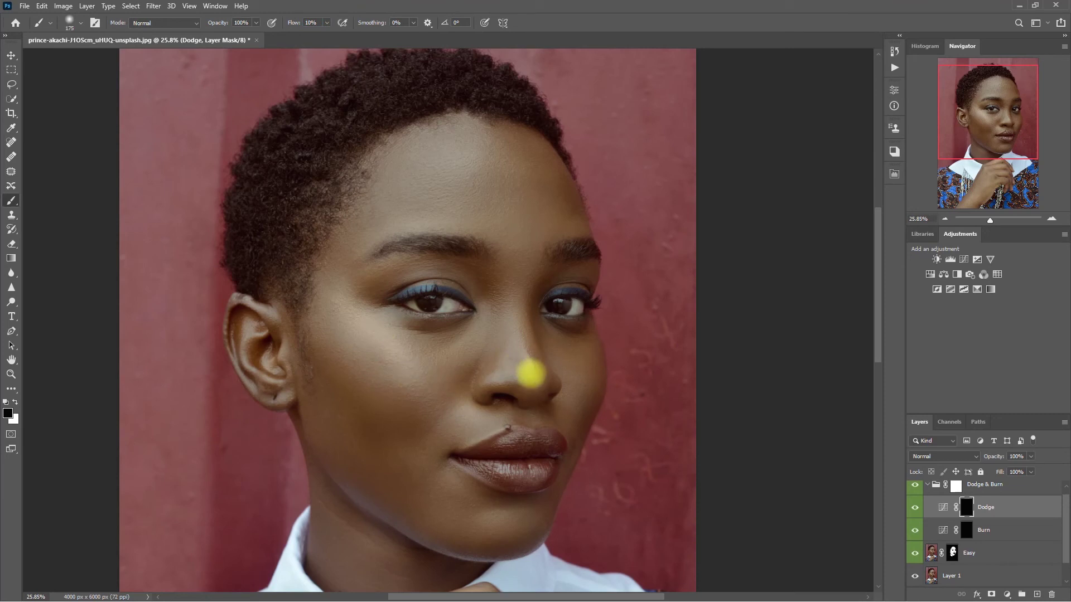
{"action": "left_click", "coordinate": [327, 23]}
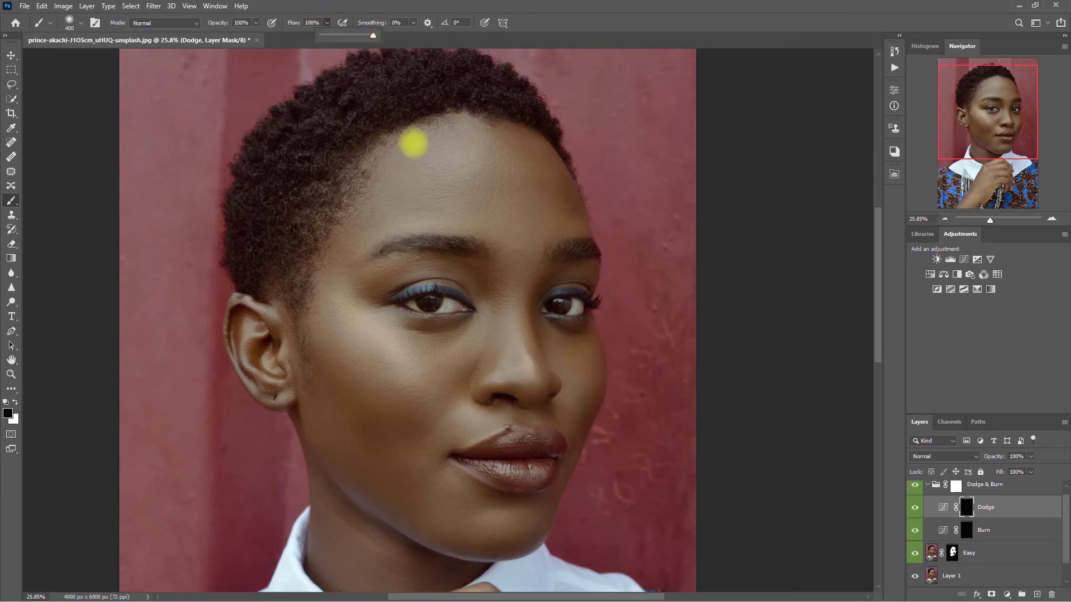
- Dodge the forehead and nose in white at 175 px, then pick the Burn mask at 400 px
{"action": "key", "text": "x"}
{"action": "key", "text": "bracketleft"}
{"action": "key", "text": "bracketleft"}
{"action": "key", "text": "bracketleft"}
{"action": "key", "text": "bracketleft"}
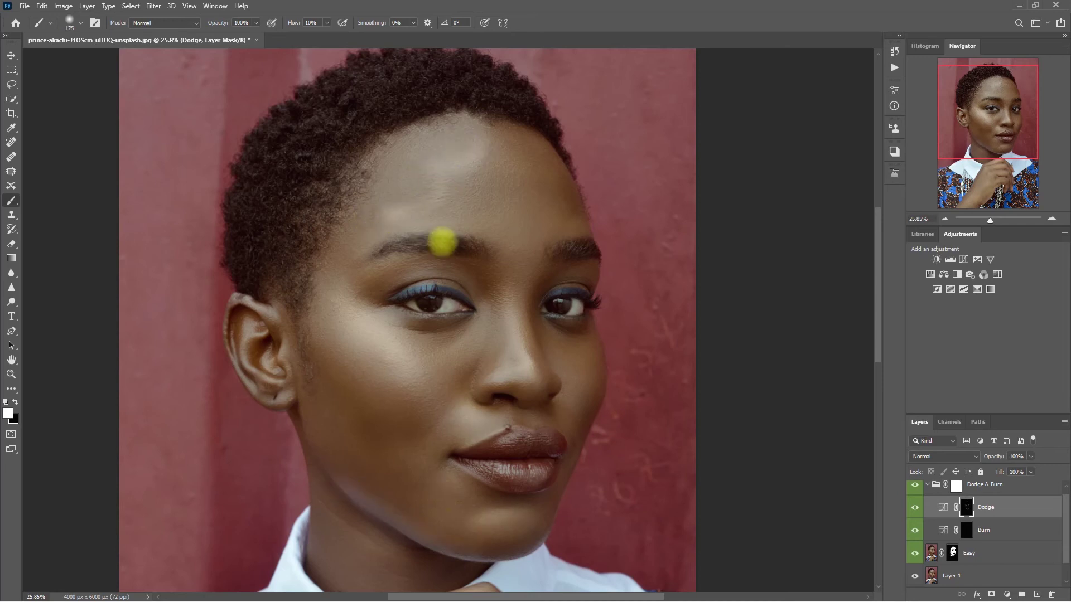
{"action": "left_click", "coordinate": [967, 531]}
{"action": "key", "text": "bracketright"}
{"action": "key", "text": "bracketright"}
{"action": "key", "text": "bracketright"}
{"action": "key", "text": "bracketright"}
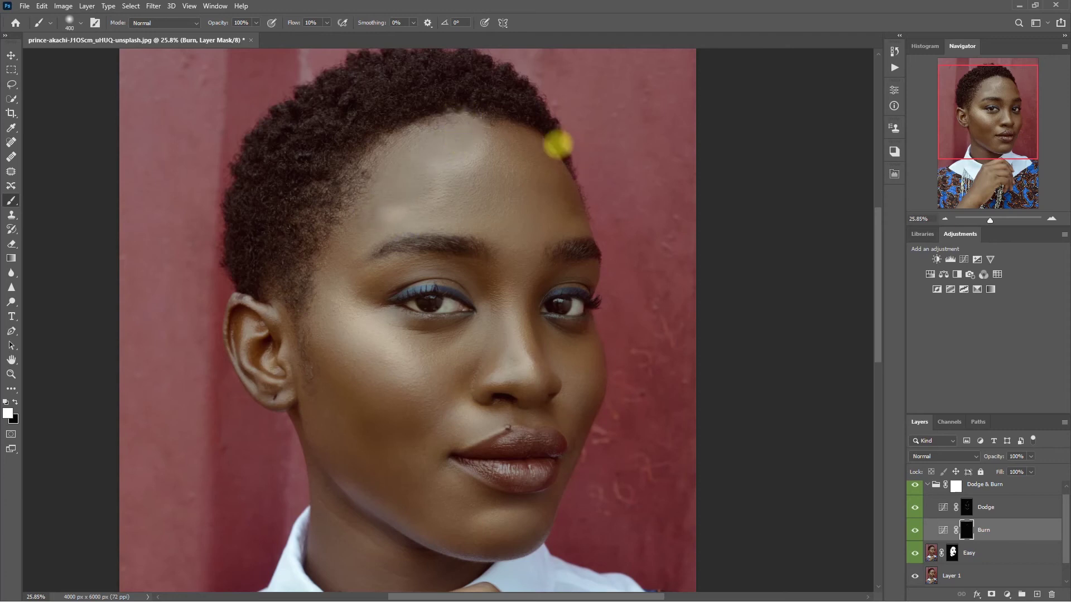
- Darken the right cheek and the cheek beside the nose on the Burn mask
{"action": "left_click", "coordinate": [597, 394]}
{"action": "key", "text": "bracketright"}
{"action": "key", "text": "bracketleft"}
{"action": "key", "text": "bracketleft"}
{"action": "key", "text": "bracketleft"}
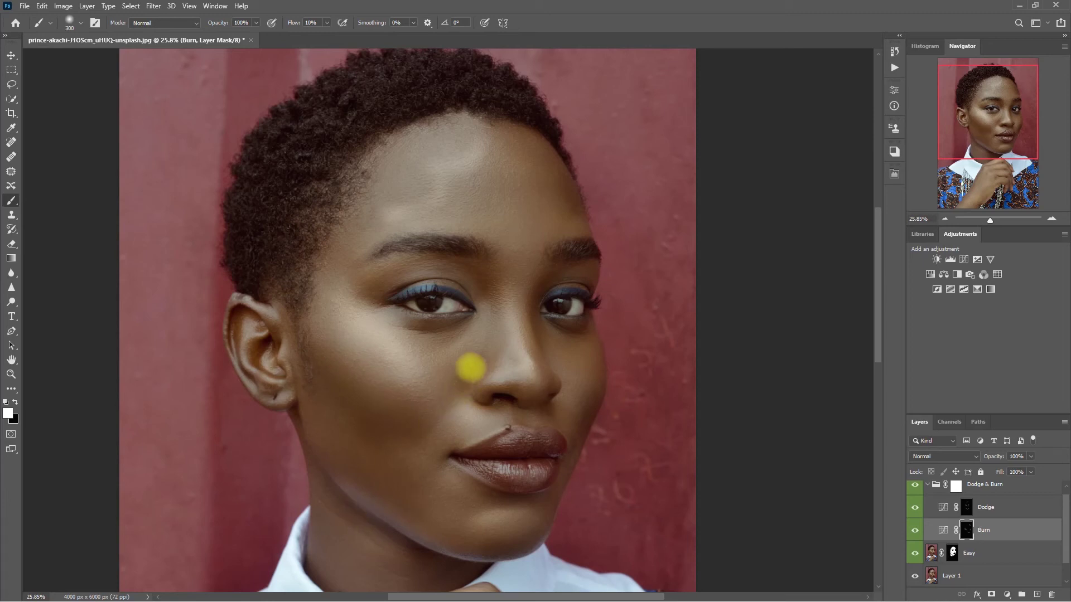
{"action": "left_click", "coordinate": [546, 273]}
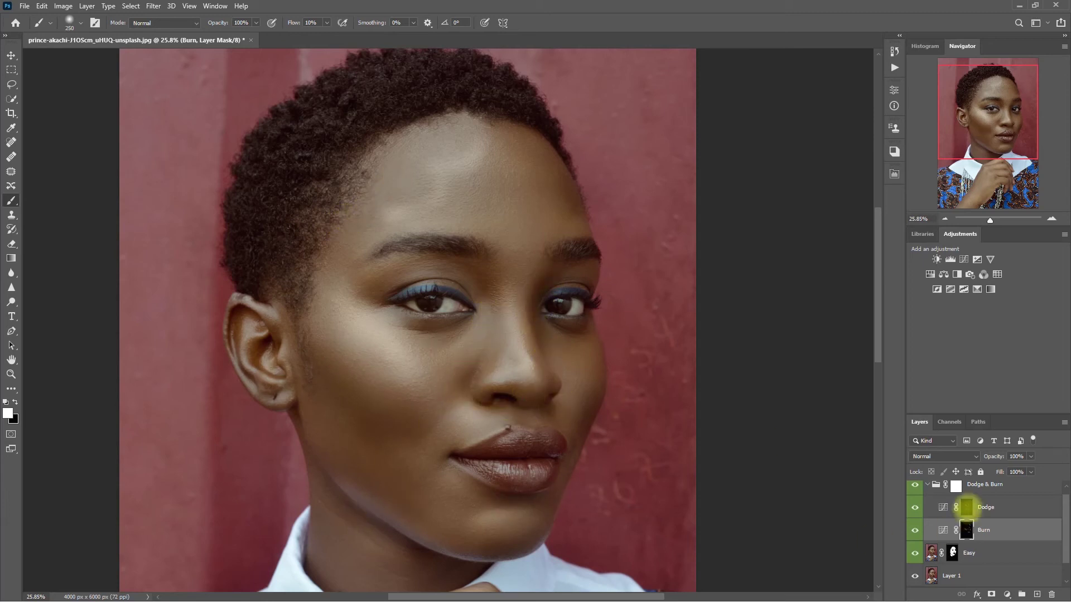
- Refine the forehead highlight on the Dodge mask, swapping between white and black
{"action": "left_click", "coordinate": [966, 507]}
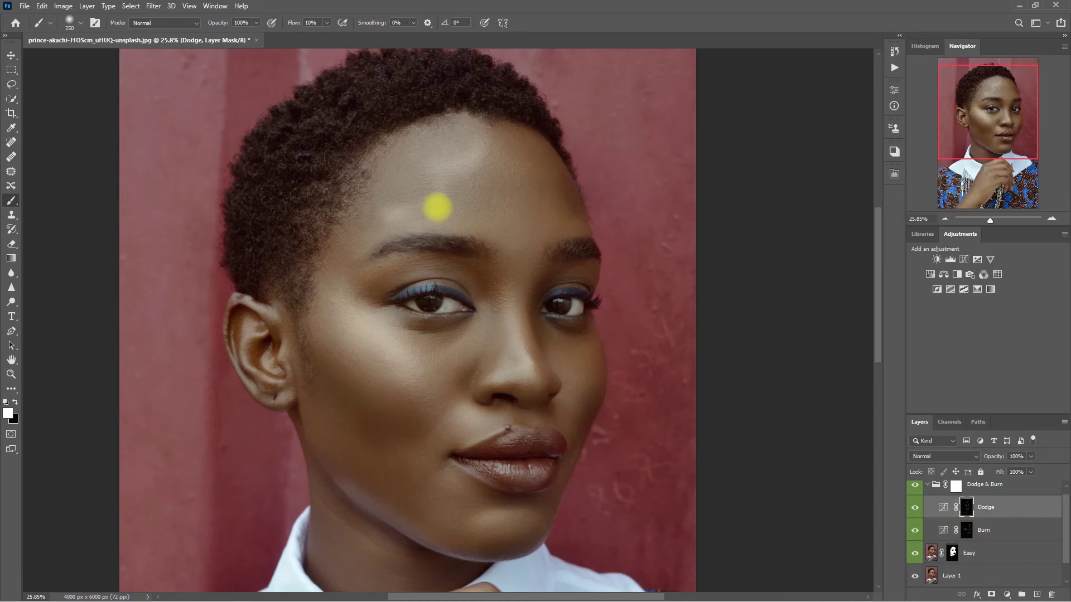
{"action": "left_click", "coordinate": [450, 148]}
{"action": "key", "text": "x"}
{"action": "mouse_move", "coordinate": [468, 154]}
{"action": "left_mouse_down"}
{"action": "mouse_move", "coordinate": [447, 149]}
{"action": "mouse_move", "coordinate": [387, 206]}
{"action": "mouse_move", "coordinate": [423, 195]}
{"action": "mouse_move", "coordinate": [485, 138]}
{"action": "mouse_move", "coordinate": [385, 220]}
{"action": "mouse_move", "coordinate": [370, 215]}
{"action": "mouse_move", "coordinate": [379, 199]}
{"action": "mouse_move", "coordinate": [451, 145]}
{"action": "mouse_move", "coordinate": [375, 186]}
{"action": "mouse_move", "coordinate": [212, 222]}
{"action": "mouse_move", "coordinate": [903, 506]}
{"action": "mouse_move", "coordinate": [922, 490]}
{"action": "left_mouse_up"}
{"action": "key", "text": "x"}
{"action": "key", "text": "bracketright"}
{"action": "key", "text": "bracketright"}
{"action": "key", "text": "bracketright"}
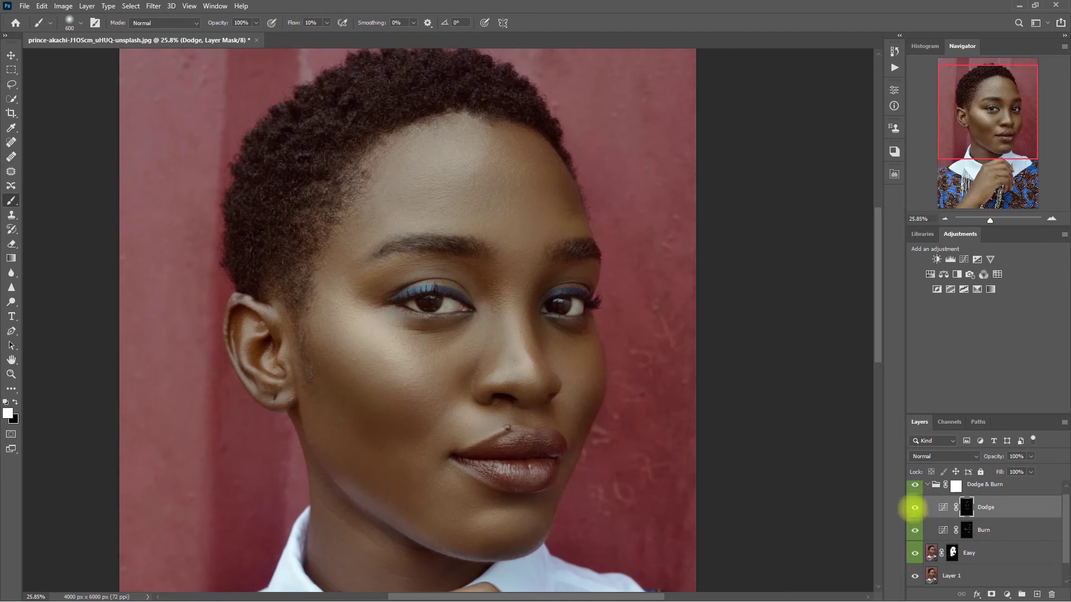
{"action": "left_click", "coordinate": [913, 507]}
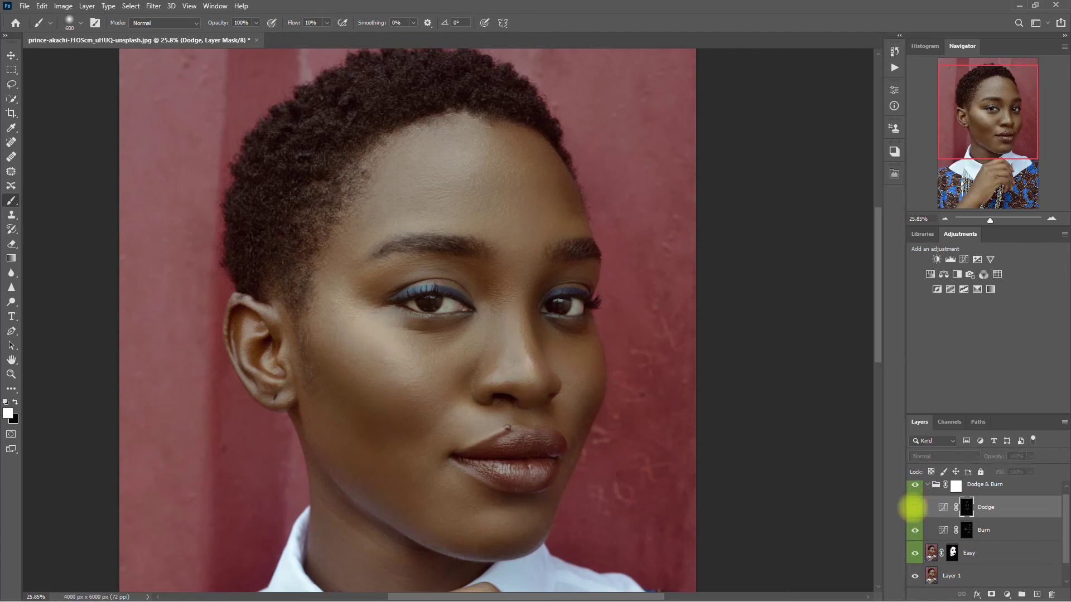
{"action": "left_click", "coordinate": [913, 508]}
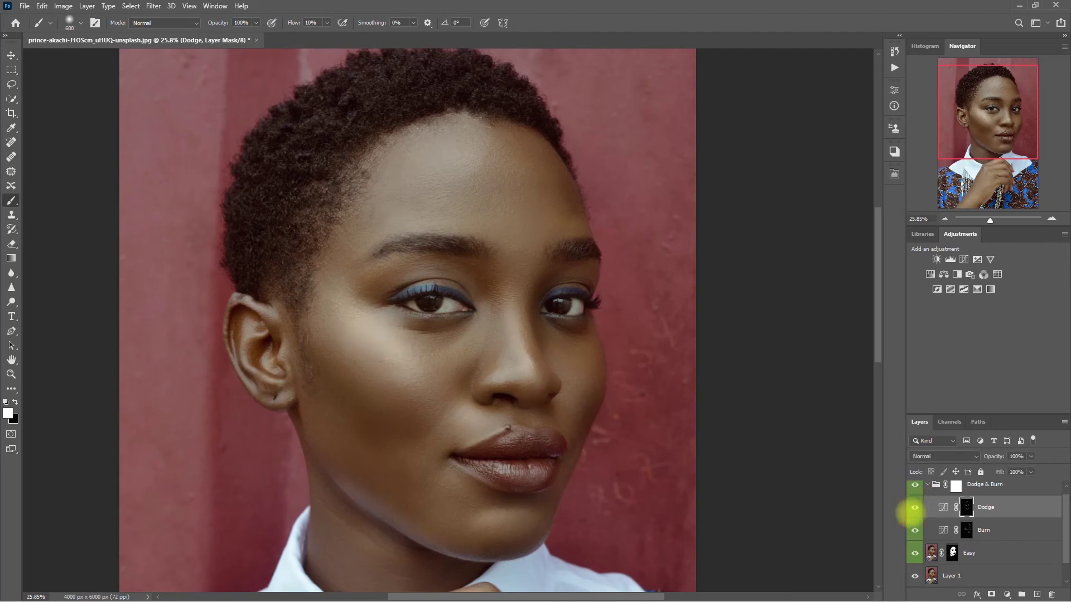
{"action": "left_click", "coordinate": [914, 531]}
{"action": "left_click", "coordinate": [914, 531]}
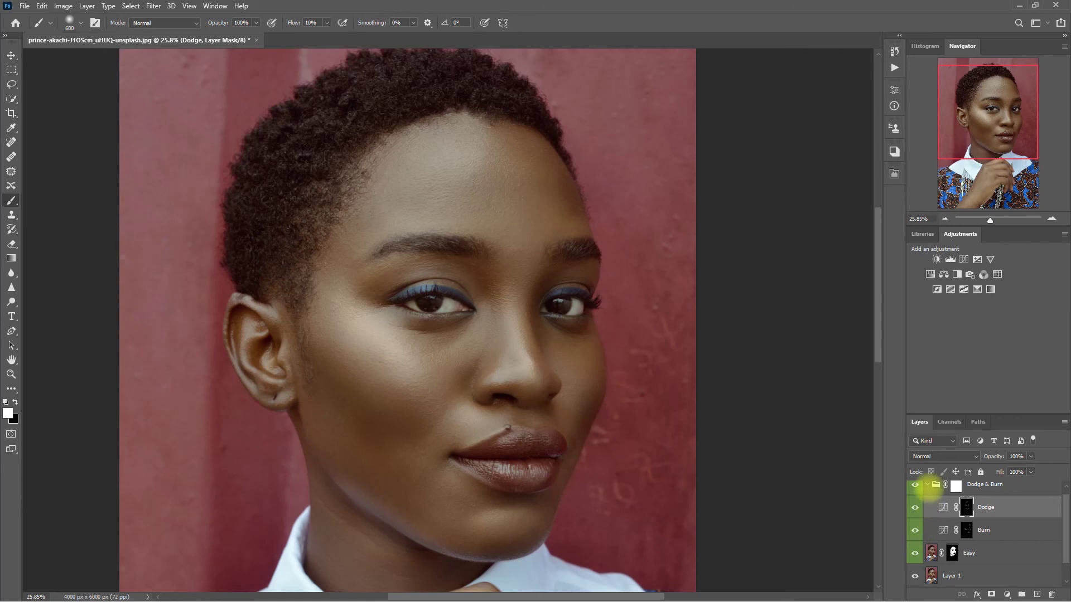
{"action": "left_click", "coordinate": [927, 484]}
{"action": "left_click", "coordinate": [915, 492]}
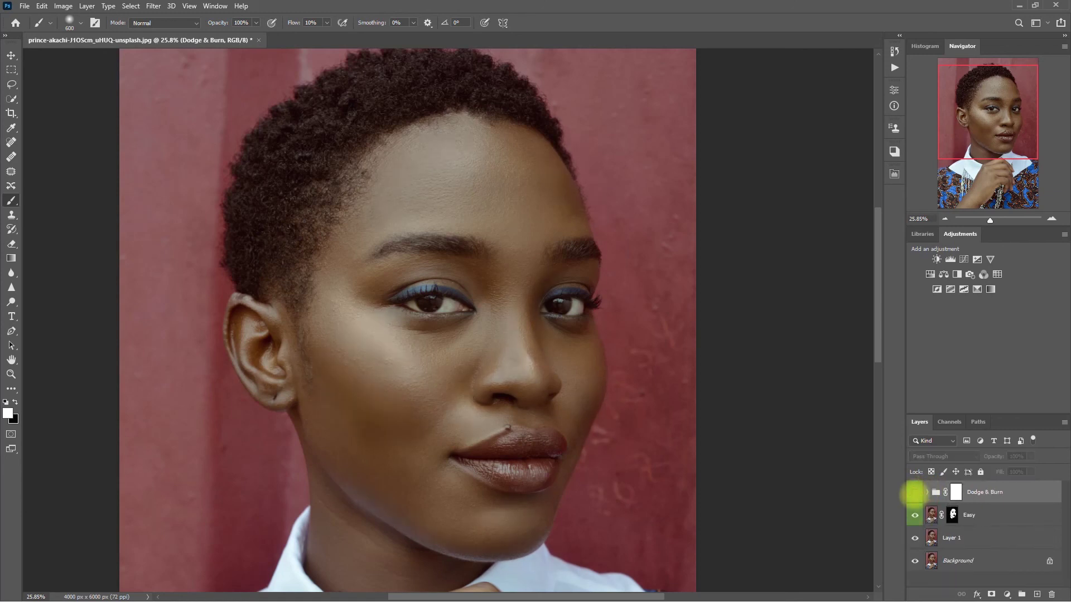
{"action": "left_click", "coordinate": [914, 493]}
{"action": "left_click", "coordinate": [915, 493]}
{"action": "left_click", "coordinate": [915, 493]}
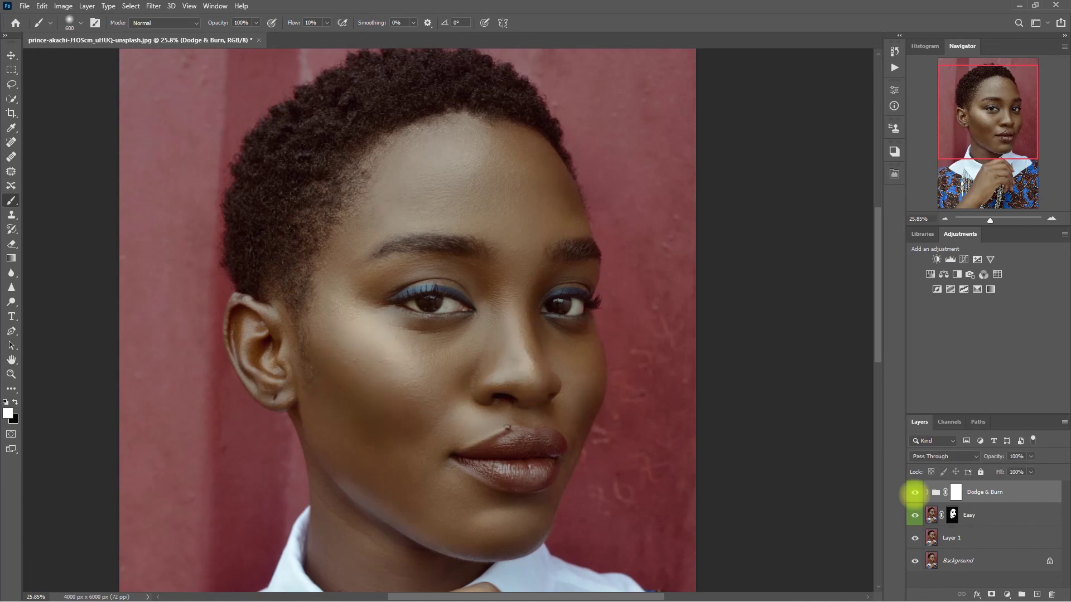